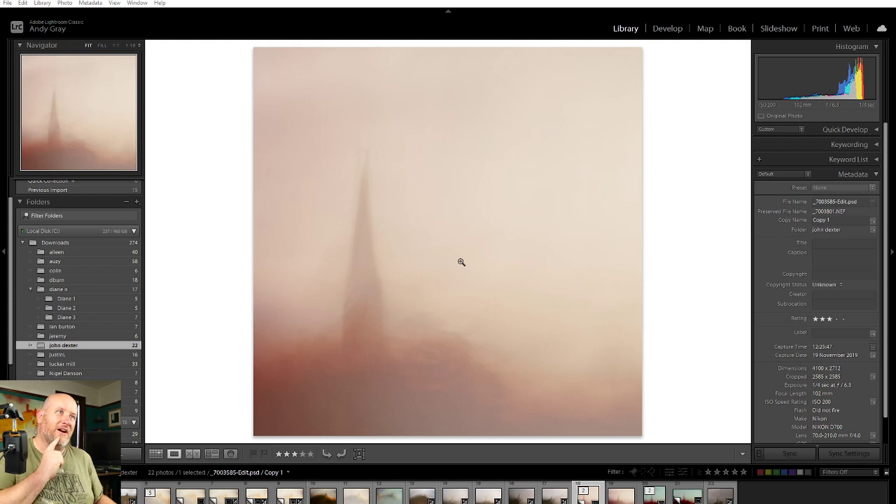
- Look through the remaining edited spire versions up to the unedited raw photo _7003801.NEF
{"action": "key", "text": "Right"}
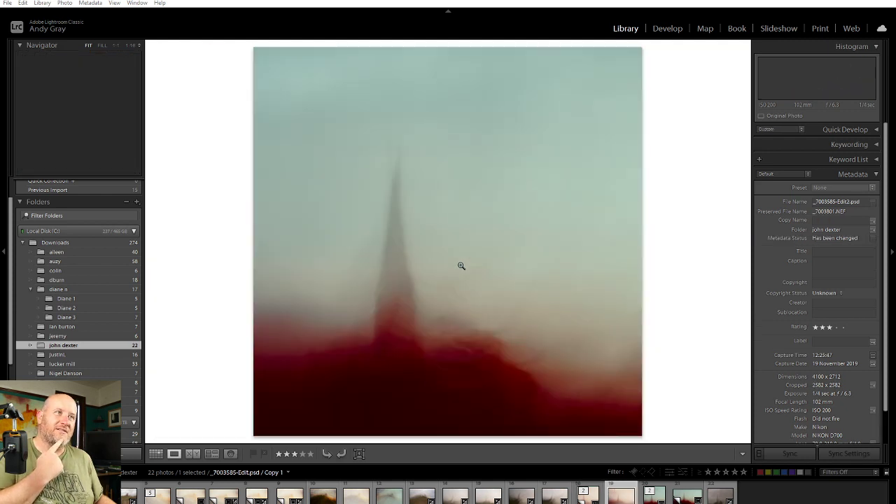
{"action": "key", "text": "Right"}
{"action": "key", "text": "Right"}
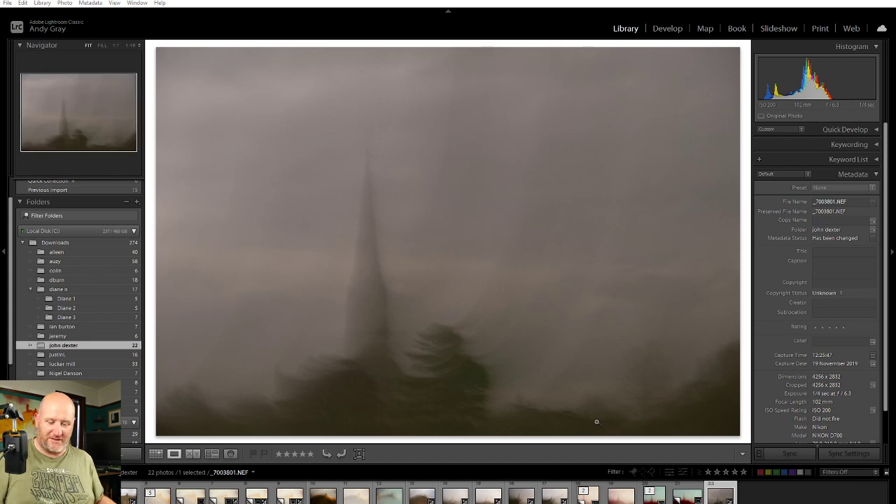
- Select the five unedited raw spire photos in the filmstrip and make _7003598.NEF the active one
{"action": "left_click", "coordinate": [455, 492], "text": "shift"}
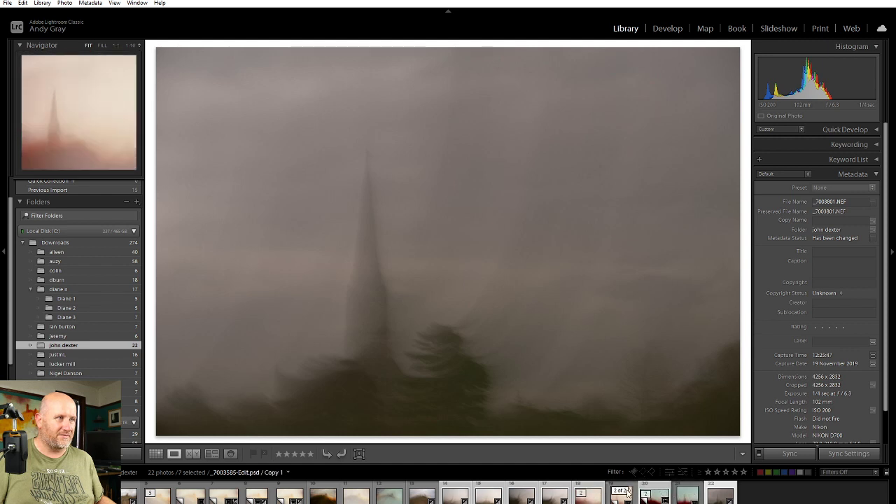
{"action": "left_click", "coordinate": [592, 488], "text": "ctrl"}
{"action": "left_click", "coordinate": [651, 487], "text": "ctrl"}
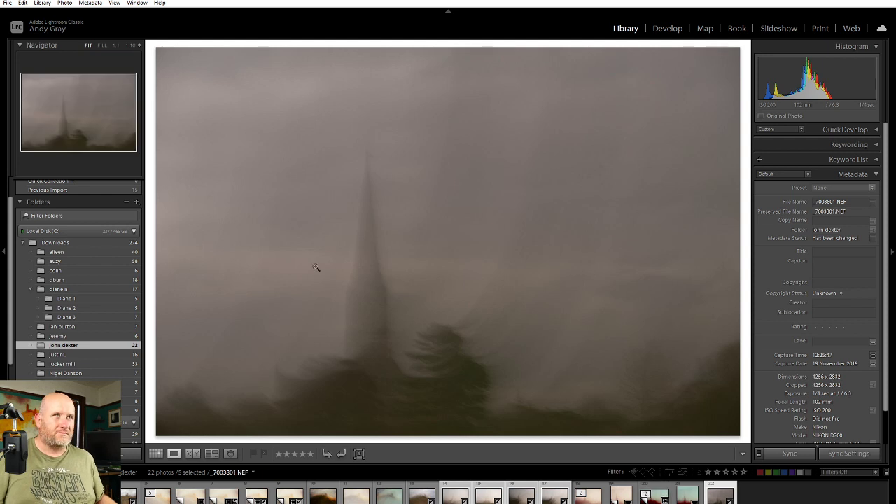
{"action": "left_click", "coordinate": [450, 497]}
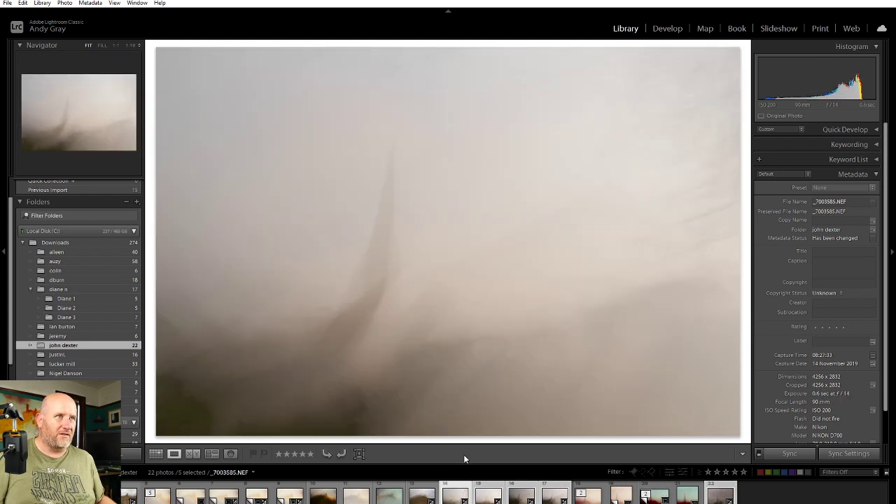
{"action": "left_click", "coordinate": [519, 499]}
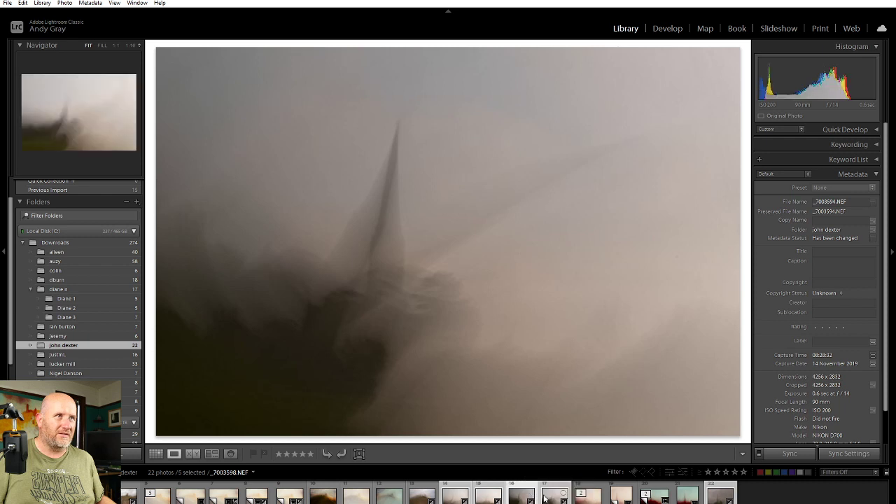
{"action": "left_click", "coordinate": [549, 497]}
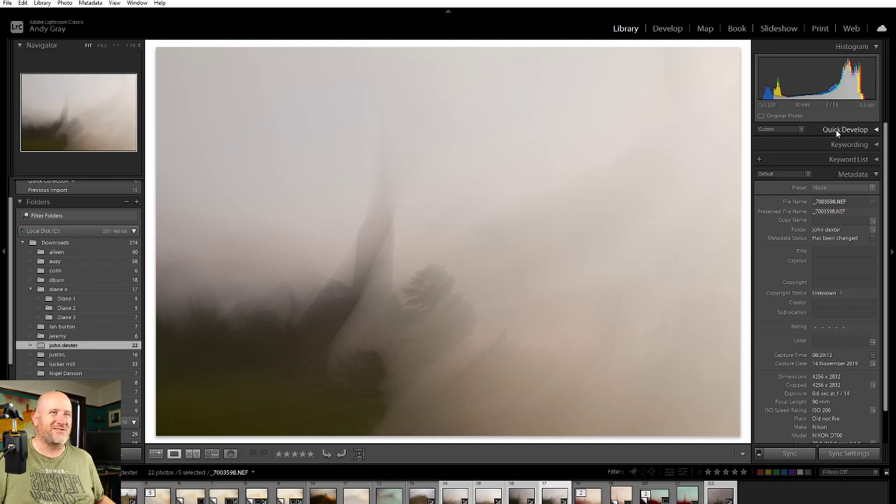
- Open the photo for developing and correct it with the Nikon AF NIKKOR 50mm f/1.8D lens profile, with Vignetting at 156
{"action": "left_click", "coordinate": [668, 28]}
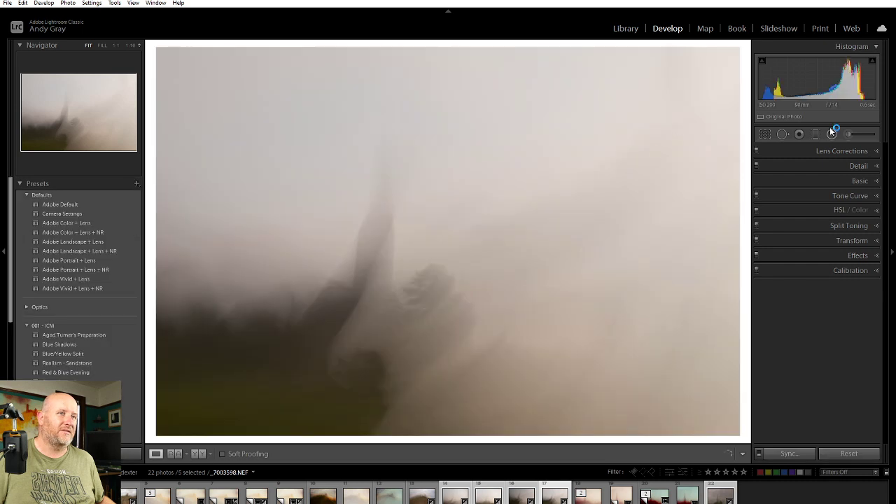
{"action": "left_click", "coordinate": [837, 150]}
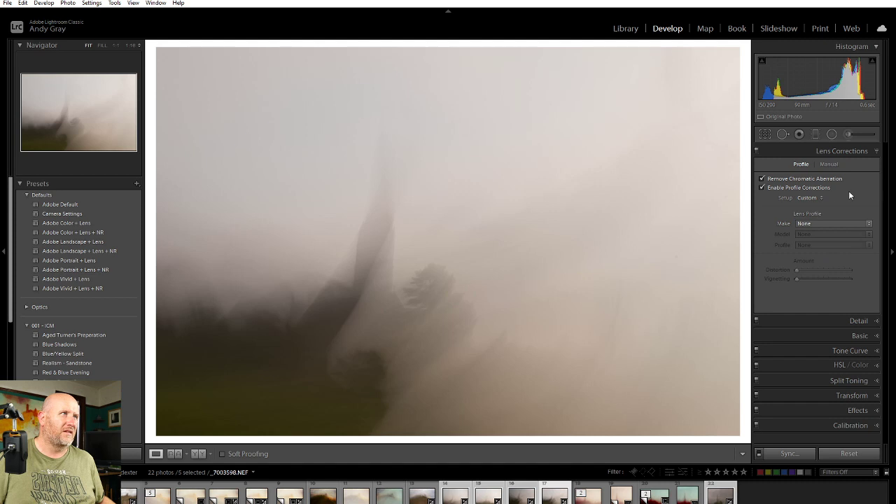
{"action": "left_click", "coordinate": [820, 224]}
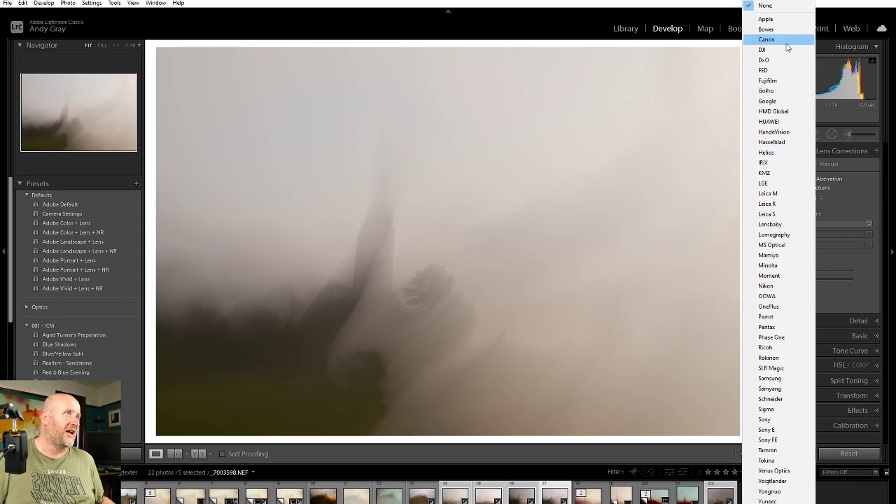
{"action": "left_click", "coordinate": [778, 286]}
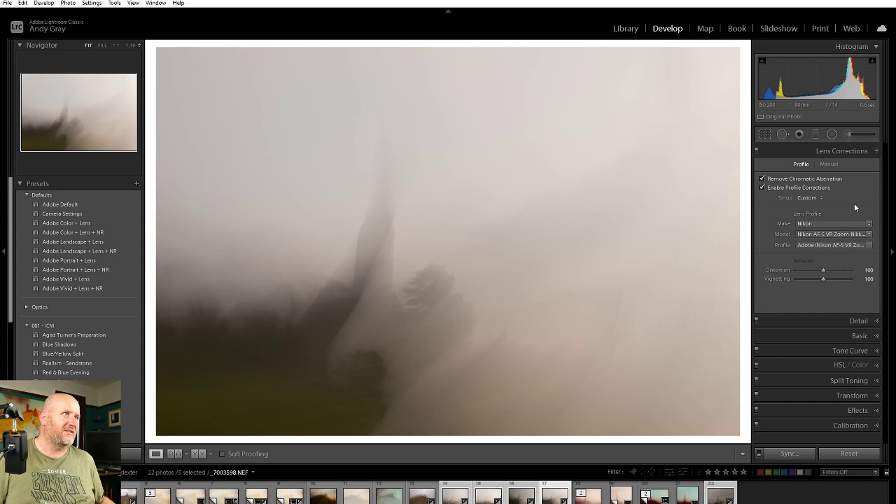
{"action": "left_click", "coordinate": [853, 236]}
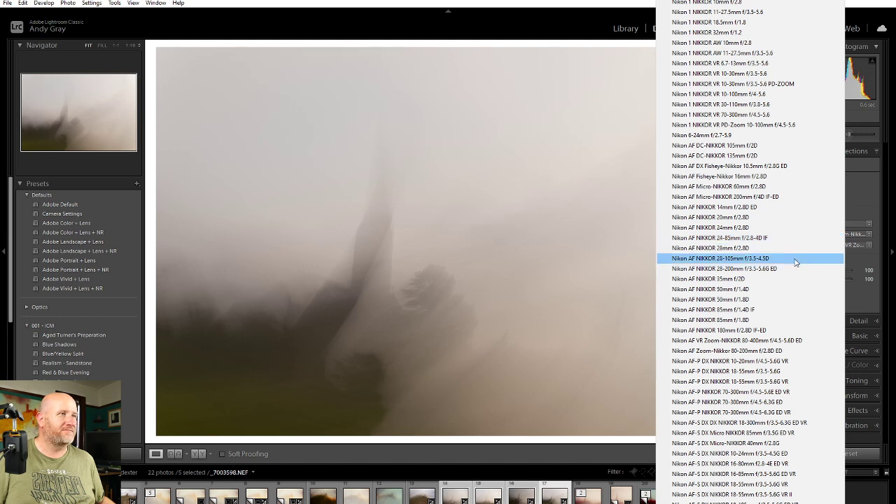
{"action": "left_click", "coordinate": [774, 299]}
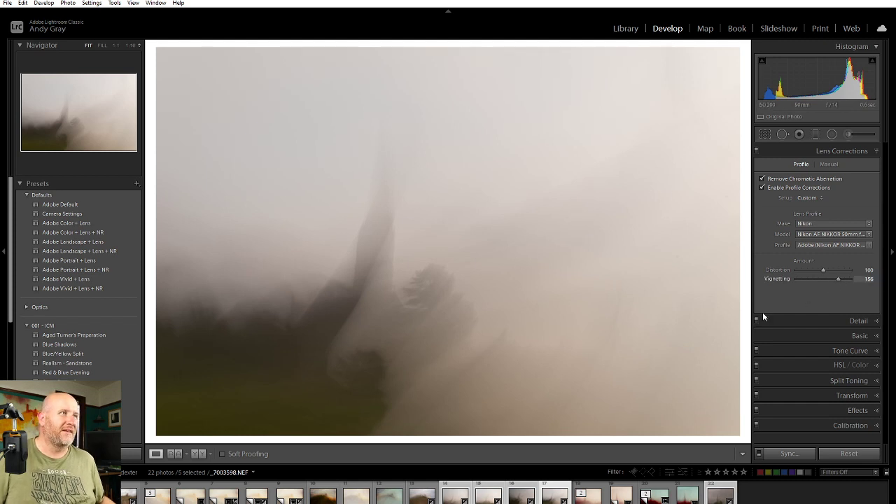
{"action": "left_click", "coordinate": [835, 153]}
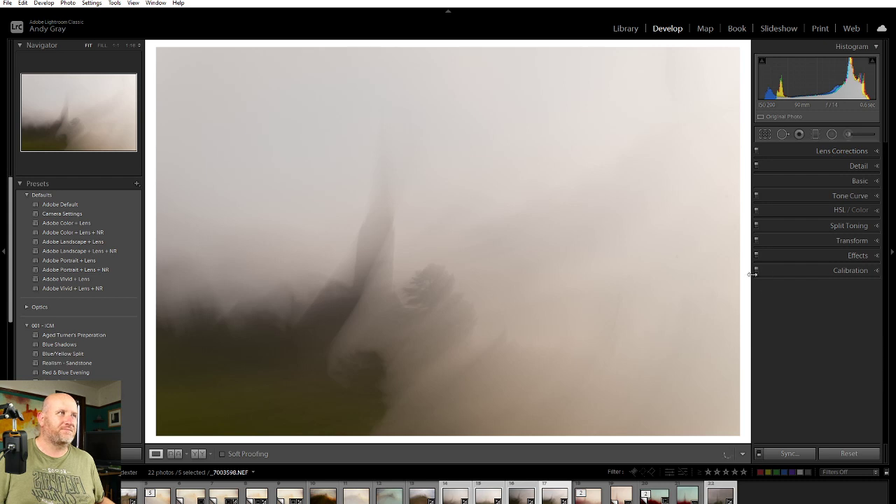
- Check the sharpening and noise reduction settings, and change the colour profile to Adobe Landscape
{"action": "left_click", "coordinate": [866, 168]}
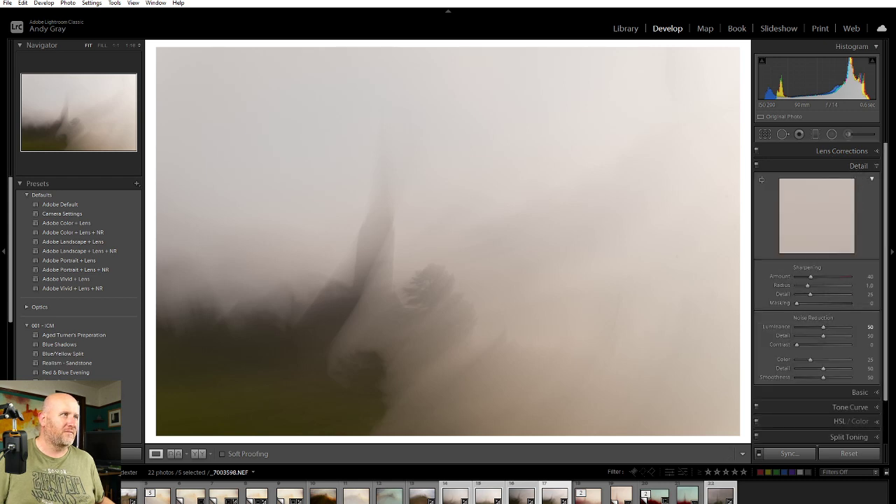
{"action": "left_click", "coordinate": [858, 166]}
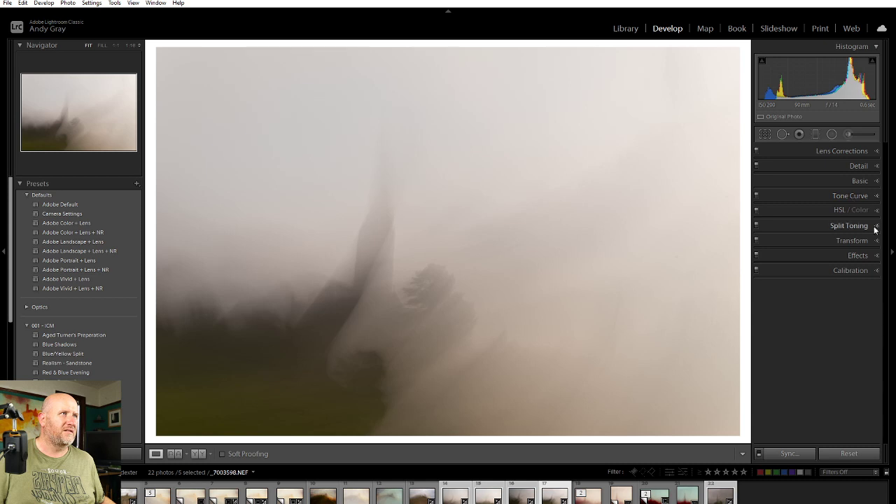
{"action": "left_click", "coordinate": [854, 183]}
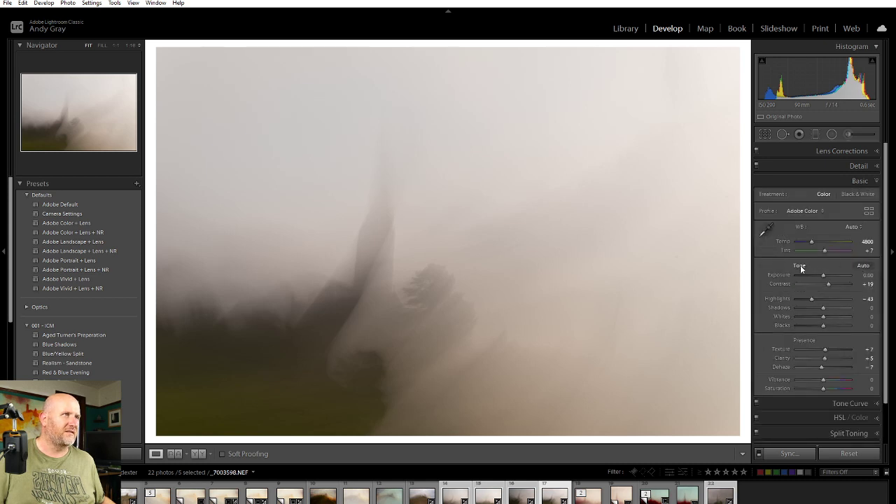
{"action": "left_click", "coordinate": [812, 210]}
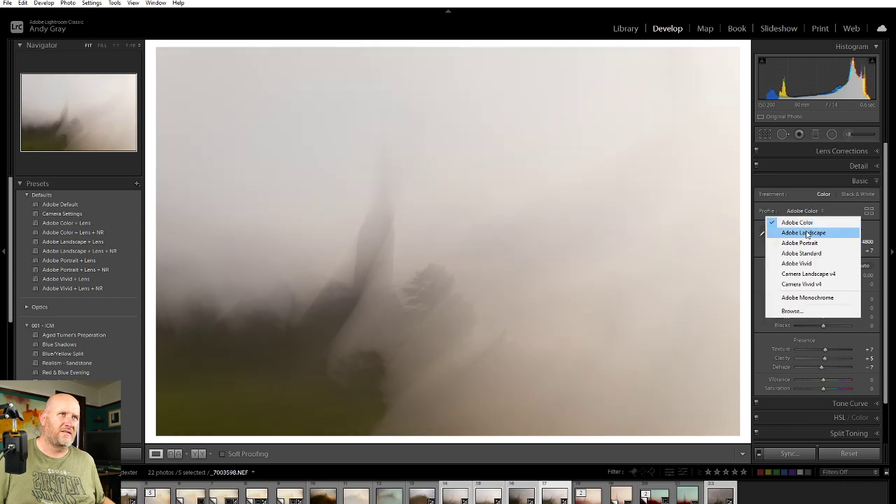
{"action": "left_click", "coordinate": [806, 233]}
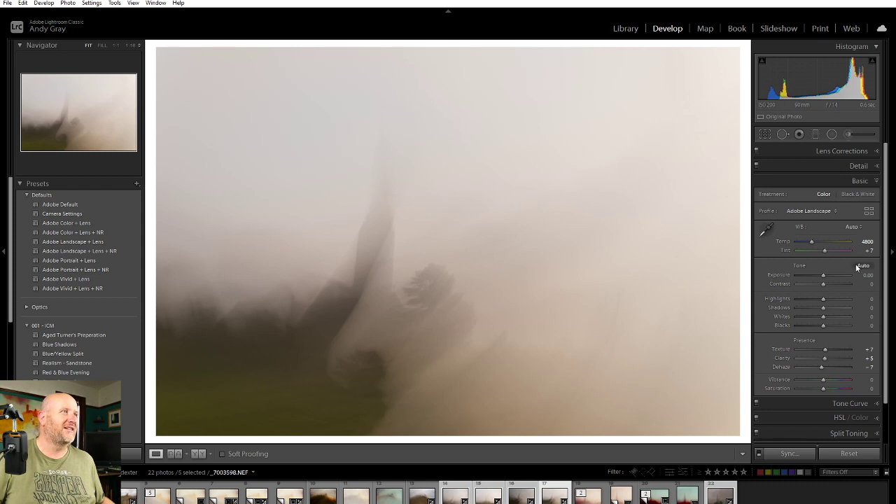
- Set the photo's Shadows to +21 and Contrast to +33
{"action": "left_click_drag", "start_coordinate": [825, 308], "coordinate": [829, 307]}
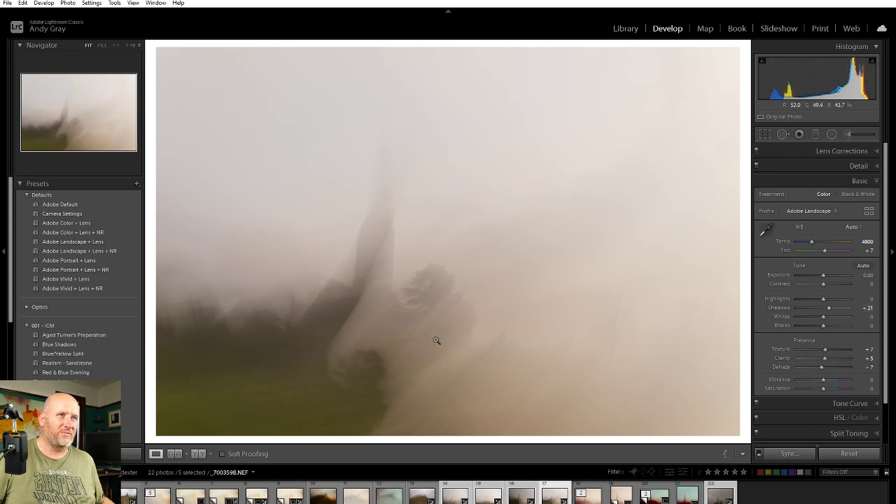
{"action": "mouse_move", "coordinate": [822, 282]}
{"action": "left_mouse_down"}
{"action": "mouse_move", "coordinate": [830, 286]}
{"action": "mouse_move", "coordinate": [812, 287]}
{"action": "mouse_move", "coordinate": [834, 288]}
{"action": "left_mouse_up"}
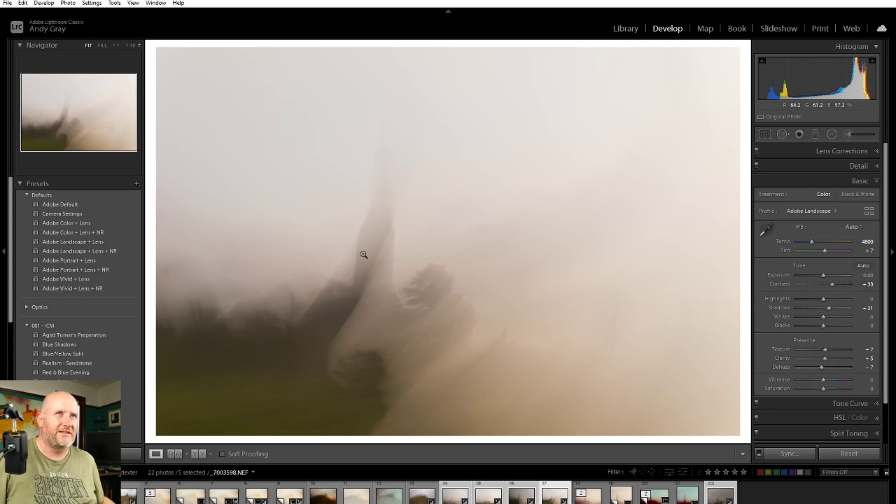
- Compare the looks of the 001 - ICM presets on the photo and apply Realism - Sandstone
{"action": "left_click", "coordinate": [68, 344]}
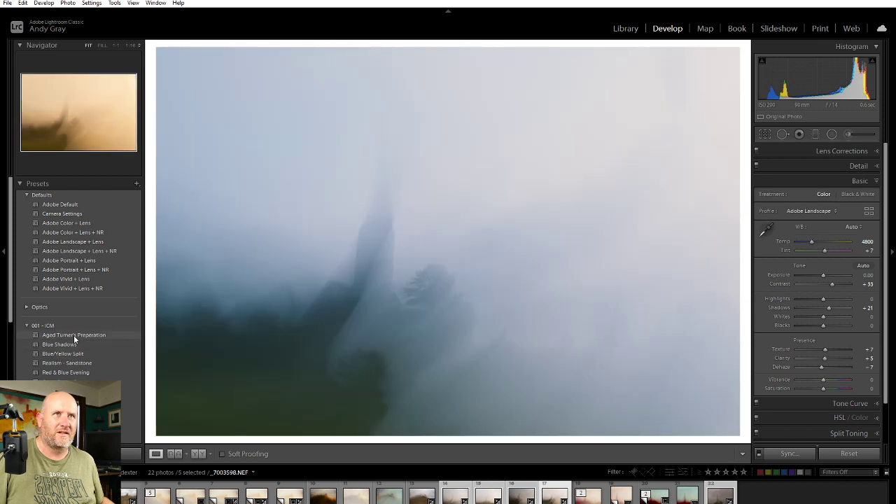
{"action": "left_click", "coordinate": [86, 363]}
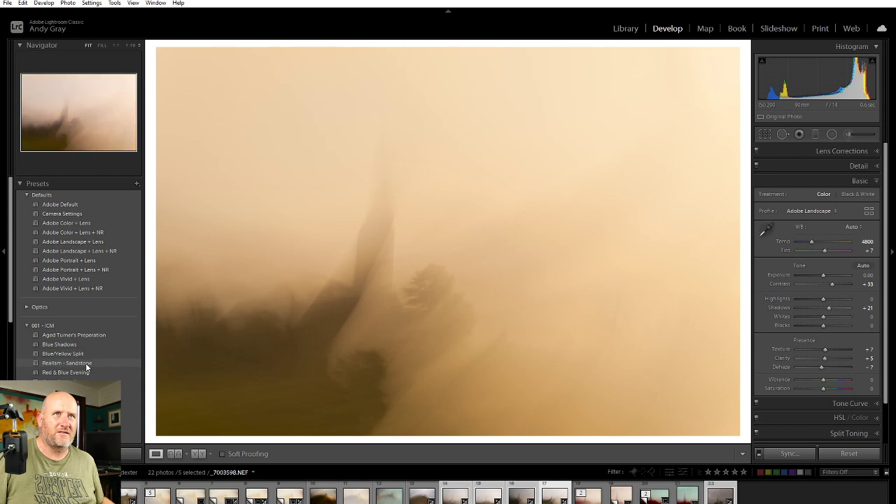
{"action": "left_click", "coordinate": [87, 365]}
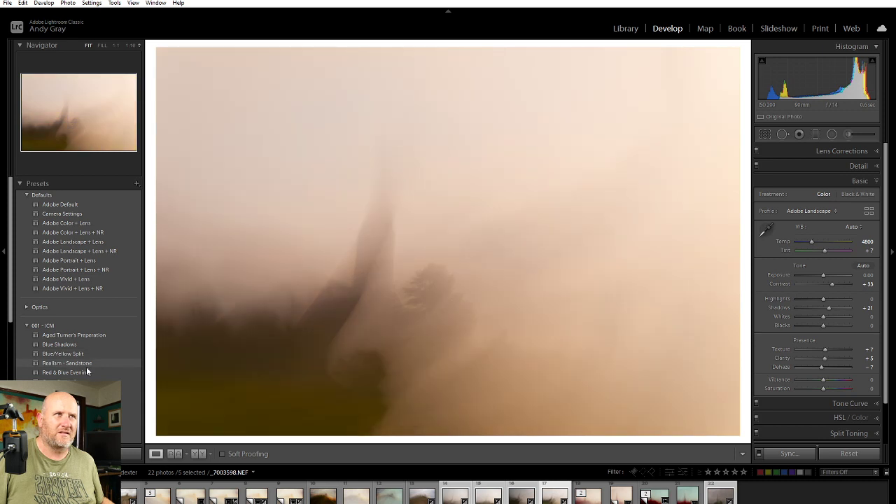
{"action": "left_click", "coordinate": [88, 374]}
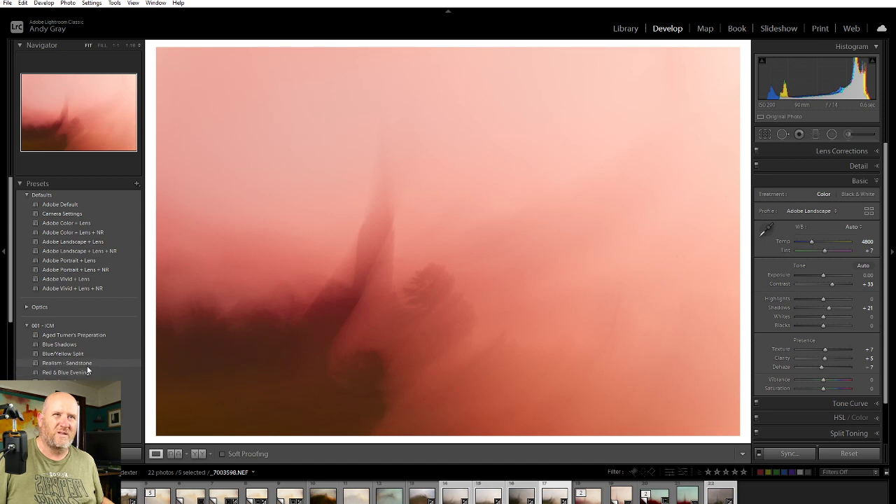
{"action": "left_click", "coordinate": [87, 367]}
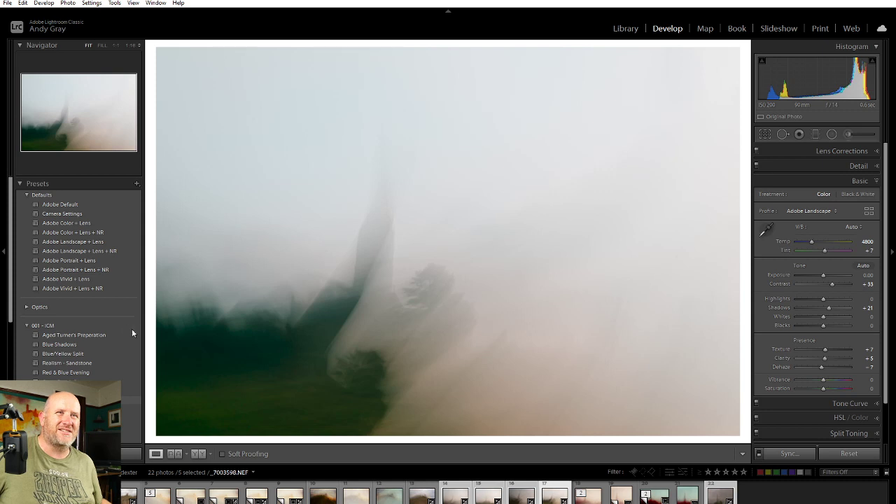
{"action": "mouse_move", "coordinate": [118, 333]}
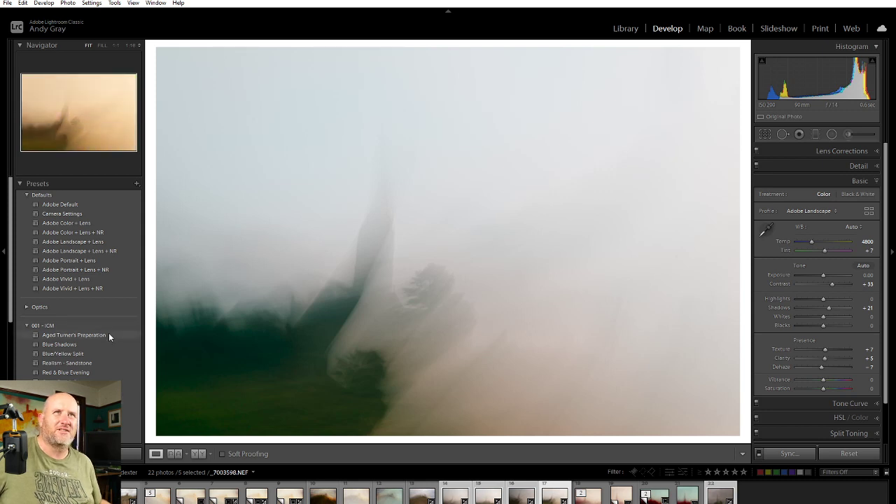
{"action": "left_click", "coordinate": [108, 334]}
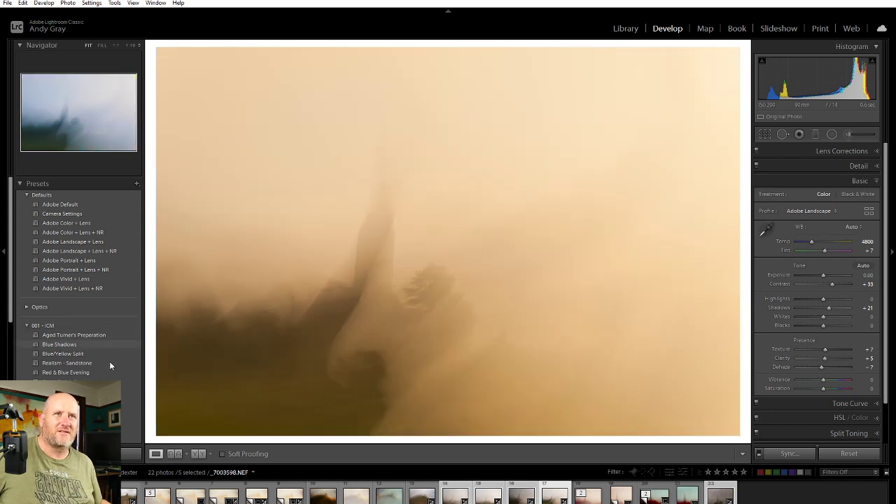
{"action": "left_click", "coordinate": [100, 362]}
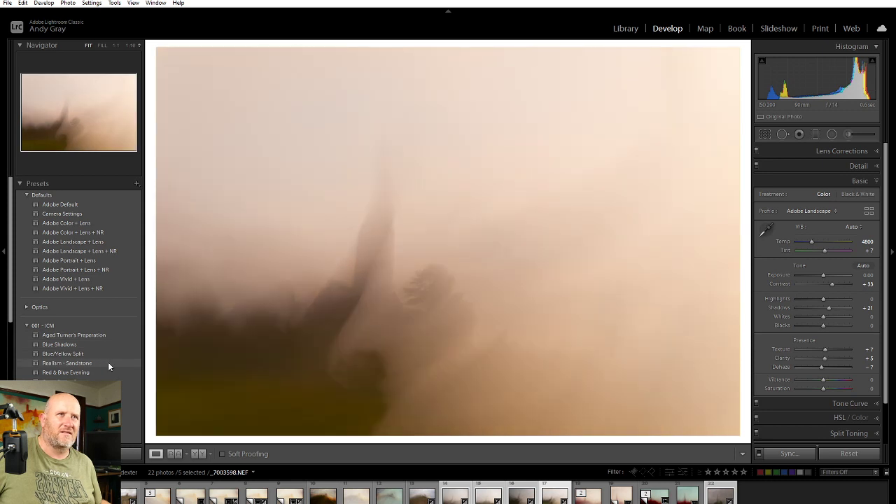
{"action": "left_click", "coordinate": [108, 364]}
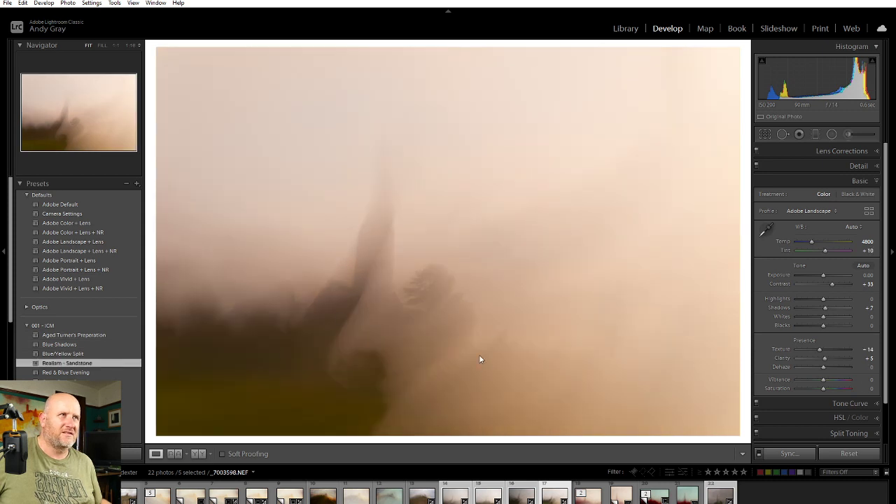
- Refine the preset's look by setting Contrast to +46 and Dehaze to -9
{"action": "left_click_drag", "start_coordinate": [832, 285], "coordinate": [834, 287]}
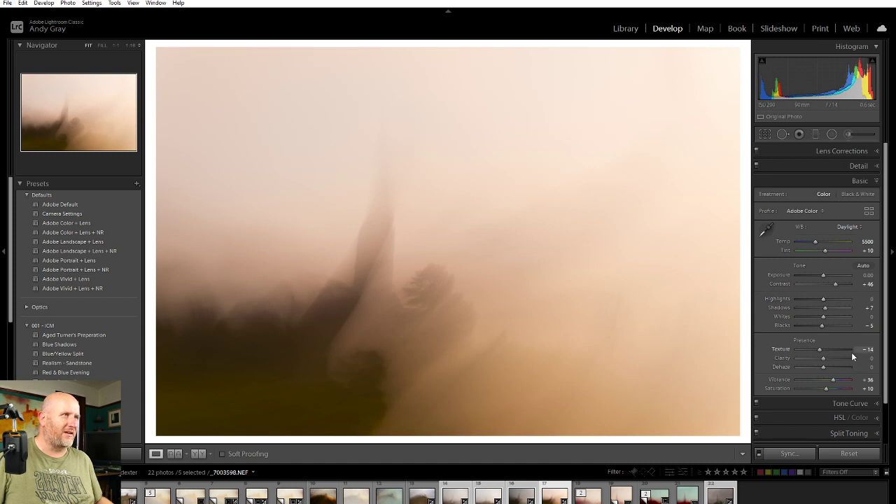
{"action": "left_click_drag", "start_coordinate": [822, 367], "coordinate": [820, 369]}
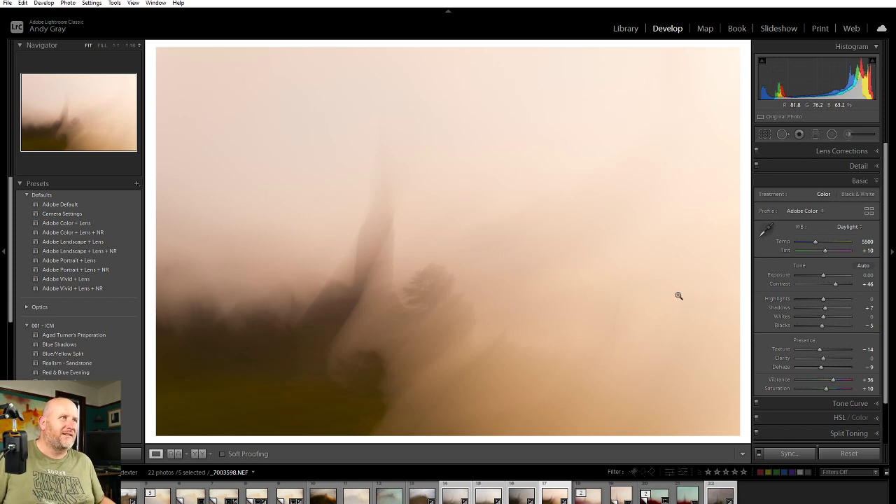
- Lighten the dark areas by setting Shadows to +35, and reset Texture to 0
{"action": "left_click", "coordinate": [860, 182]}
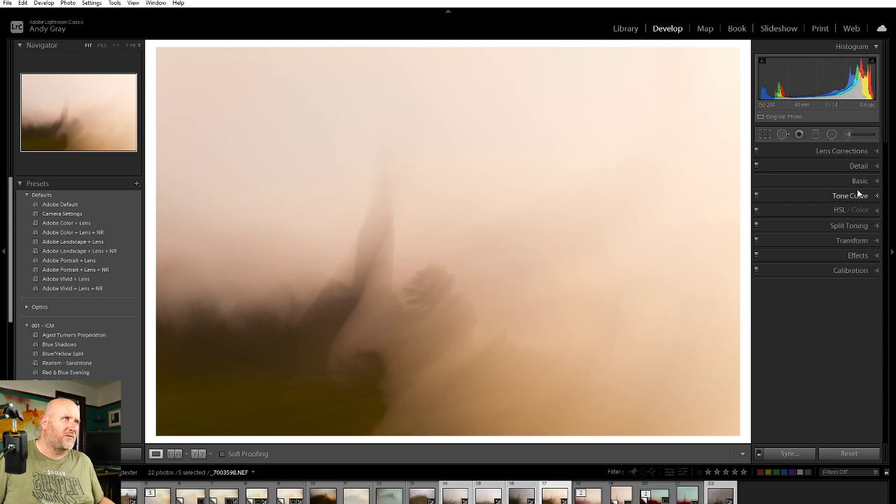
{"action": "left_click", "coordinate": [852, 183]}
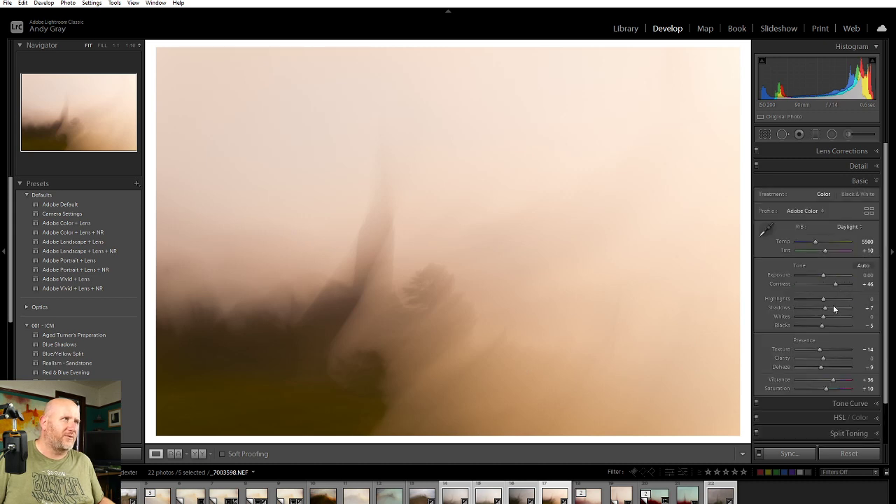
{"action": "left_click", "coordinate": [833, 307]}
{"action": "left_click_drag", "start_coordinate": [835, 309], "coordinate": [833, 310]}
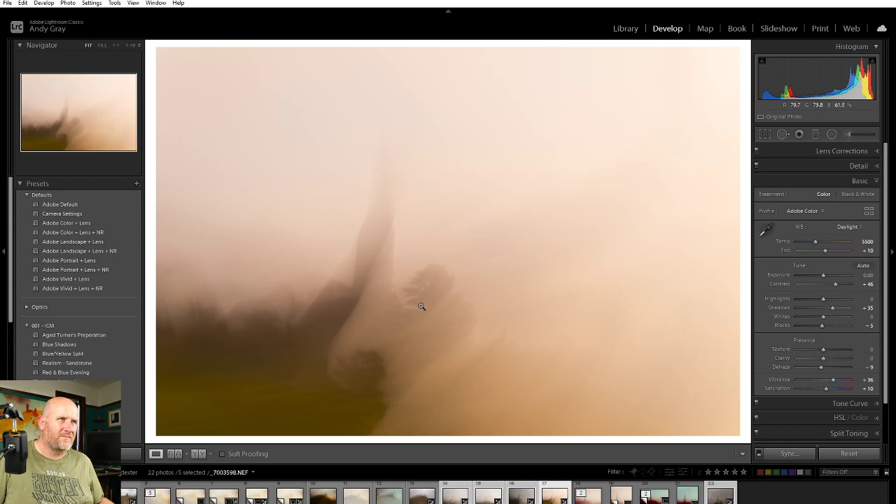
- Check the detail around the spire, and synchronize all develop settings from _7003598.NEF to the other selected photos
{"action": "left_click", "coordinate": [392, 294]}
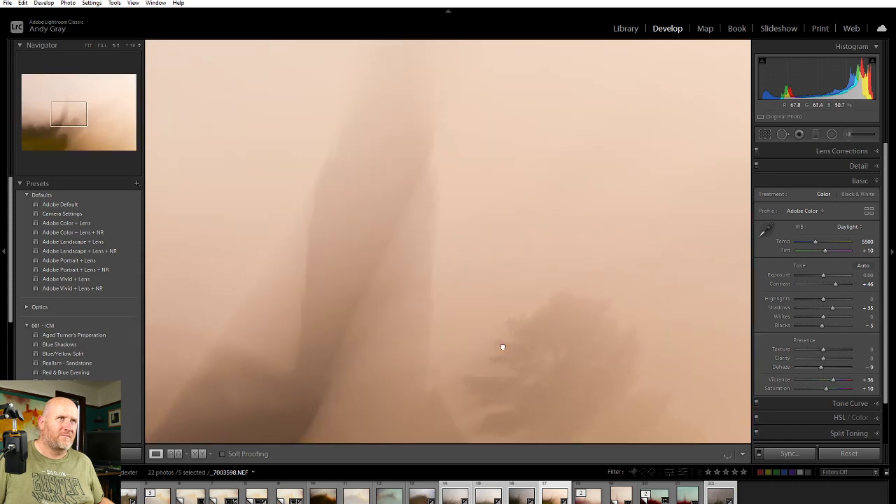
{"action": "left_click", "coordinate": [550, 308]}
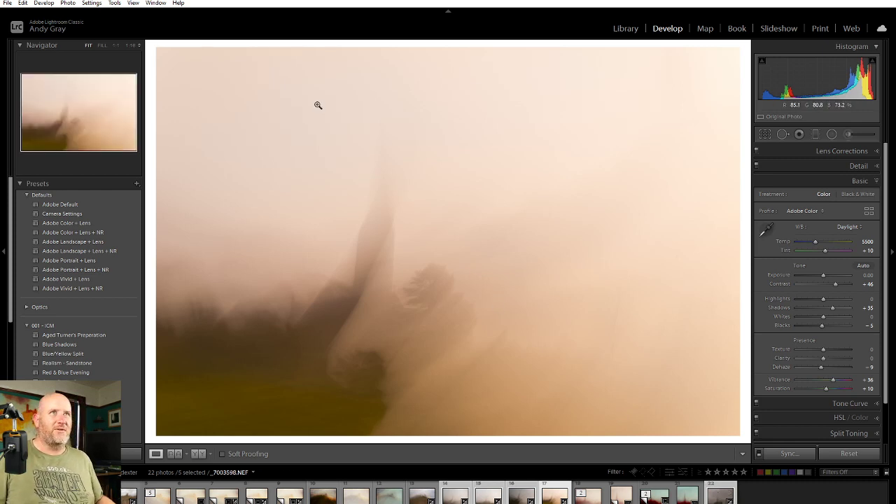
{"action": "left_click", "coordinate": [790, 453]}
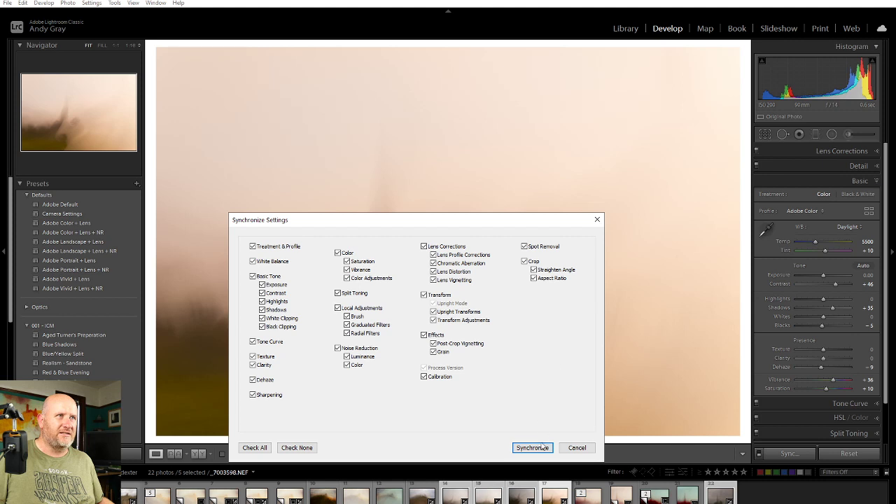
{"action": "left_click", "coordinate": [544, 447]}
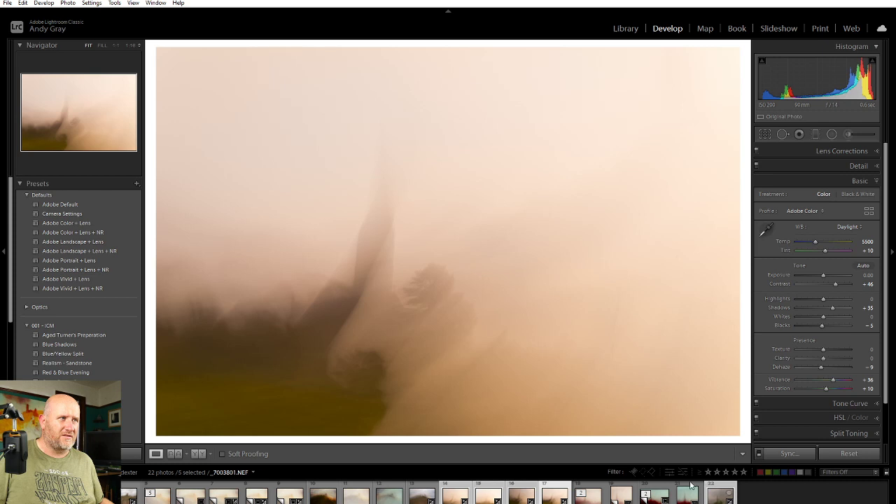
- Even out the brightness of the five selected photos with Match Total Exposures
{"action": "left_click", "coordinate": [68, 3]}
{"action": "left_click", "coordinate": [92, 3]}
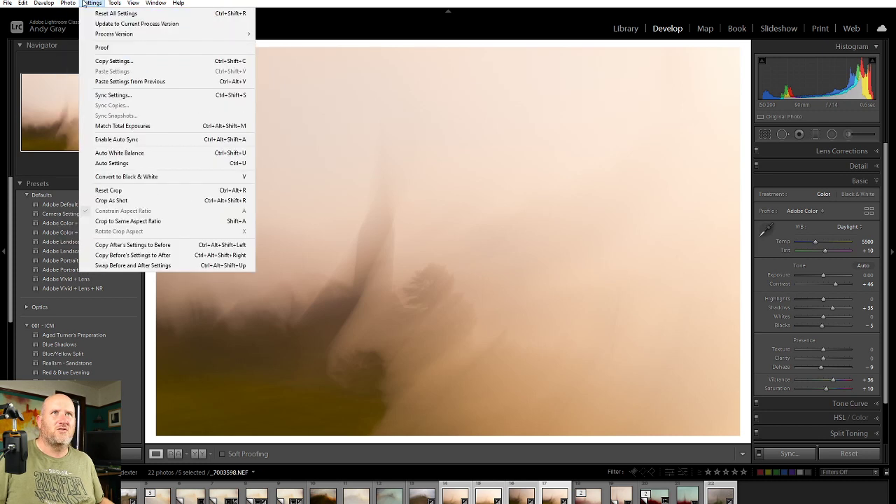
{"action": "left_click", "coordinate": [135, 126]}
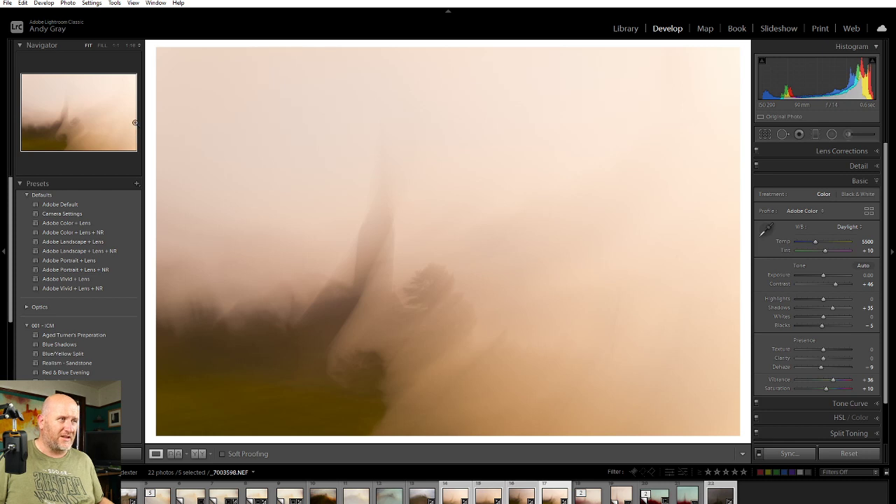
- Brighten the dark spire photo _7003801.NEF by setting its Exposure to +0.88
{"action": "left_click", "coordinate": [713, 498]}
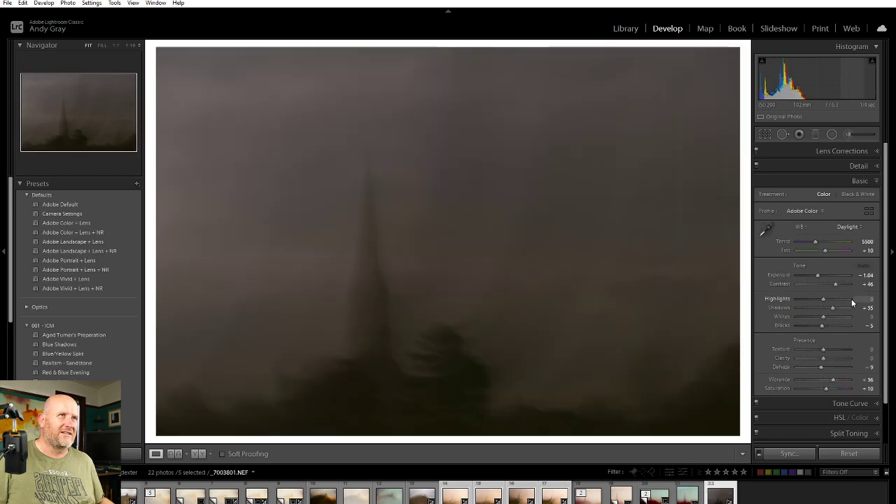
{"action": "left_click_drag", "start_coordinate": [818, 275], "coordinate": [828, 276]}
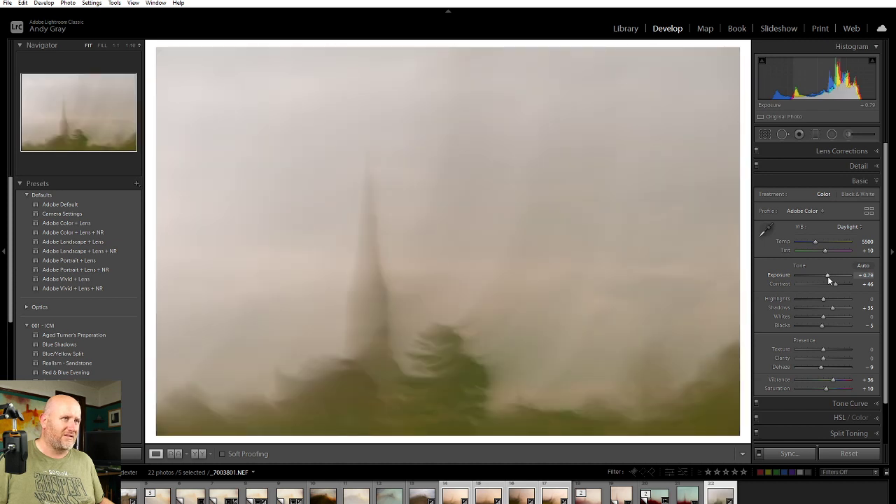
{"action": "left_click_drag", "start_coordinate": [827, 276], "coordinate": [829, 279]}
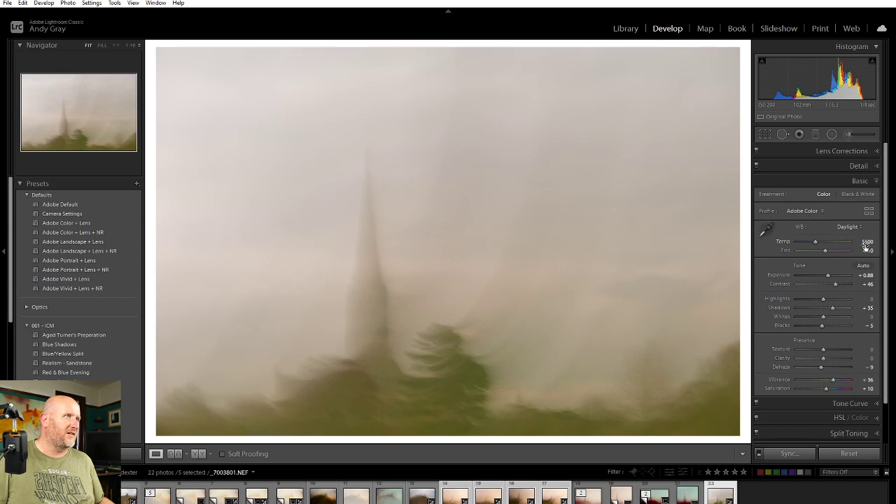
- Compare _7003598.NEF with _7003801.NEF, and select photos 14 to 17 together with photo 22 in the filmstrip
{"action": "left_click", "coordinate": [548, 497]}
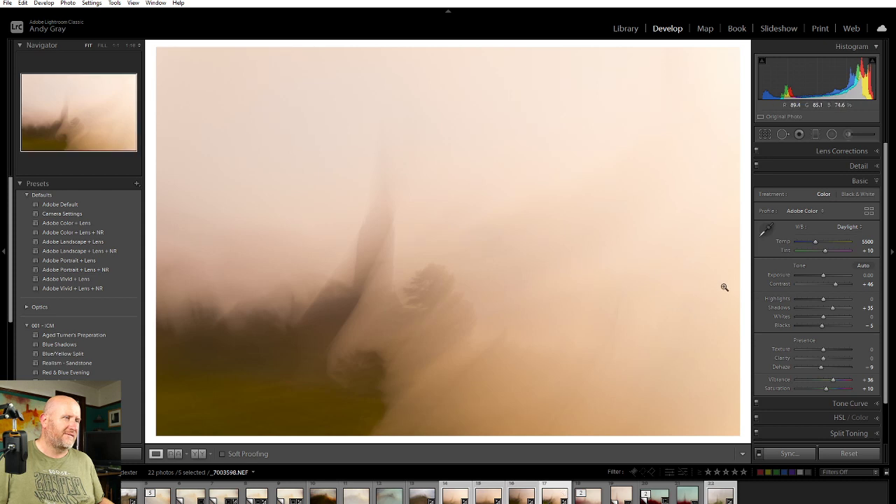
{"action": "left_click", "coordinate": [713, 492]}
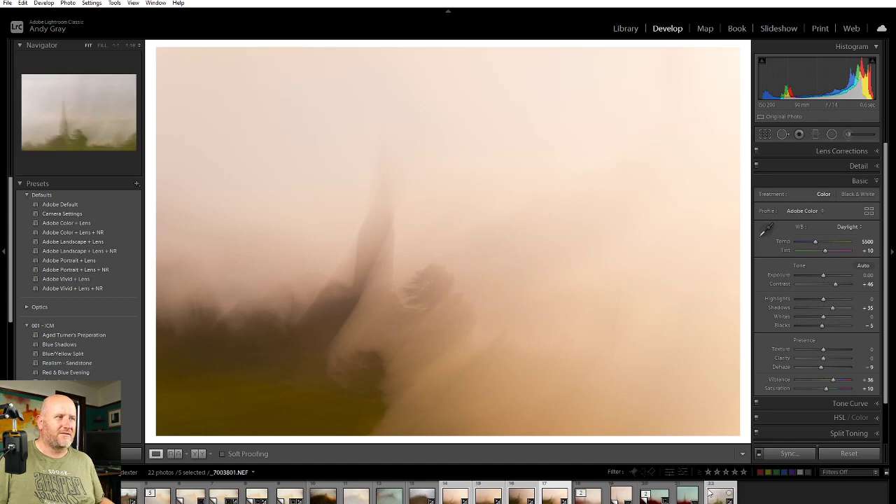
{"action": "left_click", "coordinate": [558, 494], "text": "ctrl"}
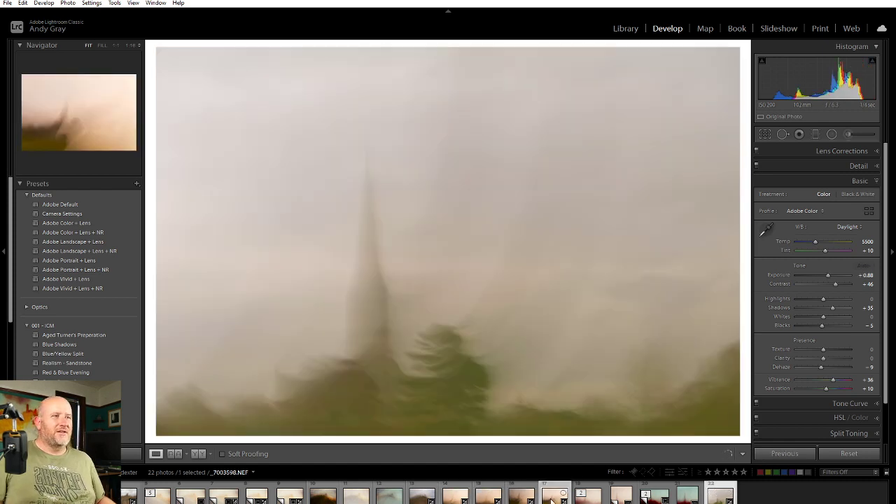
{"action": "left_click", "coordinate": [492, 496], "text": "ctrl"}
{"action": "left_click", "coordinate": [458, 496], "text": "ctrl"}
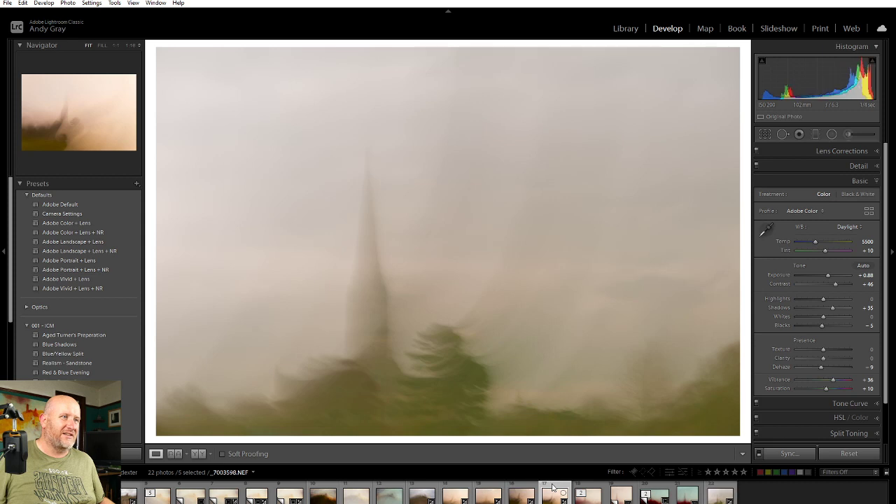
{"action": "left_click", "coordinate": [453, 488], "text": "ctrl"}
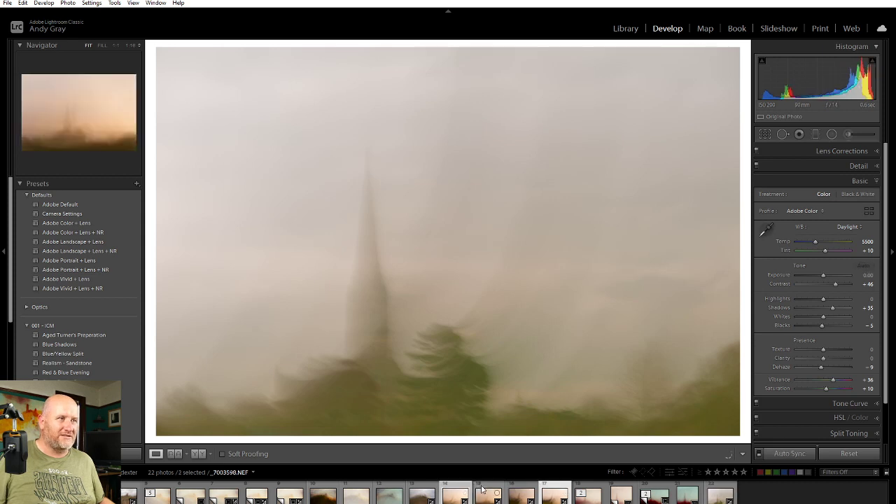
{"action": "left_click", "coordinate": [513, 494], "text": "shift"}
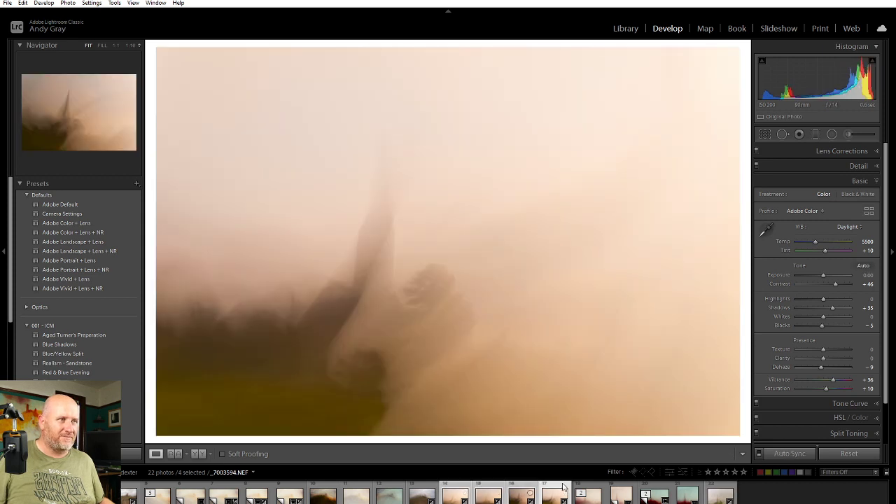
{"action": "left_click", "coordinate": [722, 490], "text": "ctrl"}
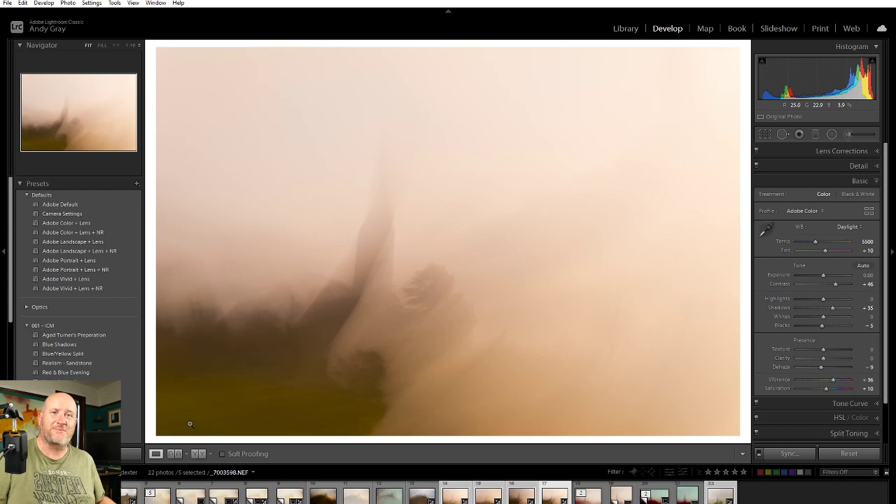
- Open the five selected photos as layers of a single document in Photoshop
{"action": "right_click", "coordinate": [355, 199]}
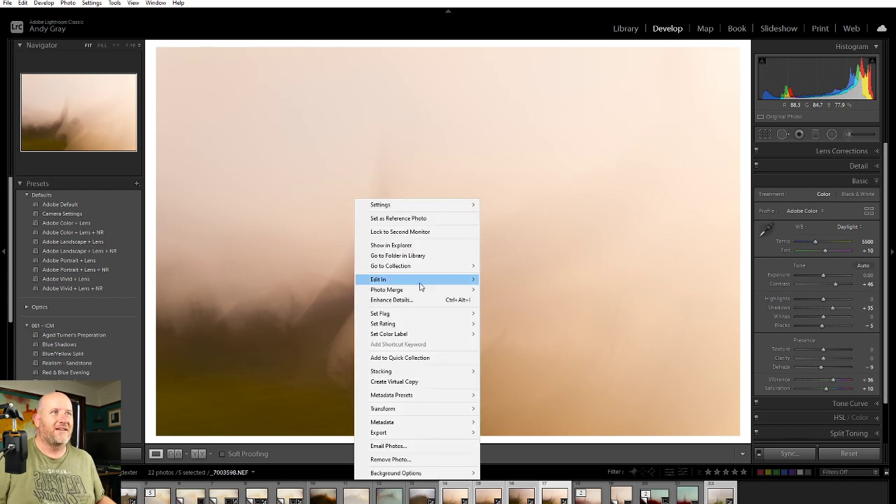
{"action": "mouse_move", "coordinate": [419, 283]}
{"action": "left_click", "coordinate": [539, 409]}
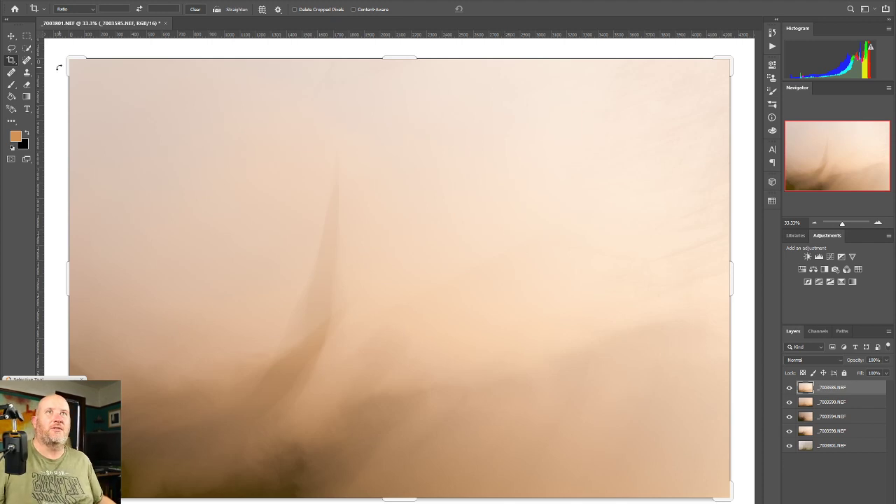
- Leave cropping for the Move tool, select all five photo layers and set their blend mode to Soft Light
{"action": "left_click", "coordinate": [10, 35]}
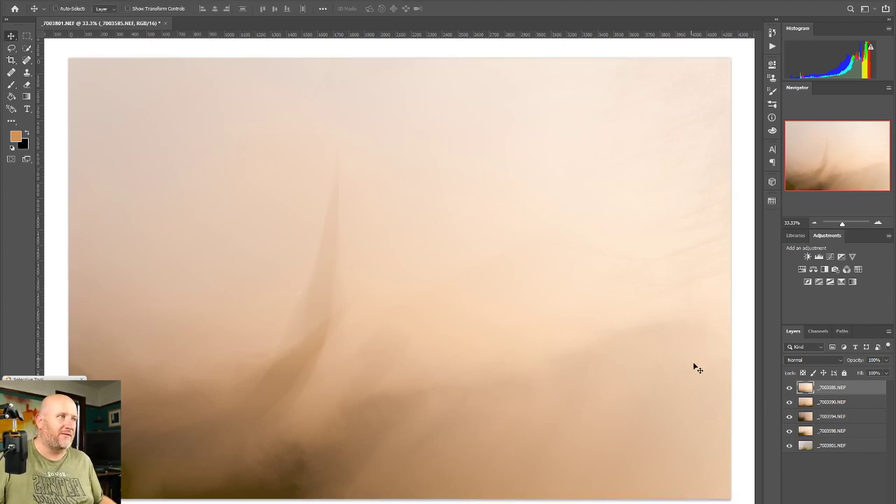
{"action": "left_click", "coordinate": [833, 449], "text": "shift"}
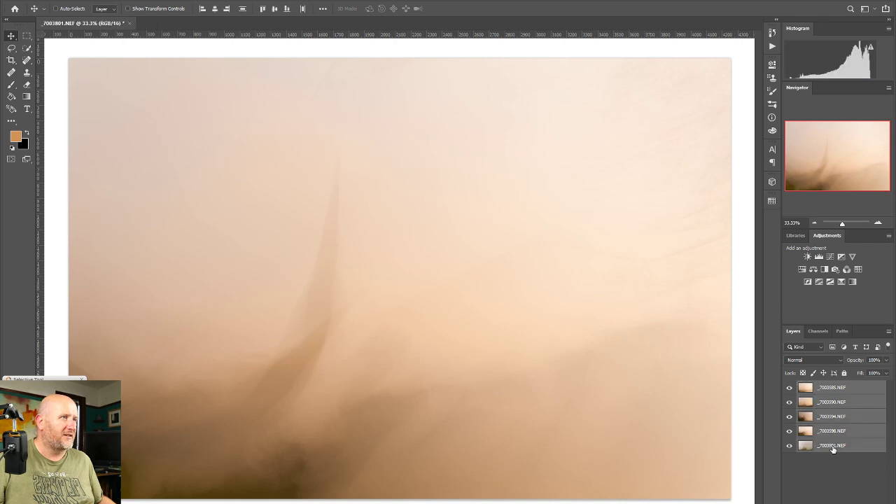
{"action": "left_click", "coordinate": [817, 359]}
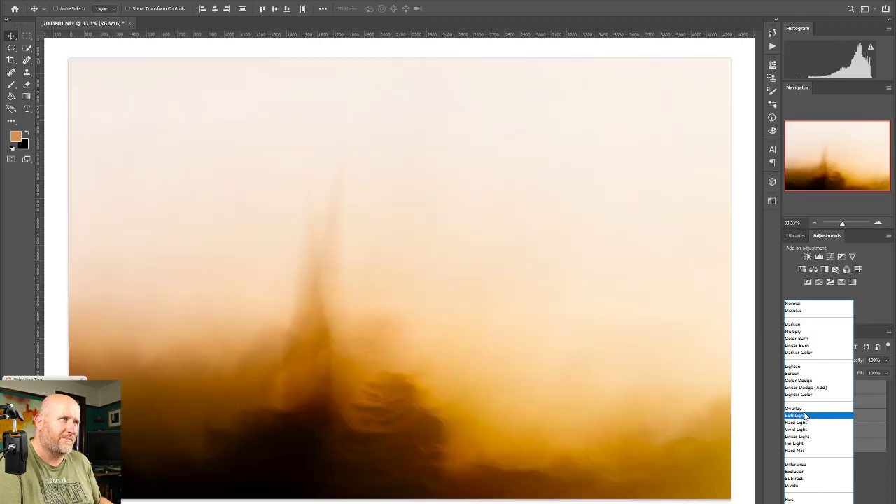
{"action": "left_click", "coordinate": [798, 415]}
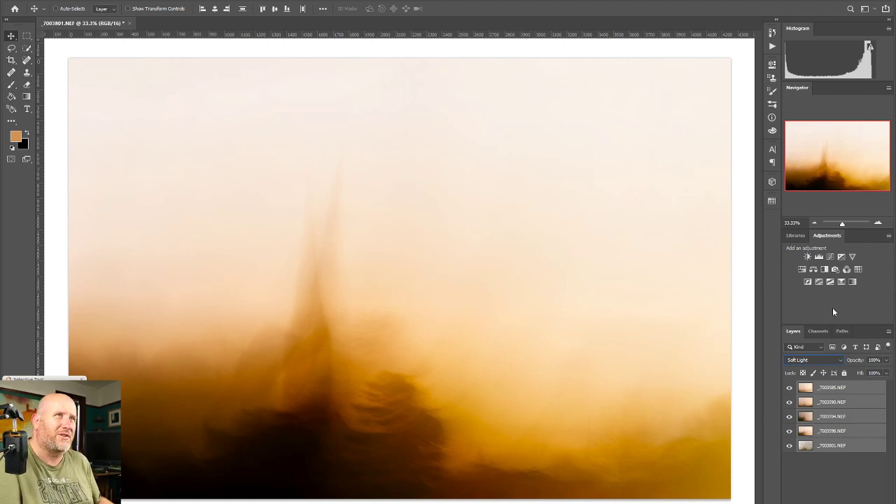
- Hide and show the individual photo layers to examine what each one contributes to the Soft Light blend
{"action": "left_click", "coordinate": [790, 388]}
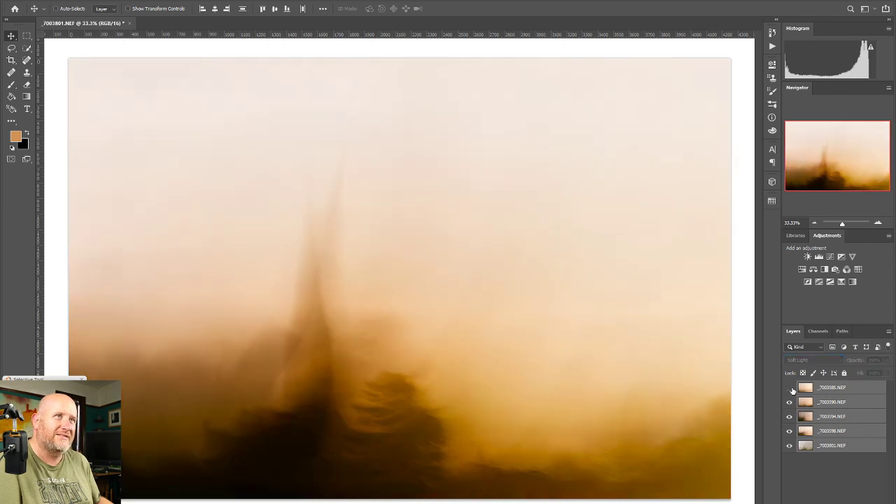
{"action": "left_click", "coordinate": [790, 389]}
{"action": "left_click", "coordinate": [790, 388]}
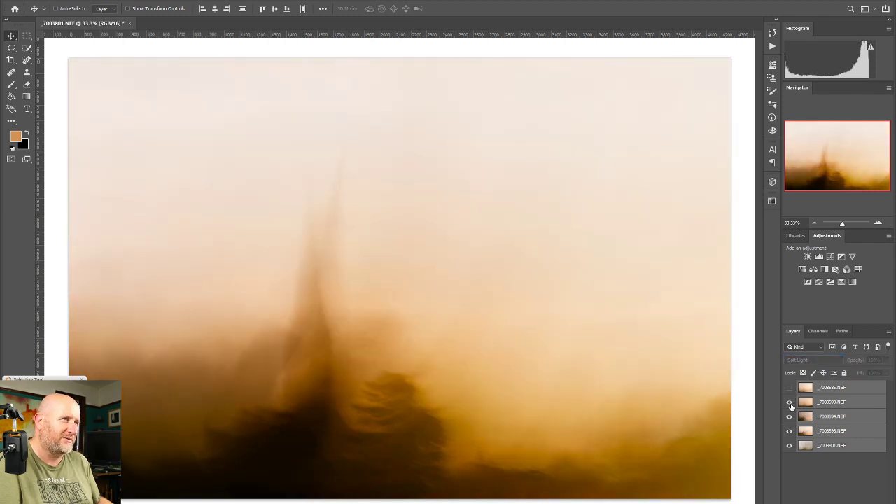
{"action": "left_click", "coordinate": [790, 403]}
{"action": "left_click", "coordinate": [789, 417]}
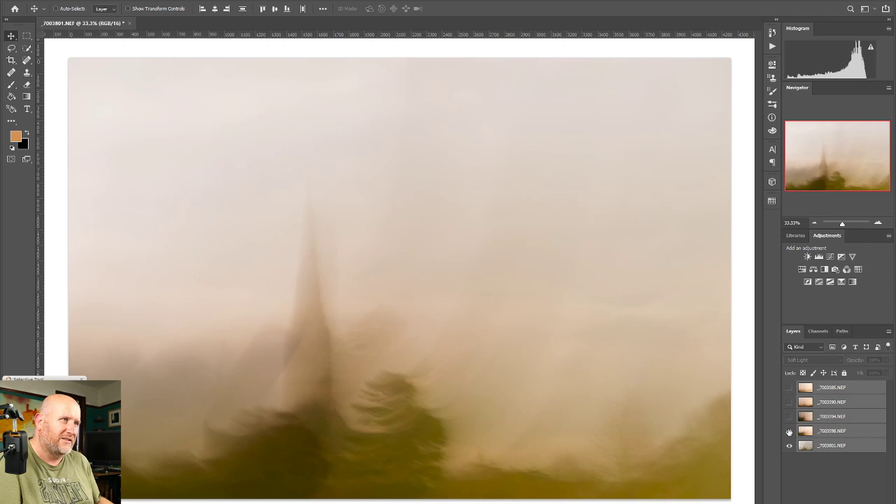
{"action": "left_click", "coordinate": [789, 430]}
{"action": "left_click", "coordinate": [790, 445]}
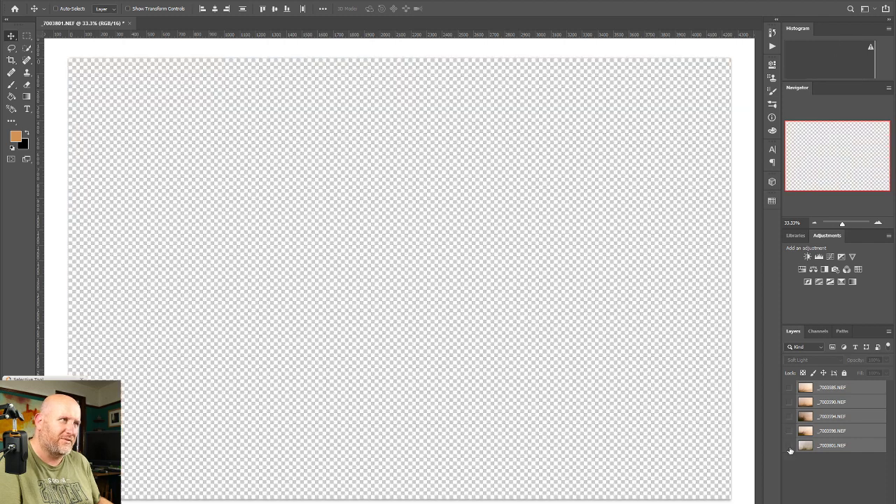
{"action": "left_click", "coordinate": [789, 431]}
{"action": "left_click", "coordinate": [789, 418]}
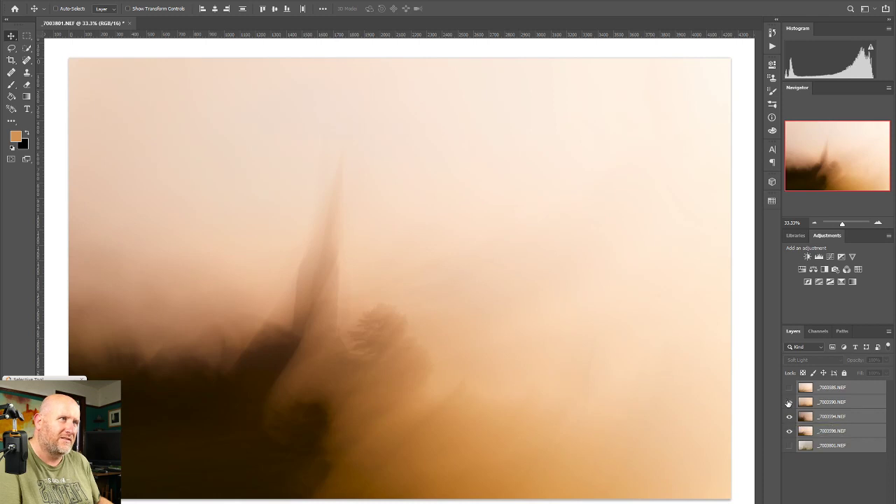
{"action": "left_click", "coordinate": [789, 402]}
{"action": "left_click", "coordinate": [789, 387]}
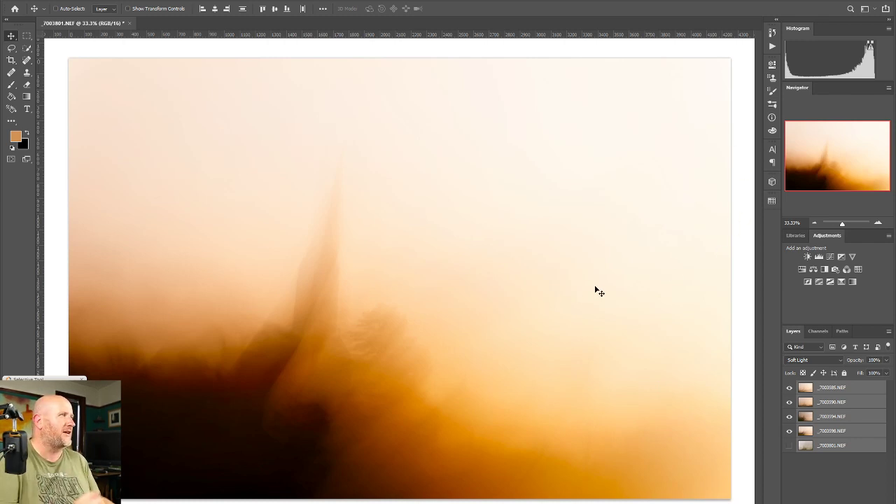
{"action": "left_click", "coordinate": [789, 446]}
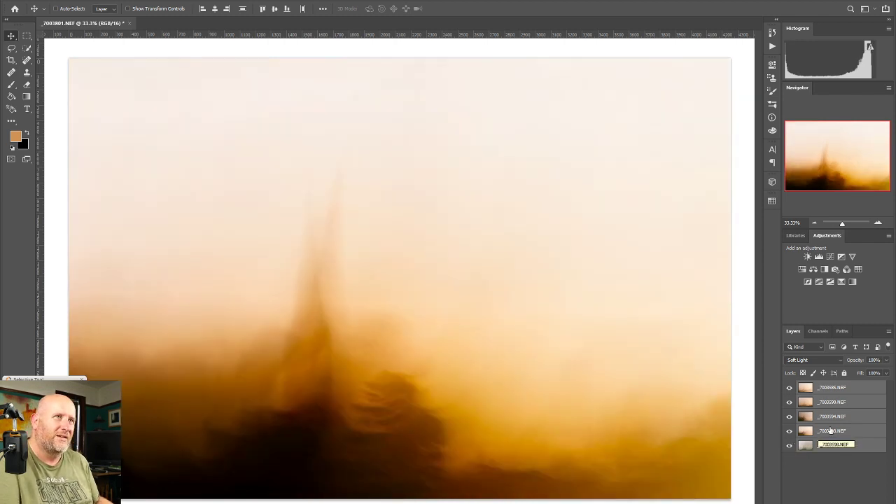
- Move the _7003801.NEF layer straight up to bring its spire roughly level with the spires in the other layers
{"action": "left_click", "coordinate": [843, 446]}
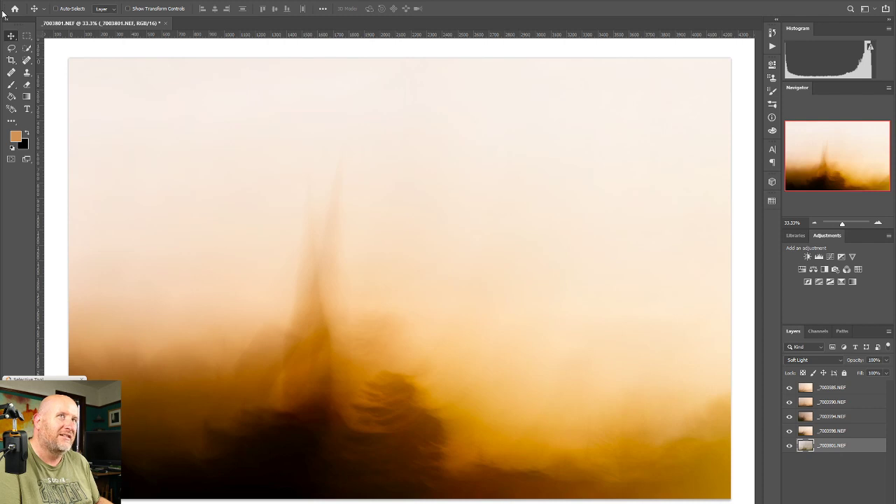
{"action": "left_click_drag", "start_coordinate": [502, 294], "coordinate": [503, 238]}
{"action": "left_click_drag", "start_coordinate": [502, 238], "coordinate": [502, 238]}
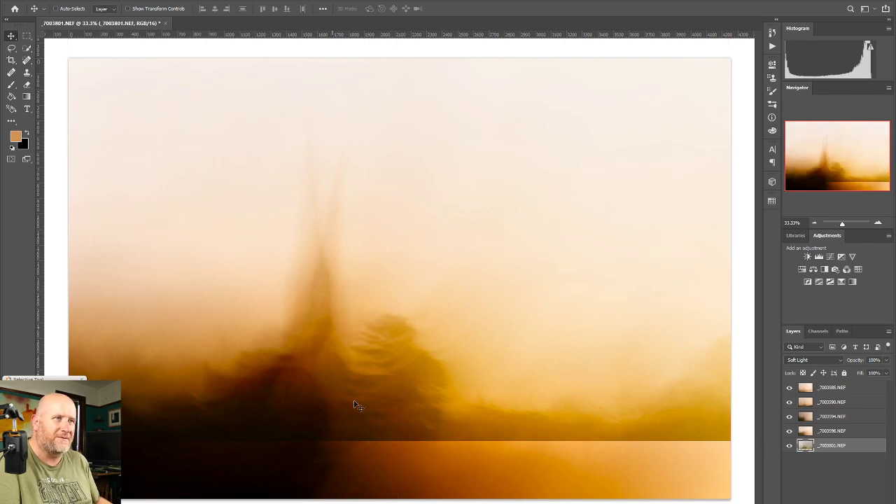
- Identify the contribution of the _7003598.NEF layer and move it down and slightly left to line up its spire with the others
{"action": "left_click", "coordinate": [790, 432]}
{"action": "left_click", "coordinate": [790, 431]}
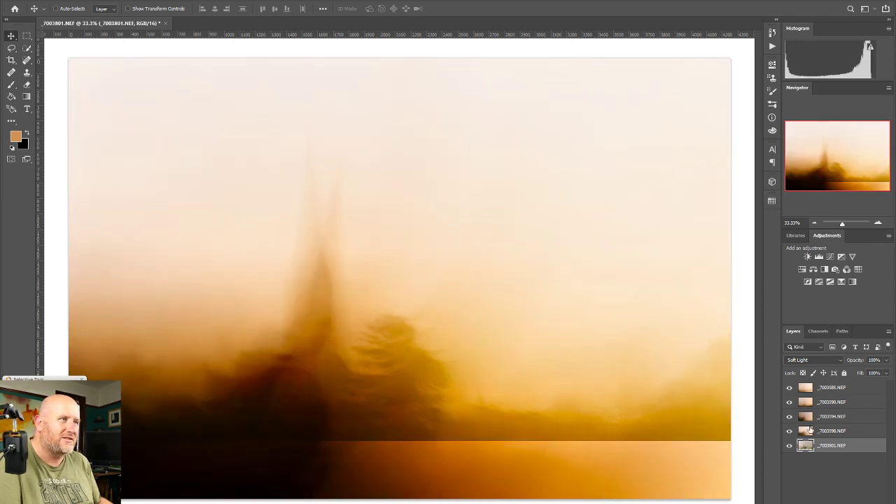
{"action": "left_click", "coordinate": [830, 431]}
{"action": "left_click_drag", "start_coordinate": [576, 376], "coordinate": [519, 410]}
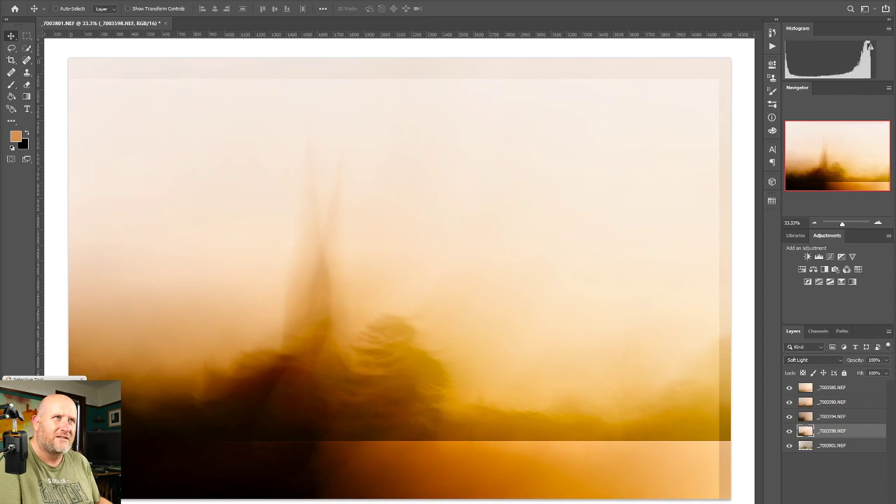
- Identify the contribution of the _7003594.NEF layer and move it left and slightly down to overlap its spire with the lower layers
{"action": "left_click", "coordinate": [790, 416]}
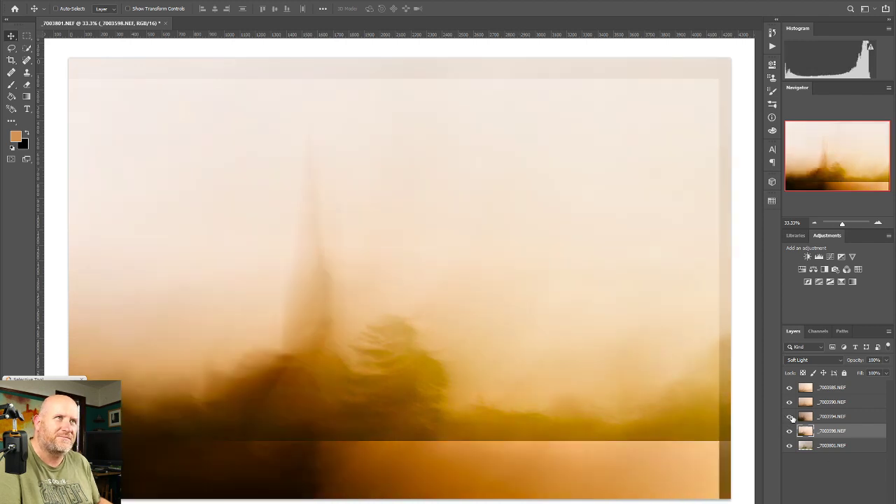
{"action": "left_click", "coordinate": [790, 417]}
{"action": "left_click", "coordinate": [825, 418]}
{"action": "left_click_drag", "start_coordinate": [605, 384], "coordinate": [572, 392]}
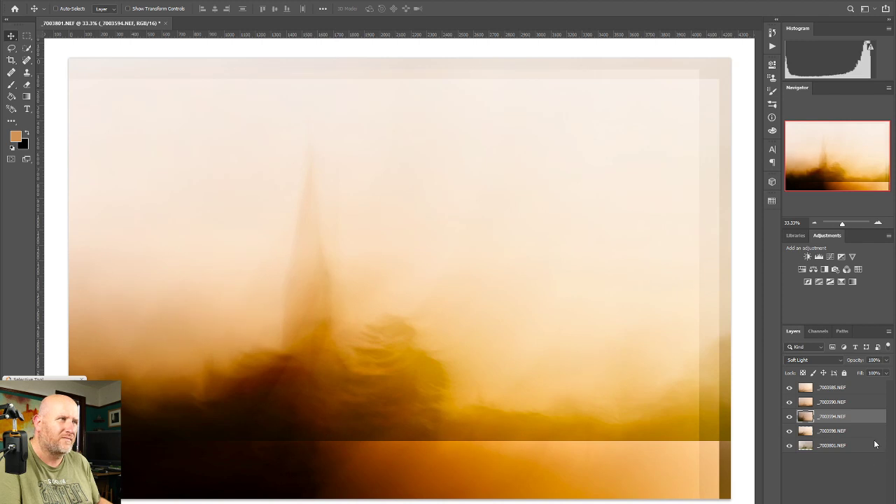
- Identify the contribution of the _7003590.NEF layer and move it slightly left and up to line up its spire with the others
{"action": "left_click", "coordinate": [789, 402]}
{"action": "left_click", "coordinate": [789, 403]}
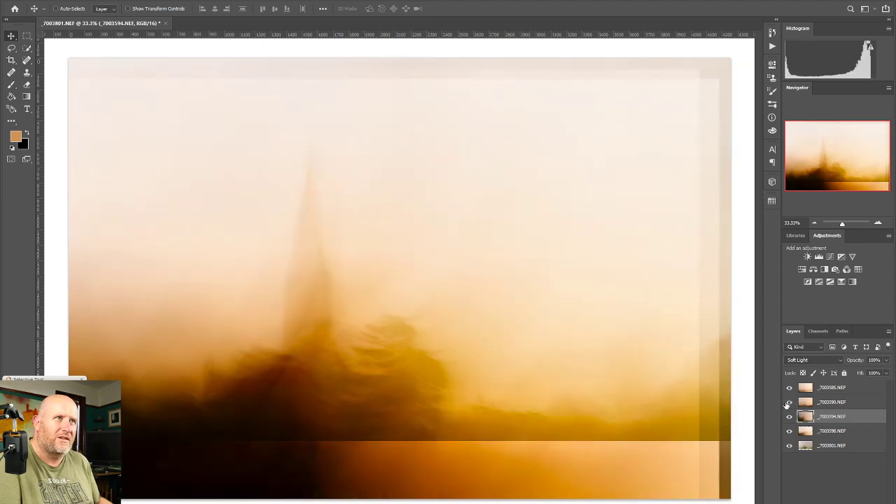
{"action": "left_click", "coordinate": [832, 405]}
{"action": "left_click_drag", "start_coordinate": [666, 390], "coordinate": [649, 371]}
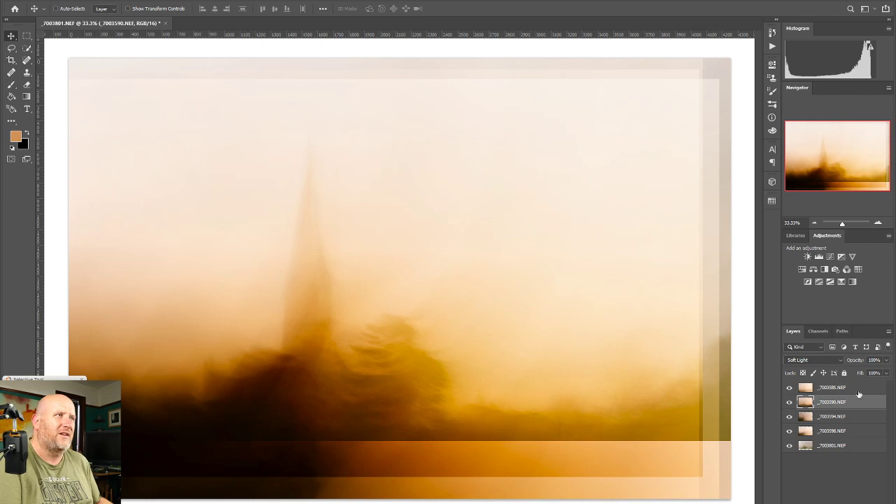
- Hide and show the _7003585.NEF and _7003594.NEF layers to examine what each contributes to the aligned spire
{"action": "left_click", "coordinate": [790, 389]}
{"action": "left_click", "coordinate": [790, 389]}
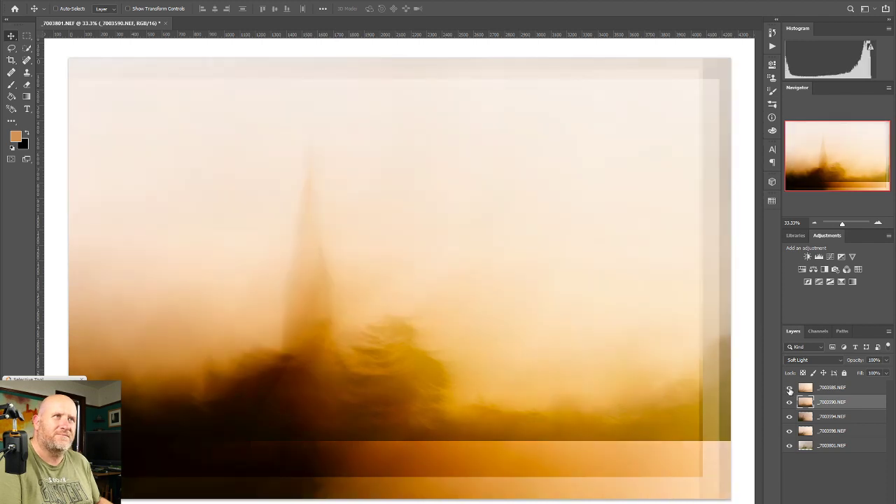
{"action": "left_click", "coordinate": [790, 390]}
{"action": "left_click", "coordinate": [790, 390]}
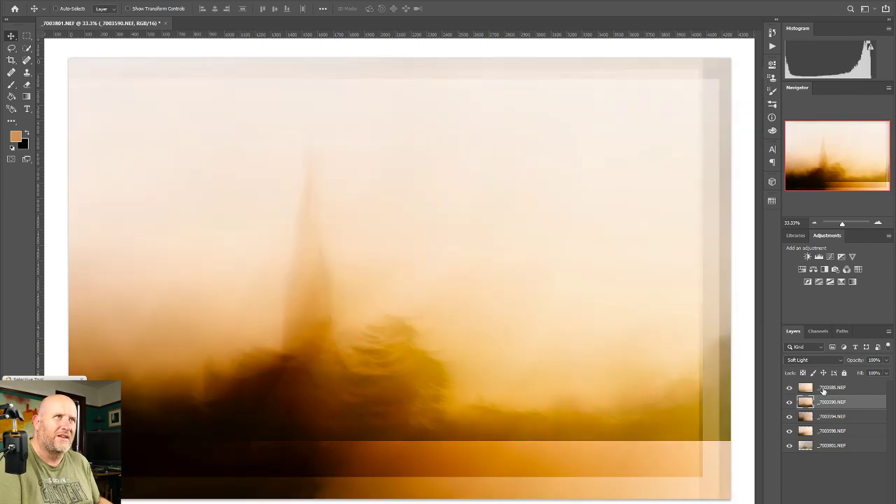
{"action": "left_click", "coordinate": [832, 390]}
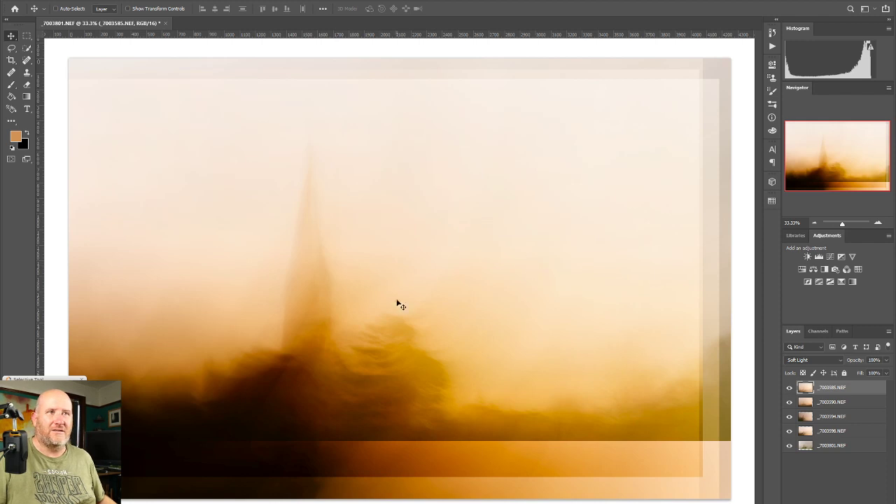
{"action": "left_click", "coordinate": [789, 418]}
{"action": "left_click", "coordinate": [789, 418]}
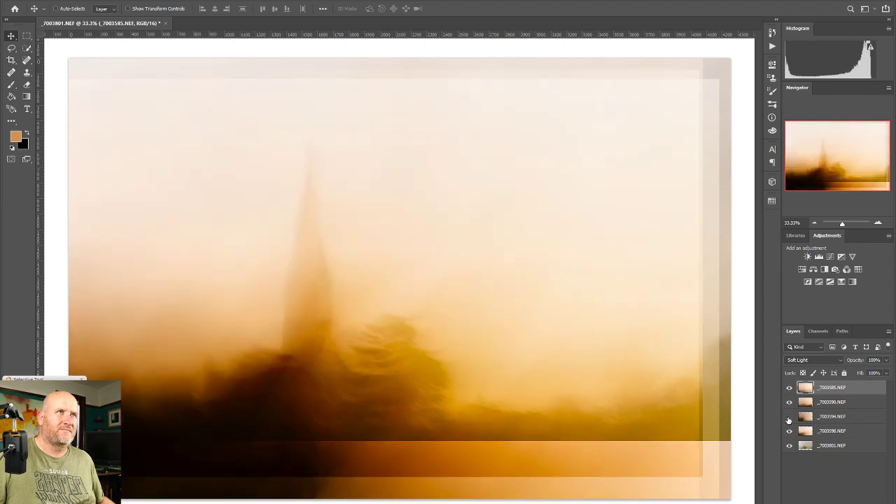
{"action": "left_click", "coordinate": [789, 418]}
{"action": "left_click", "coordinate": [789, 418]}
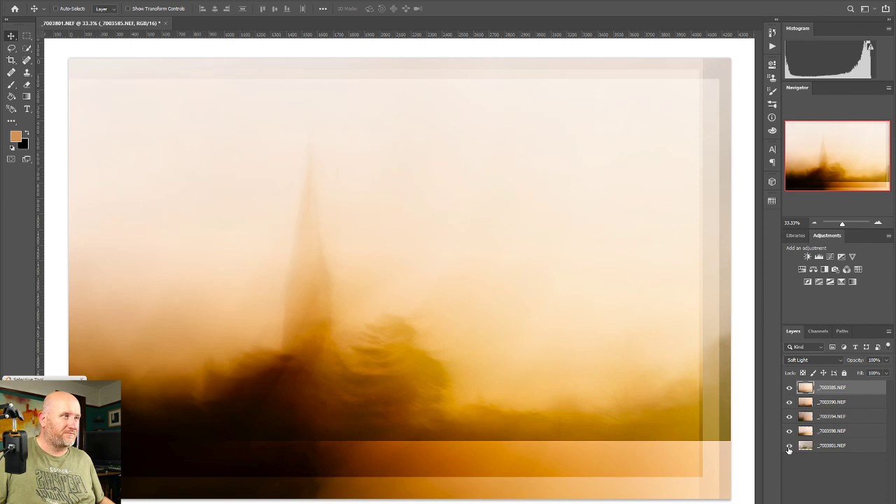
- Hide and show the _7003801.NEF base layer repeatedly to compare the trees and horizon with and without it
{"action": "left_click", "coordinate": [790, 447]}
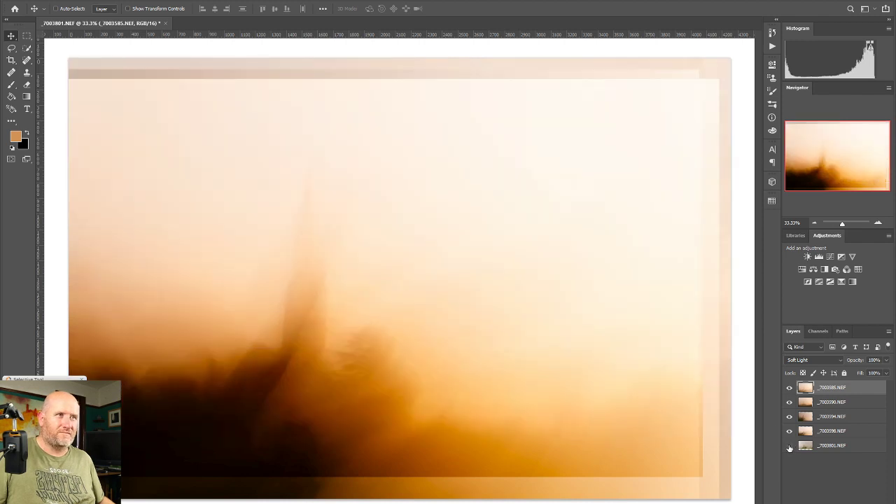
{"action": "left_click", "coordinate": [789, 447]}
{"action": "left_click", "coordinate": [789, 447]}
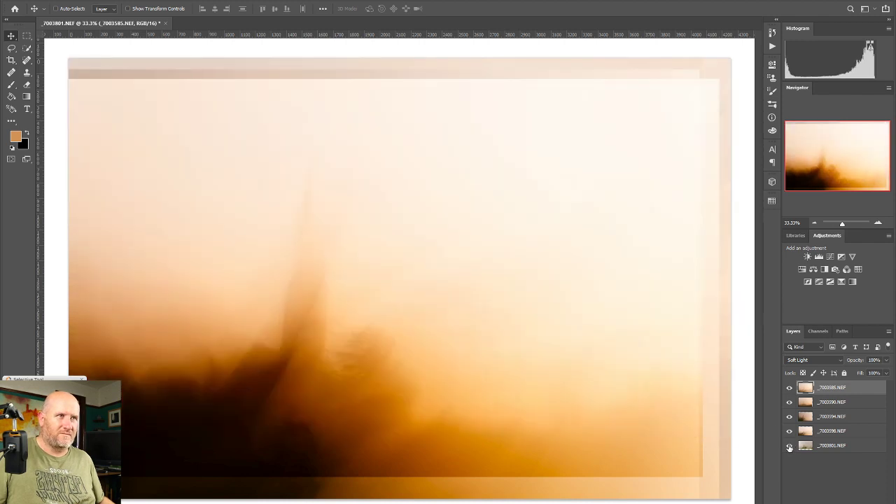
{"action": "left_click", "coordinate": [789, 447]}
{"action": "left_click", "coordinate": [789, 447]}
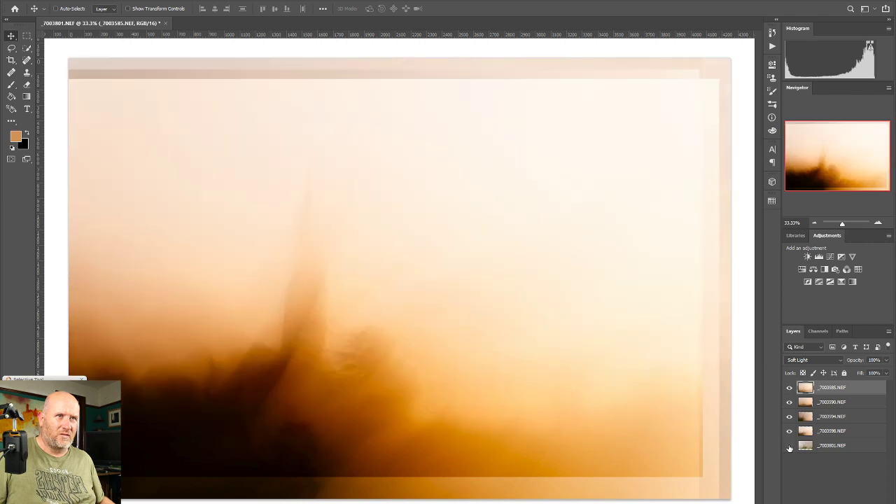
{"action": "left_click", "coordinate": [789, 447]}
{"action": "left_click", "coordinate": [789, 447]}
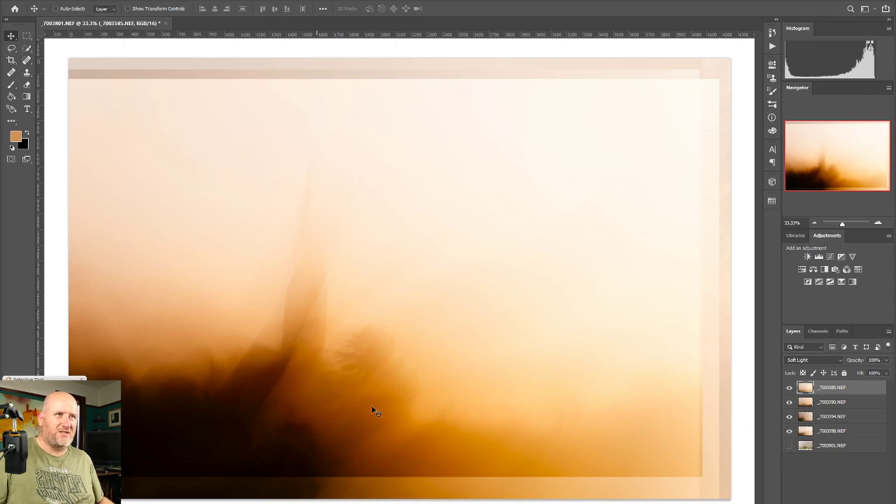
{"action": "left_click", "coordinate": [789, 446]}
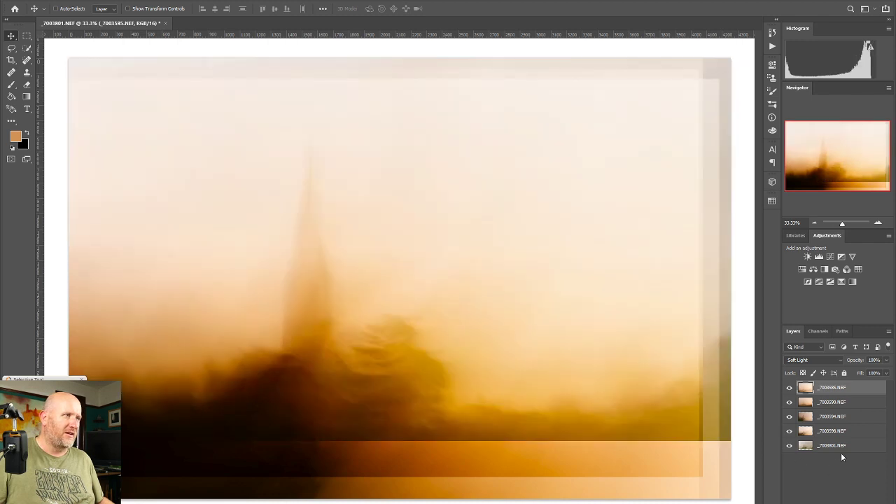
- Add a white layer mask to the _7003801.NEF layer, try a full-strength Eraser stroke near the horizon and undo the stroke
{"action": "left_click", "coordinate": [841, 450]}
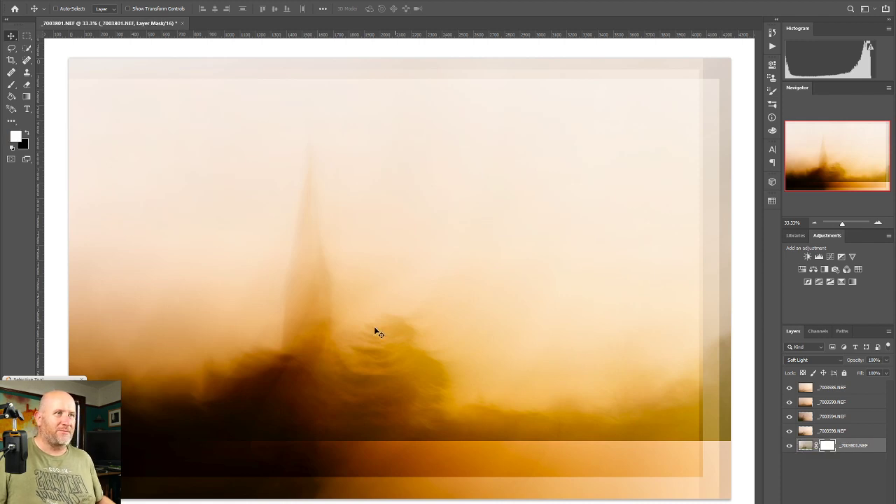
{"action": "left_click", "coordinate": [27, 85]}
{"action": "mouse_move", "coordinate": [494, 385]}
{"action": "left_mouse_down"}
{"action": "mouse_move", "coordinate": [616, 418]}
{"action": "mouse_move", "coordinate": [519, 415]}
{"action": "mouse_move", "coordinate": [540, 411]}
{"action": "mouse_move", "coordinate": [532, 382]}
{"action": "left_mouse_up"}
{"action": "key", "text": "ctrl+z"}
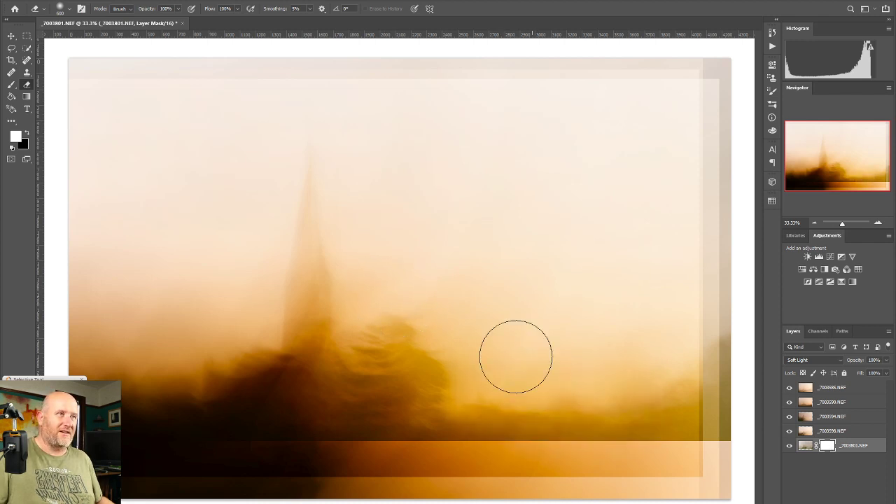
- Set the Eraser to 41% opacity and 34% flow and mask out the trees and horizon to the right of the spire
{"action": "left_click", "coordinate": [178, 9]}
{"action": "left_click", "coordinate": [153, 20]}
{"action": "left_click", "coordinate": [238, 9]}
{"action": "left_click", "coordinate": [209, 21]}
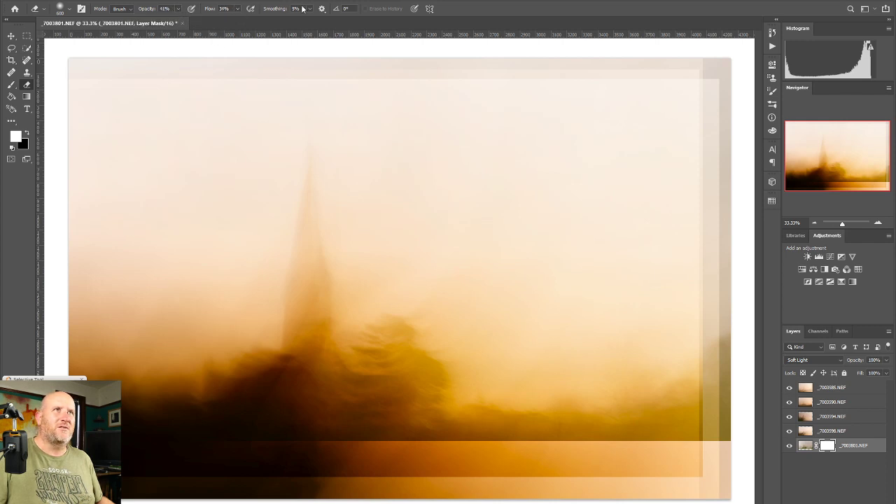
{"action": "mouse_move", "coordinate": [673, 398]}
{"action": "left_mouse_down"}
{"action": "mouse_move", "coordinate": [534, 419]}
{"action": "mouse_move", "coordinate": [424, 347]}
{"action": "mouse_move", "coordinate": [414, 352]}
{"action": "mouse_move", "coordinate": [397, 335]}
{"action": "mouse_move", "coordinate": [376, 349]}
{"action": "mouse_move", "coordinate": [381, 337]}
{"action": "mouse_move", "coordinate": [433, 356]}
{"action": "mouse_move", "coordinate": [387, 338]}
{"action": "mouse_move", "coordinate": [450, 409]}
{"action": "left_mouse_up"}
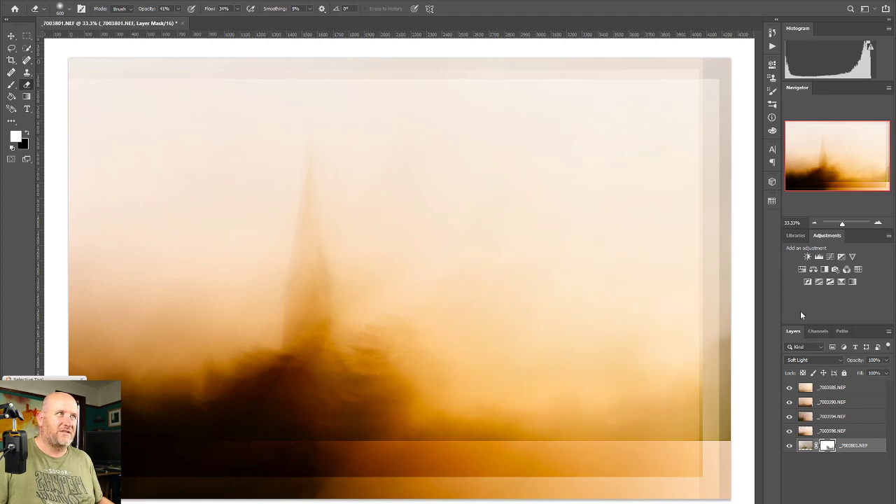
- Check the masked layer's effect, raise the Eraser opacity to 62% and mask out the hard horizontal edge across the foreground right of the spire
{"action": "left_click", "coordinate": [789, 446]}
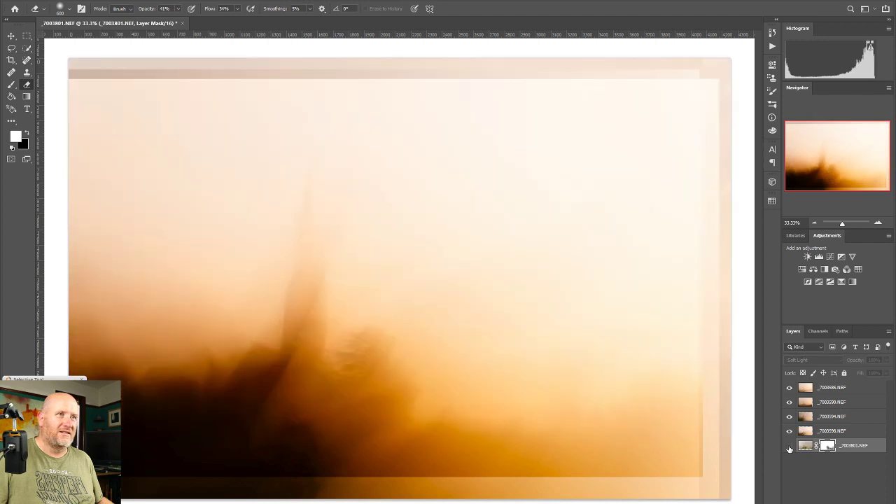
{"action": "left_click", "coordinate": [789, 446]}
{"action": "mouse_move", "coordinate": [557, 429]}
{"action": "left_mouse_down"}
{"action": "mouse_move", "coordinate": [431, 445]}
{"action": "mouse_move", "coordinate": [601, 446]}
{"action": "left_mouse_up"}
{"action": "left_click", "coordinate": [178, 9]}
{"action": "left_click", "coordinate": [178, 9]}
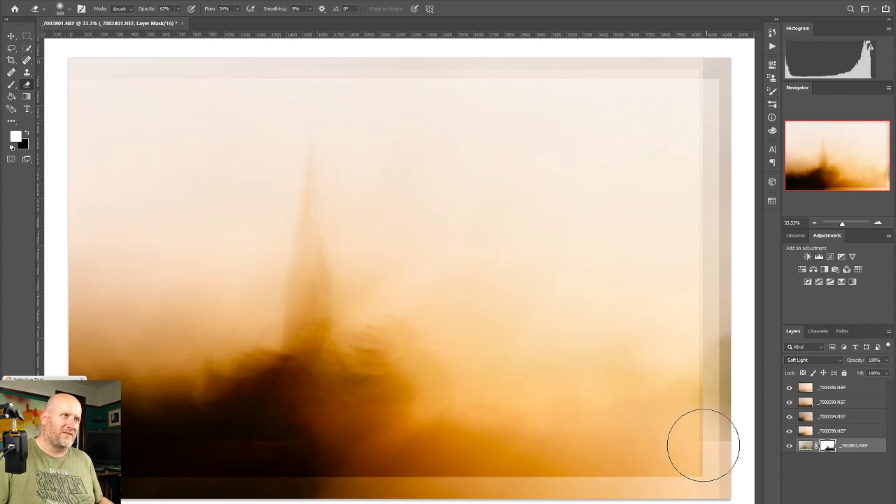
{"action": "left_click_drag", "start_coordinate": [703, 410], "coordinate": [720, 412]}
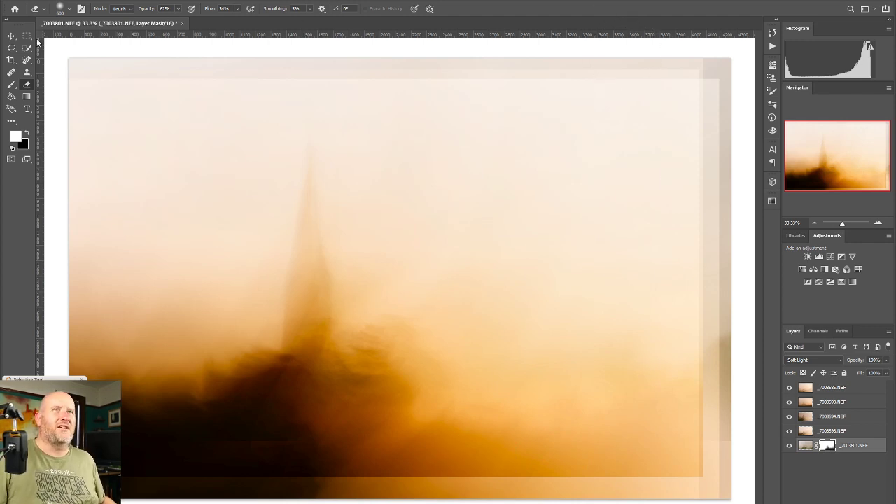
- Crop the image inward at its top, bottom and right to remove the visible offset edges of the moved layers
{"action": "left_click", "coordinate": [12, 59]}
{"action": "left_click_drag", "start_coordinate": [392, 500], "coordinate": [391, 491]}
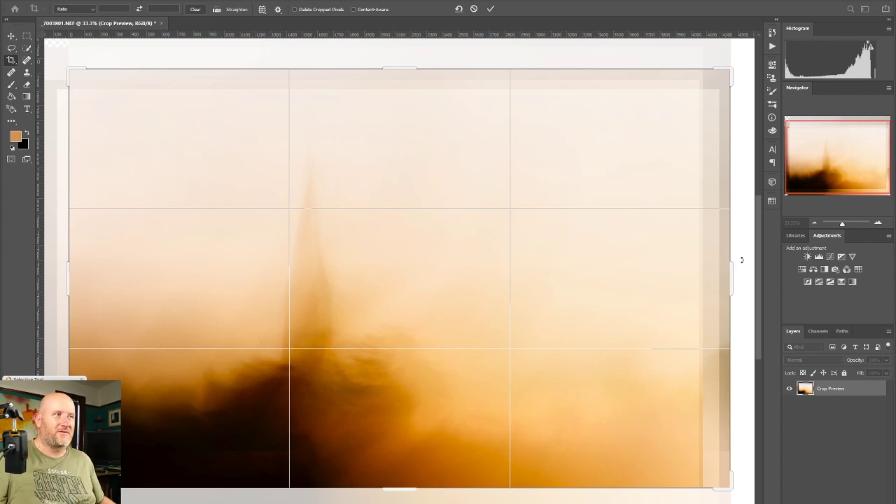
{"action": "left_click_drag", "start_coordinate": [732, 276], "coordinate": [718, 278]}
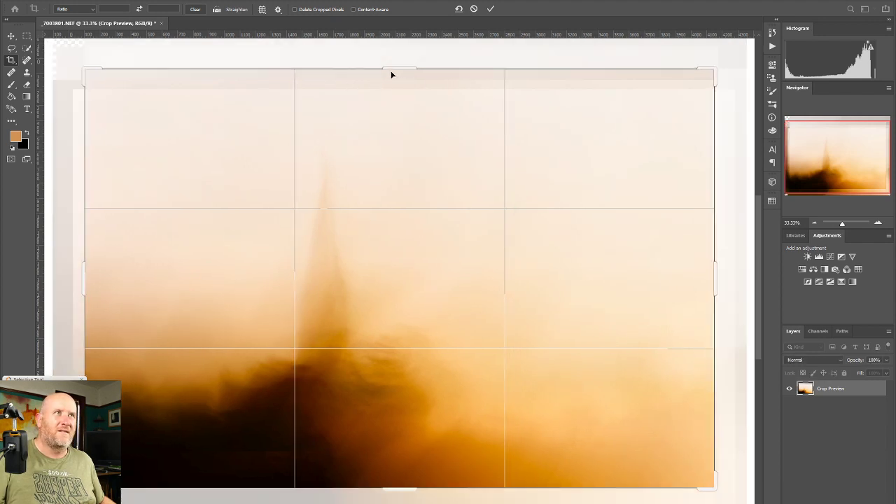
{"action": "mouse_move", "coordinate": [392, 69]}
{"action": "left_mouse_down"}
{"action": "mouse_move", "coordinate": [394, 88]}
{"action": "mouse_move", "coordinate": [393, 73]}
{"action": "left_mouse_up"}
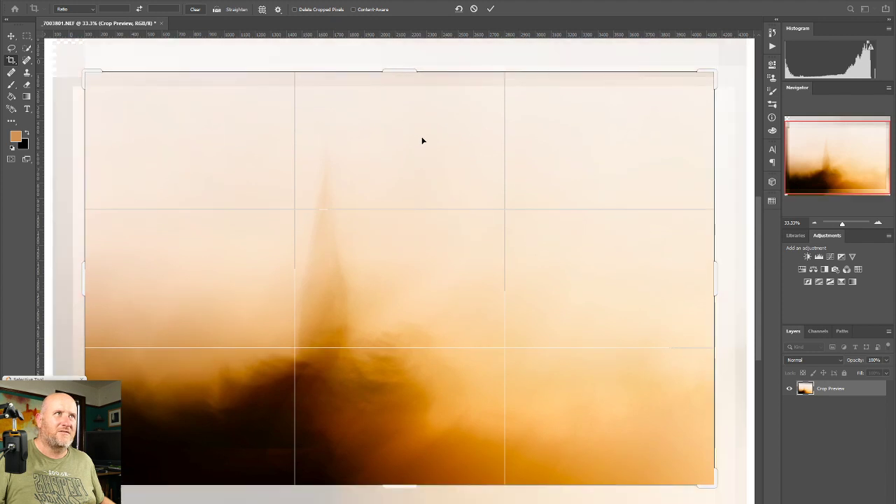
{"action": "mouse_move", "coordinate": [406, 70]}
{"action": "left_mouse_down"}
{"action": "mouse_move", "coordinate": [406, 36]}
{"action": "mouse_move", "coordinate": [398, 85]}
{"action": "left_mouse_up"}
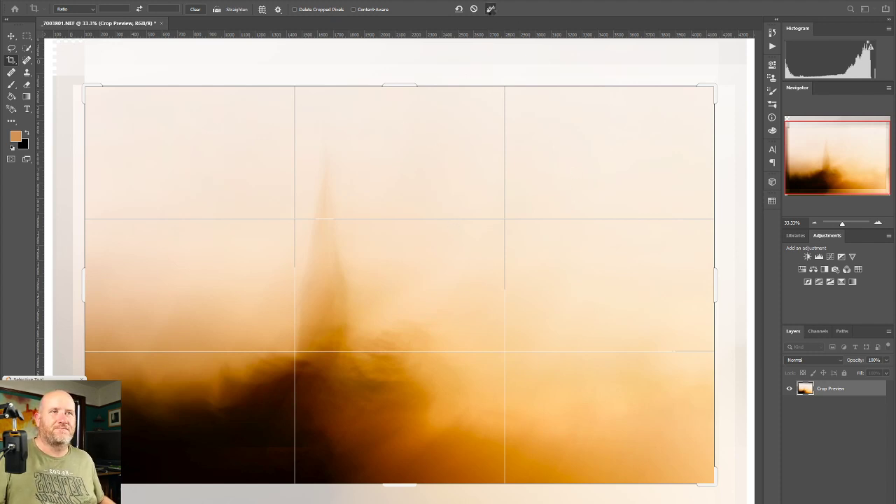
{"action": "left_click", "coordinate": [492, 9]}
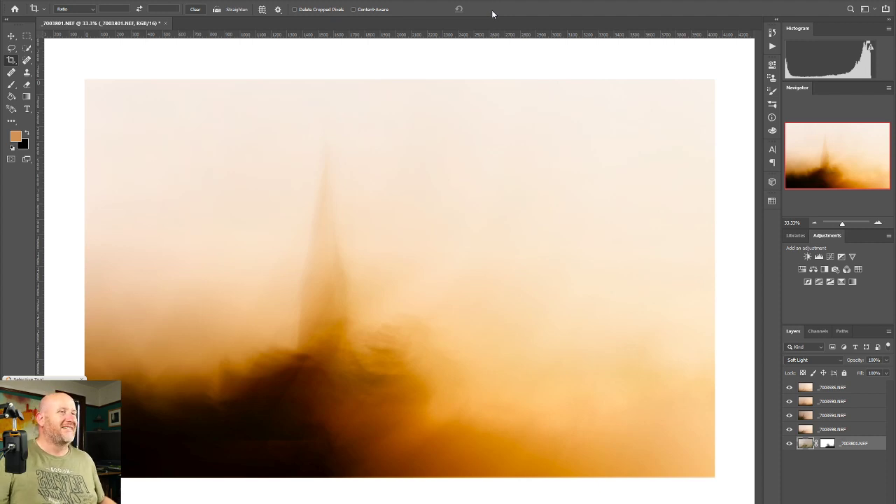
- Check the contribution of the _7003585.NEF layer and duplicate that layer
{"action": "left_click", "coordinate": [789, 388]}
{"action": "left_click", "coordinate": [789, 388]}
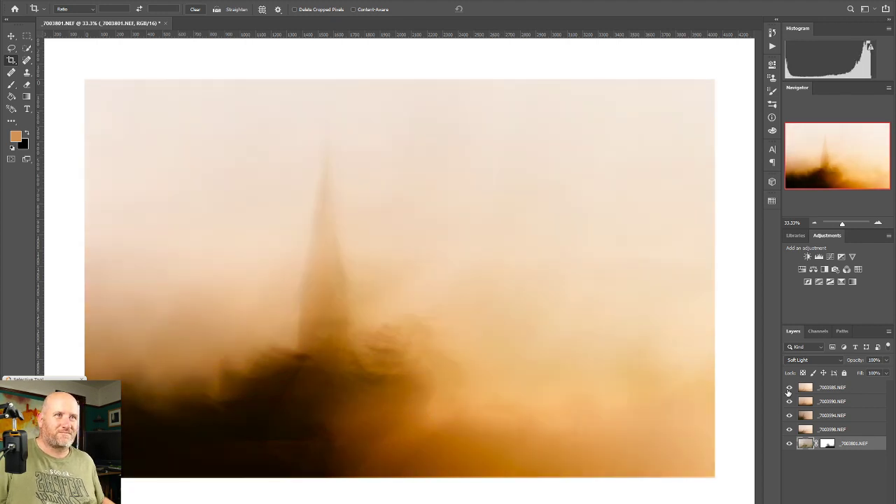
{"action": "left_click", "coordinate": [845, 395]}
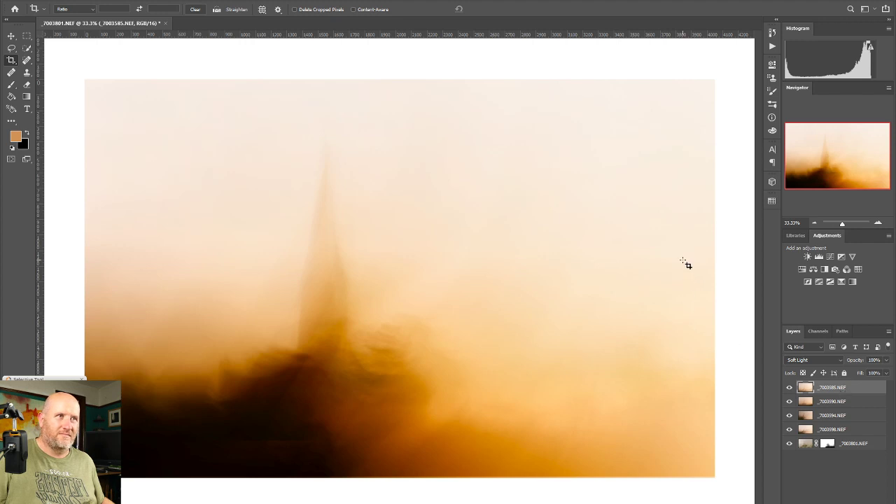
{"action": "key", "text": "ctrl+j"}
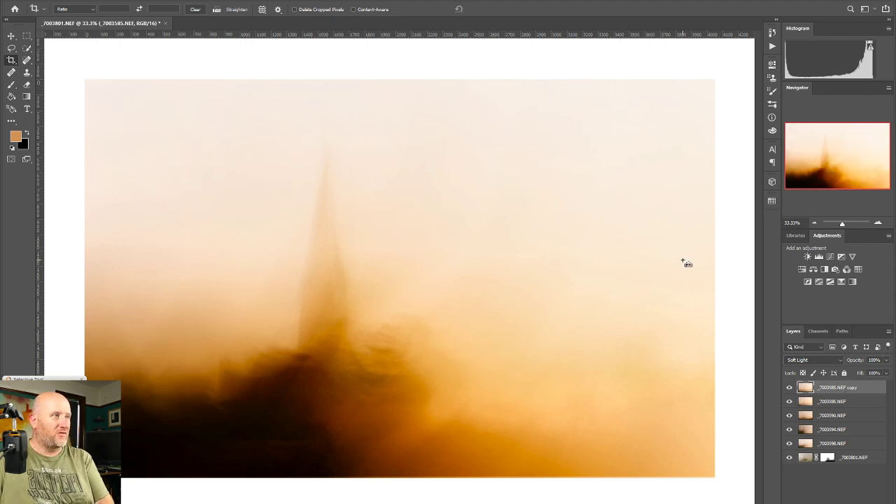
- Set the duplicate layer to Screen blending at 32% opacity and hide its effect with a black layer mask
{"action": "left_click", "coordinate": [820, 360]}
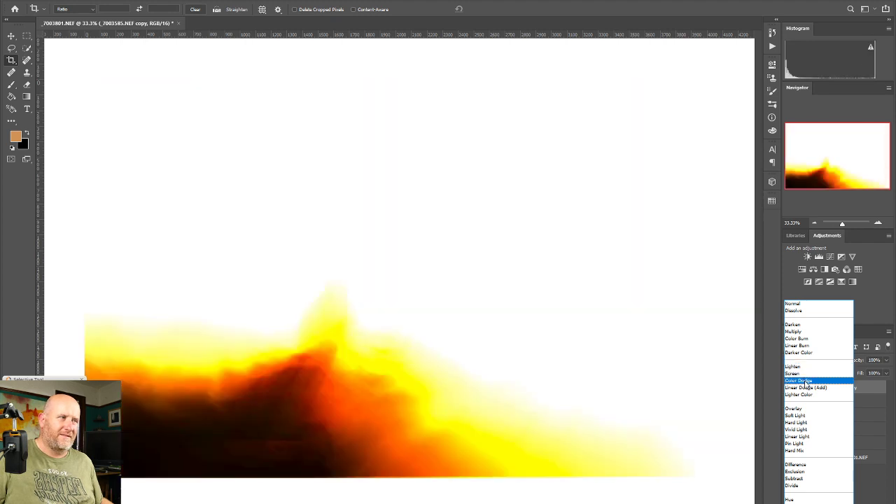
{"action": "left_click", "coordinate": [804, 374]}
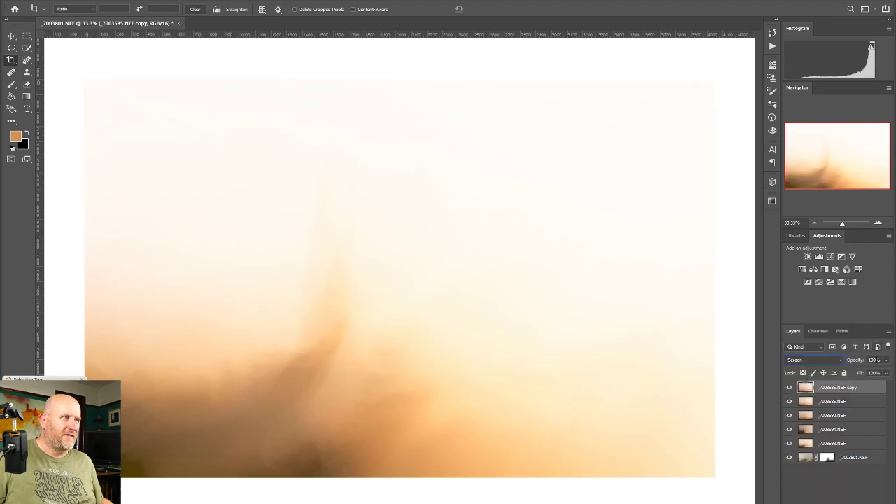
{"action": "left_click", "coordinate": [887, 360]}
{"action": "left_click_drag", "start_coordinate": [887, 371], "coordinate": [865, 376]}
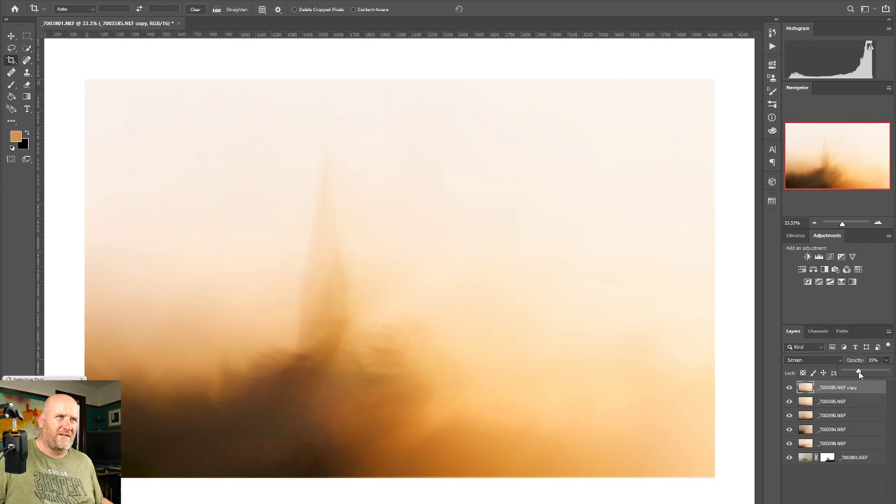
{"action": "left_click_drag", "start_coordinate": [858, 371], "coordinate": [857, 371]}
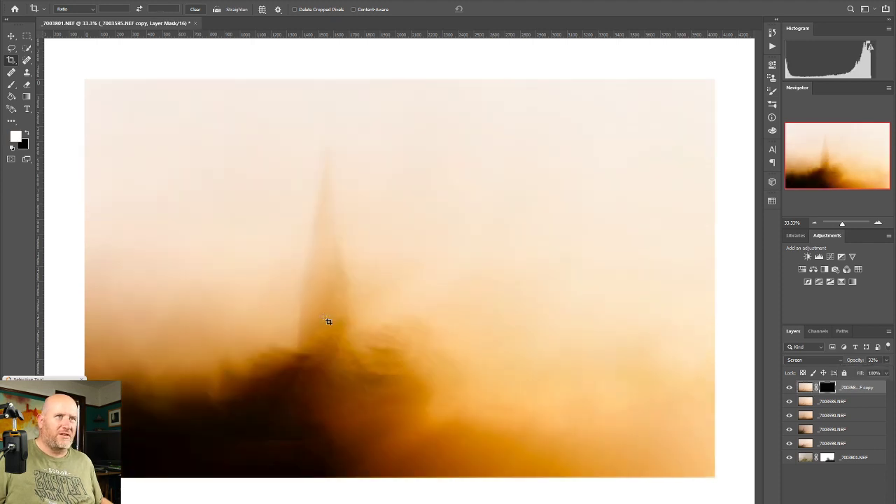
- Paint white on the duplicate's mask with a soft 900-pixel brush at 56% opacity to lighten the dark foreground left of and below the spire
{"action": "left_click", "coordinate": [12, 84]}
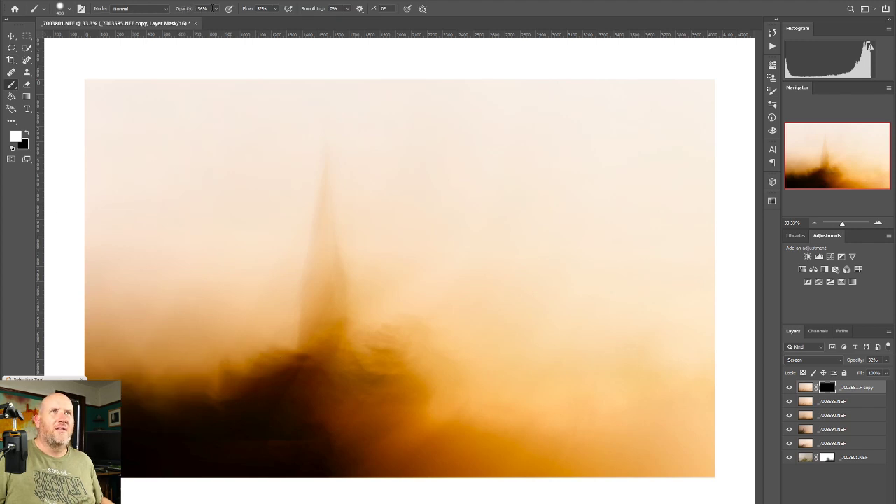
{"action": "key", "text": "bracketright"}
{"action": "key", "text": "bracketright"}
{"action": "key", "text": "bracketright"}
{"action": "key", "text": "bracketright"}
{"action": "key", "text": "bracketright"}
{"action": "key", "text": "bracketright"}
{"action": "mouse_move", "coordinate": [168, 382]}
{"action": "left_mouse_down"}
{"action": "mouse_move", "coordinate": [159, 415]}
{"action": "mouse_move", "coordinate": [122, 435]}
{"action": "mouse_move", "coordinate": [111, 431]}
{"action": "mouse_move", "coordinate": [137, 367]}
{"action": "mouse_move", "coordinate": [130, 304]}
{"action": "mouse_move", "coordinate": [127, 378]}
{"action": "mouse_move", "coordinate": [150, 382]}
{"action": "mouse_move", "coordinate": [194, 353]}
{"action": "mouse_move", "coordinate": [281, 485]}
{"action": "mouse_move", "coordinate": [267, 416]}
{"action": "mouse_move", "coordinate": [284, 477]}
{"action": "mouse_move", "coordinate": [205, 449]}
{"action": "mouse_move", "coordinate": [154, 395]}
{"action": "mouse_move", "coordinate": [141, 442]}
{"action": "mouse_move", "coordinate": [129, 420]}
{"action": "mouse_move", "coordinate": [146, 383]}
{"action": "mouse_move", "coordinate": [188, 393]}
{"action": "mouse_move", "coordinate": [232, 453]}
{"action": "mouse_move", "coordinate": [291, 473]}
{"action": "mouse_move", "coordinate": [243, 432]}
{"action": "mouse_move", "coordinate": [182, 453]}
{"action": "mouse_move", "coordinate": [123, 352]}
{"action": "mouse_move", "coordinate": [135, 409]}
{"action": "mouse_move", "coordinate": [203, 456]}
{"action": "mouse_move", "coordinate": [251, 414]}
{"action": "mouse_move", "coordinate": [355, 479]}
{"action": "mouse_move", "coordinate": [314, 408]}
{"action": "mouse_move", "coordinate": [233, 497]}
{"action": "mouse_move", "coordinate": [180, 434]}
{"action": "mouse_move", "coordinate": [280, 396]}
{"action": "mouse_move", "coordinate": [166, 413]}
{"action": "left_mouse_up"}
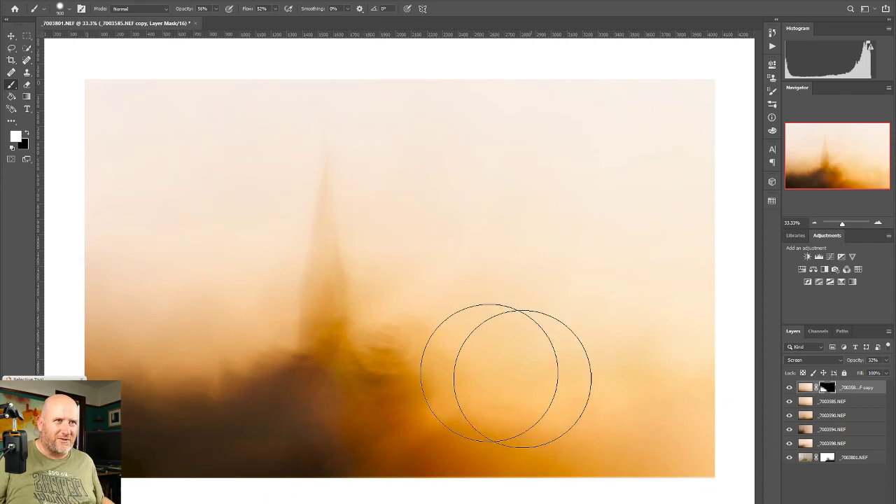
- Use the Eraser at 100% opacity on the _7003801.NEF layer's mask to refine the dark foreground along the bottom of the image
{"action": "left_click", "coordinate": [878, 223]}
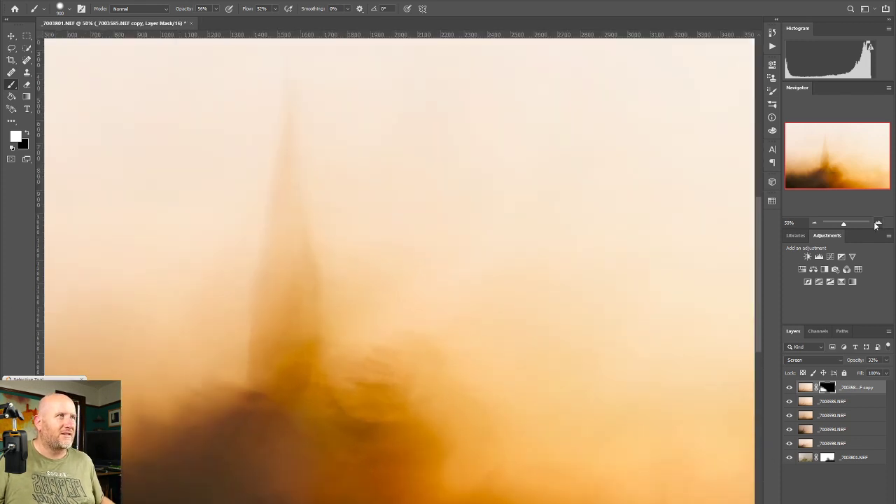
{"action": "left_click", "coordinate": [878, 223]}
{"action": "left_click_drag", "start_coordinate": [847, 158], "coordinate": [820, 170]}
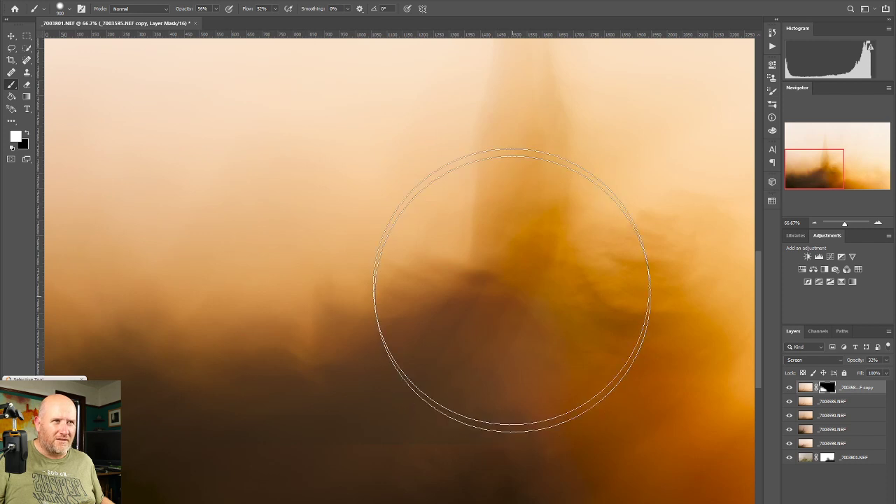
{"action": "scroll", "coordinate": [483, 282], "scroll_direction": "down", "scroll_amount": 2}
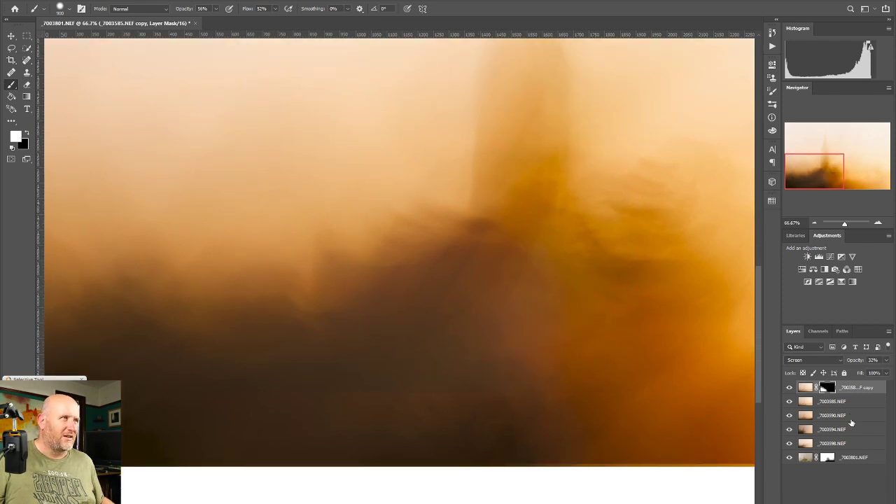
{"action": "left_click", "coordinate": [827, 458]}
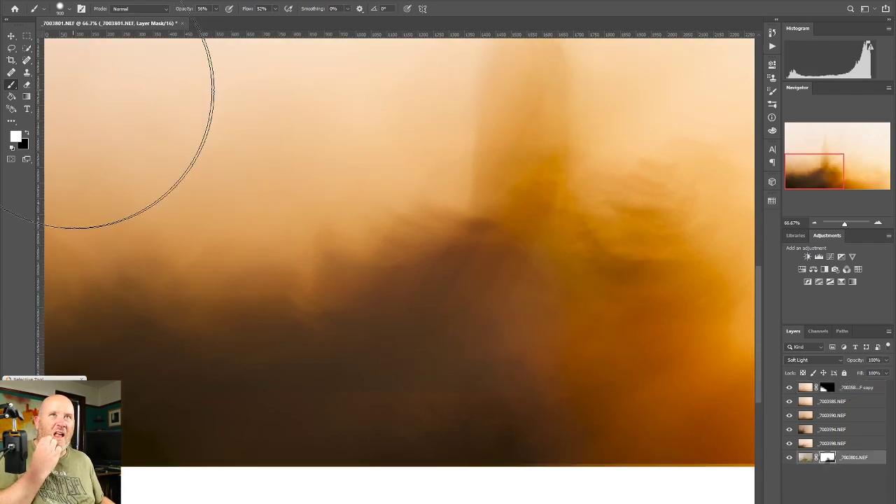
{"action": "left_click", "coordinate": [27, 87]}
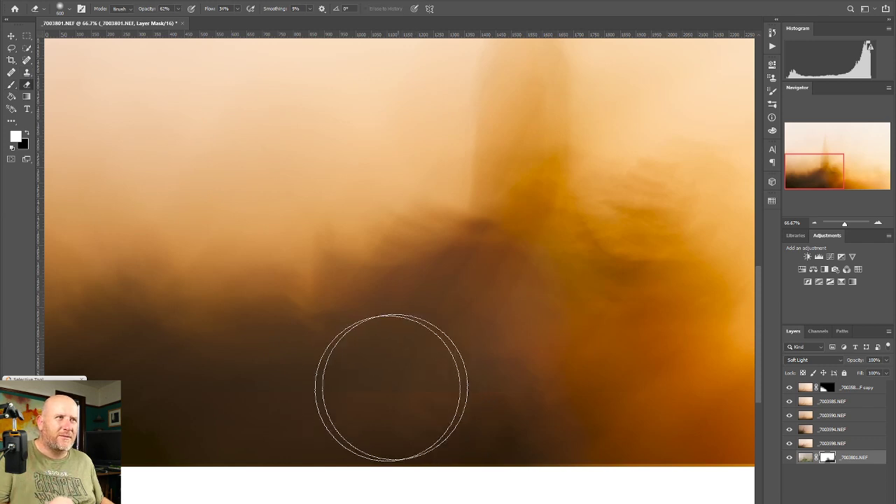
{"action": "left_click", "coordinate": [180, 10]}
{"action": "left_click_drag", "start_coordinate": [173, 20], "coordinate": [244, 27]}
{"action": "left_click", "coordinate": [246, 2]}
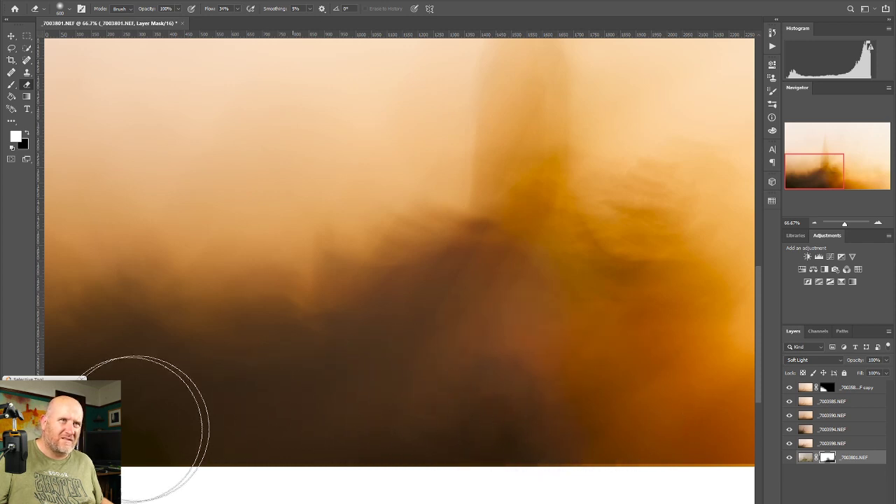
- Compare the whole image with and without the Screen-blended _7003585.NEF copy layer
{"action": "left_click", "coordinate": [815, 222]}
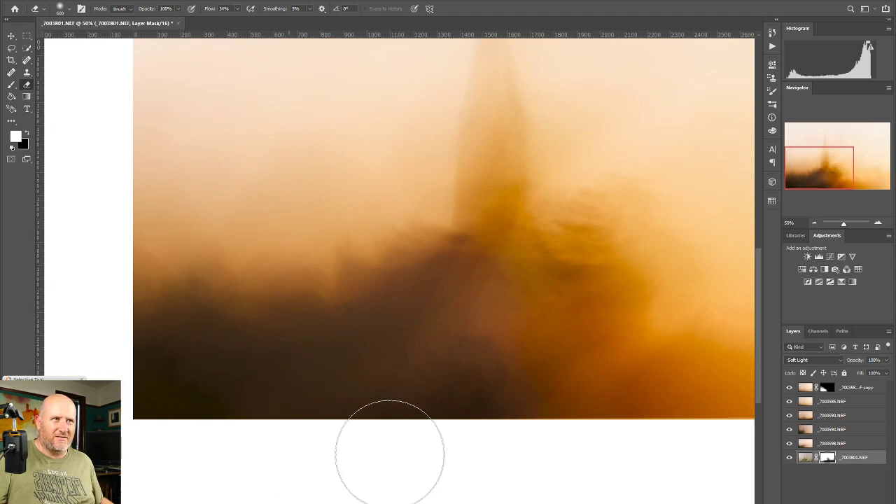
{"action": "left_click", "coordinate": [815, 224]}
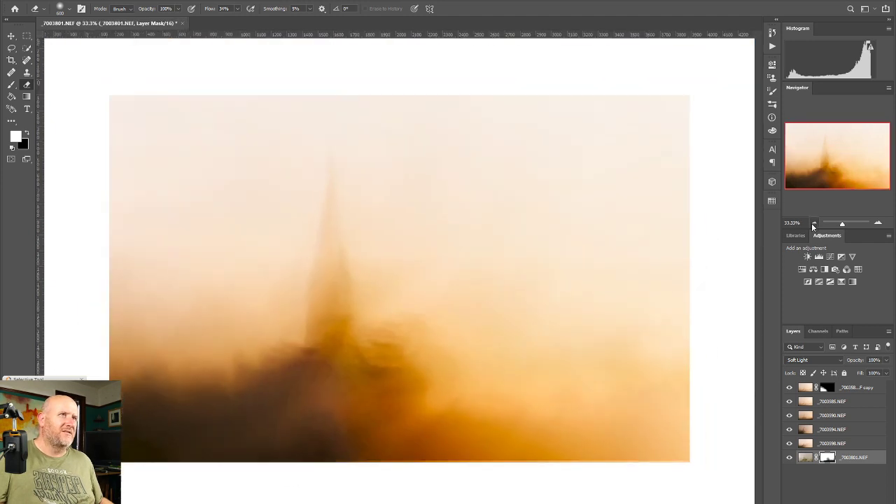
{"action": "left_click", "coordinate": [815, 224]}
{"action": "left_click", "coordinate": [815, 223]}
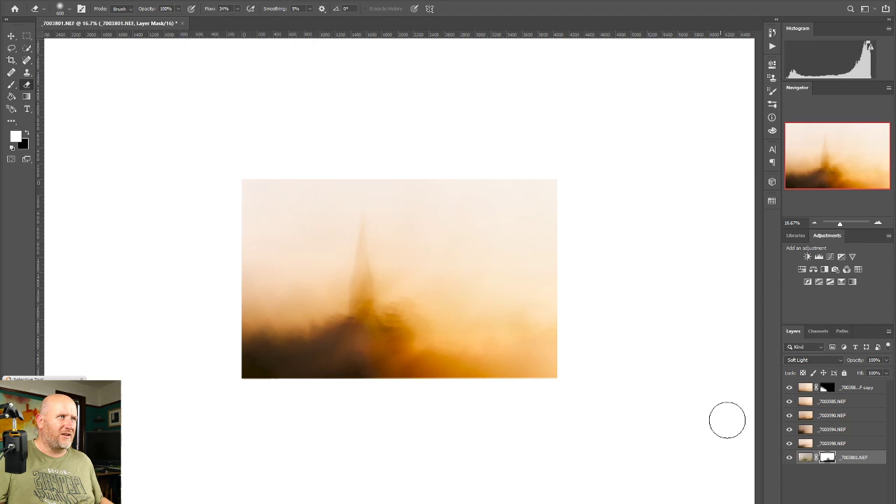
{"action": "left_click", "coordinate": [790, 388]}
{"action": "left_click", "coordinate": [791, 389]}
{"action": "left_click", "coordinate": [792, 388]}
{"action": "left_click", "coordinate": [791, 388]}
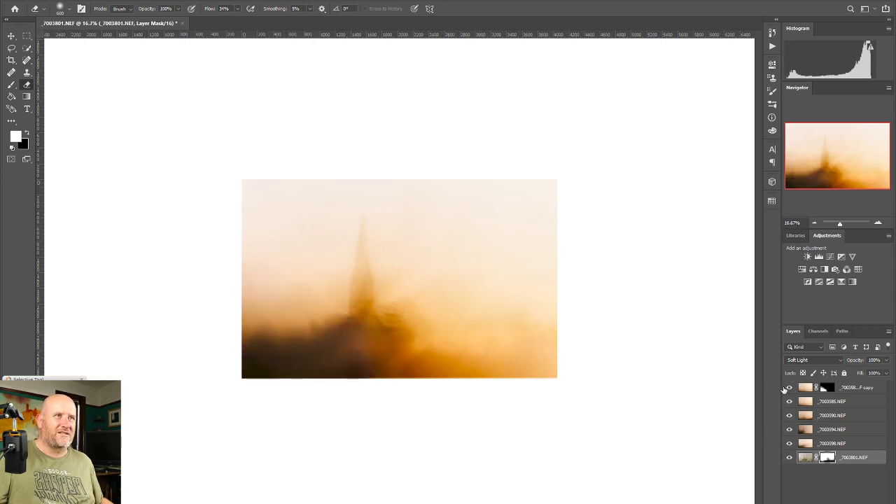
- Add a Hue/Saturation adjustment above the _7003585.NEF copy layer with Hue -1, Saturation +3 and Lightness +11
{"action": "left_click", "coordinate": [878, 224]}
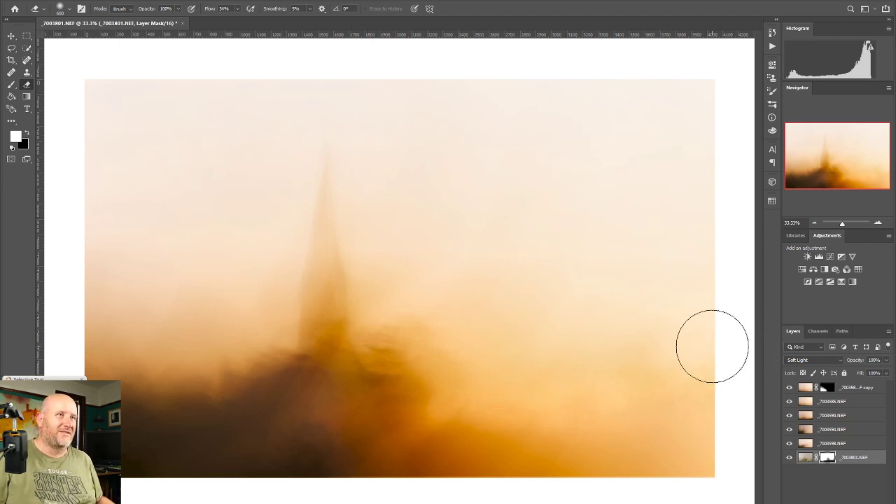
{"action": "left_click", "coordinate": [805, 387]}
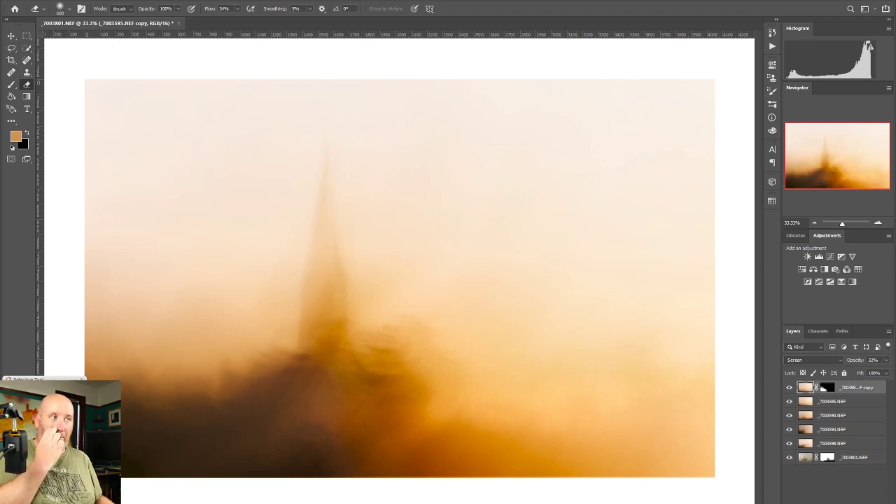
{"action": "left_click", "coordinate": [802, 269]}
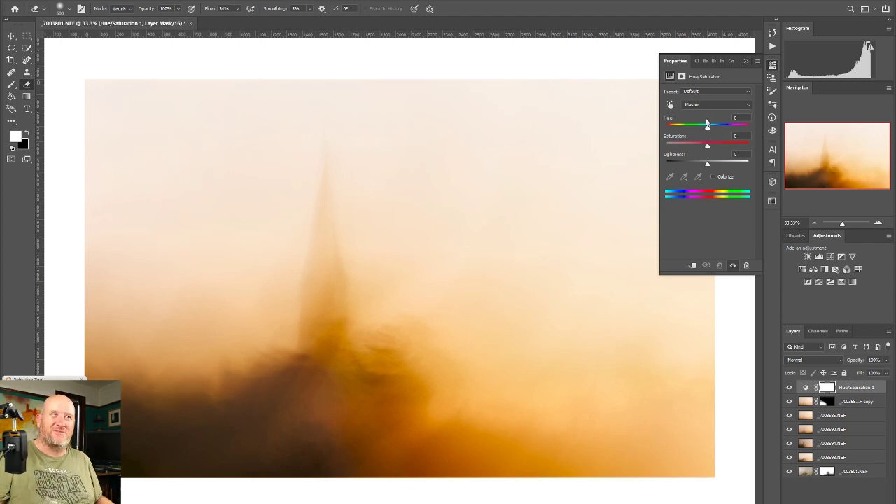
{"action": "left_click_drag", "start_coordinate": [708, 129], "coordinate": [713, 131]}
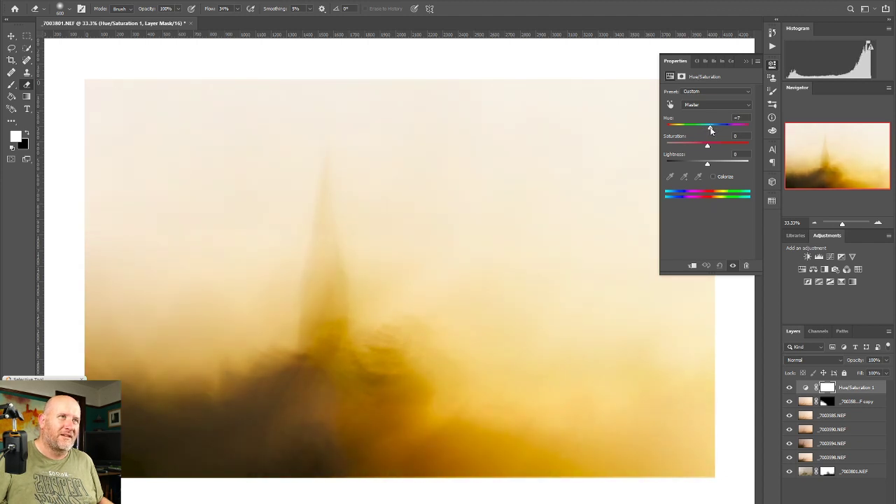
{"action": "left_click_drag", "start_coordinate": [706, 127], "coordinate": [713, 165]}
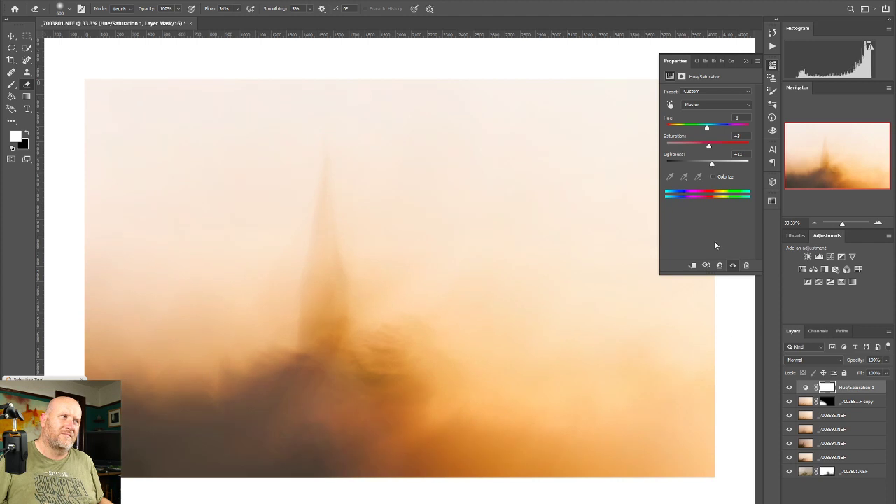
- Check the _7003585.NEF copy layer's contribution and set the Hue/Saturation adjustment's Lightness to +7
{"action": "left_click", "coordinate": [789, 402]}
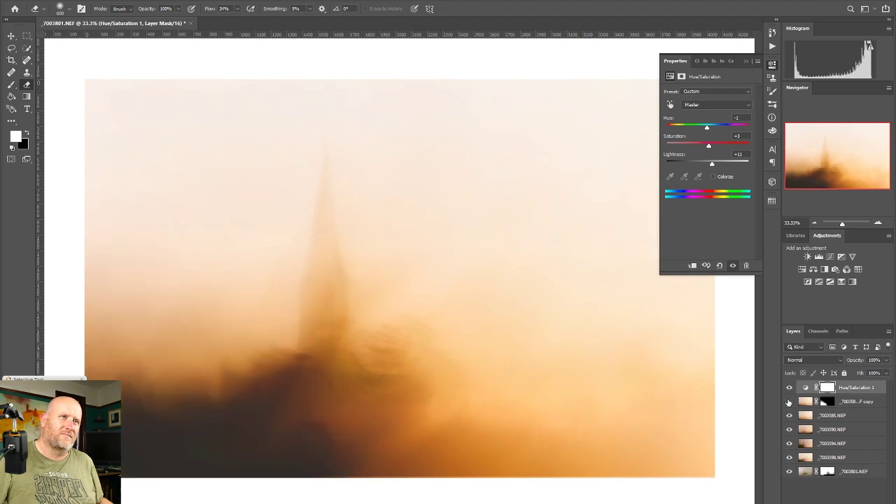
{"action": "left_click", "coordinate": [789, 401]}
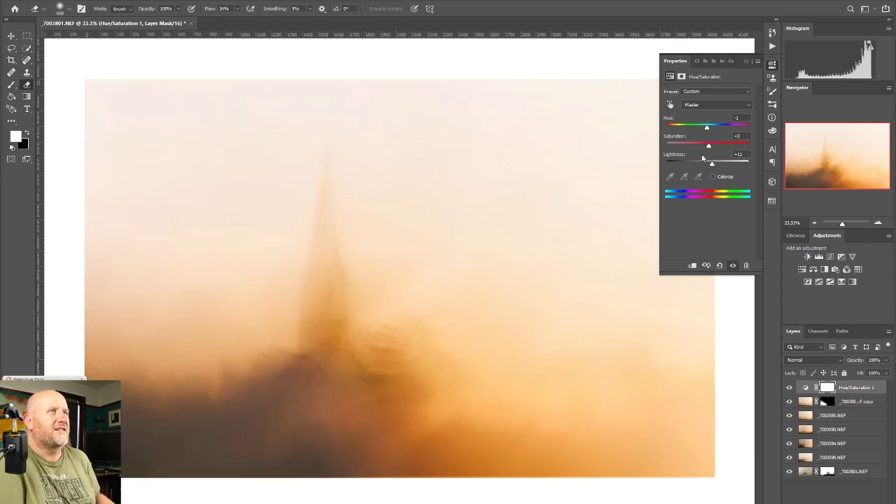
{"action": "left_click_drag", "start_coordinate": [713, 166], "coordinate": [710, 166]}
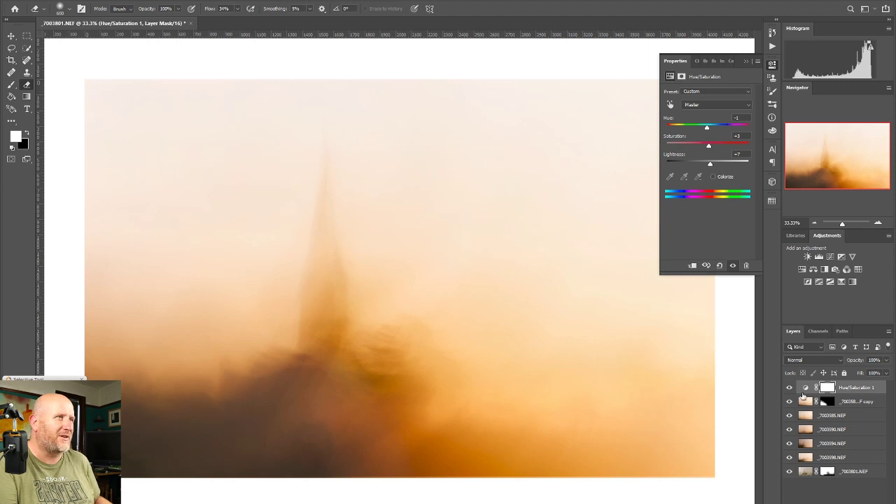
- Compare the foreground with and without the _7003585.NEF copy layer and set that layer's opacity to 15%
{"action": "left_click", "coordinate": [790, 401]}
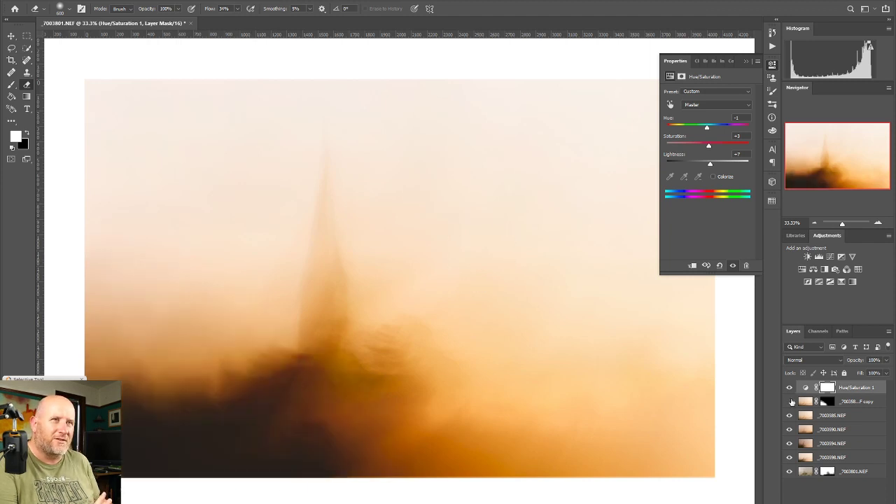
{"action": "left_click", "coordinate": [790, 403]}
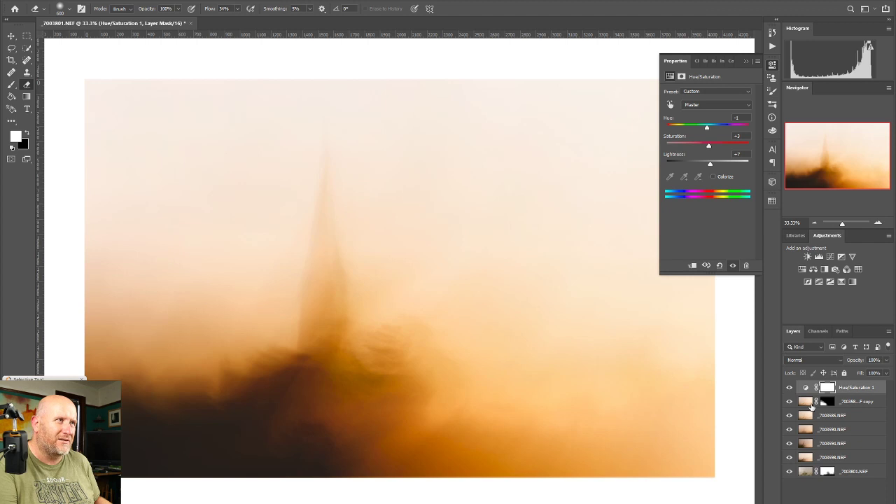
{"action": "left_click", "coordinate": [873, 402]}
{"action": "left_click", "coordinate": [886, 360]}
{"action": "left_click_drag", "start_coordinate": [887, 369], "coordinate": [849, 372]}
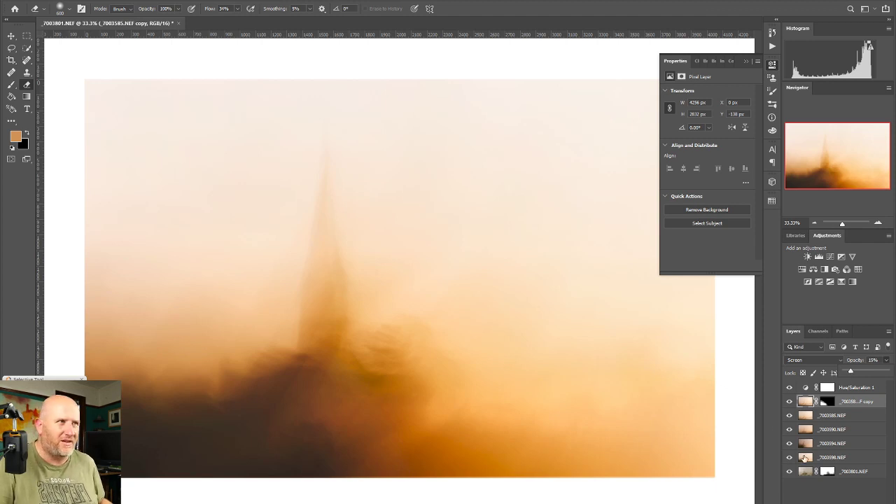
- Compare the whole image with and without the Hue/Saturation adjustment
{"action": "left_click", "coordinate": [789, 389]}
{"action": "left_click", "coordinate": [789, 389]}
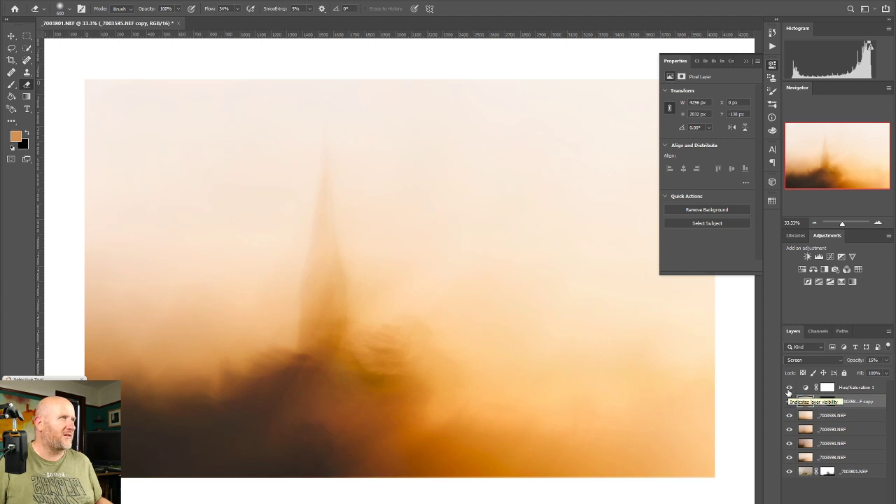
{"action": "left_click", "coordinate": [815, 222]}
{"action": "left_click", "coordinate": [815, 222]}
{"action": "left_click", "coordinate": [790, 389]}
{"action": "left_click", "coordinate": [789, 388]}
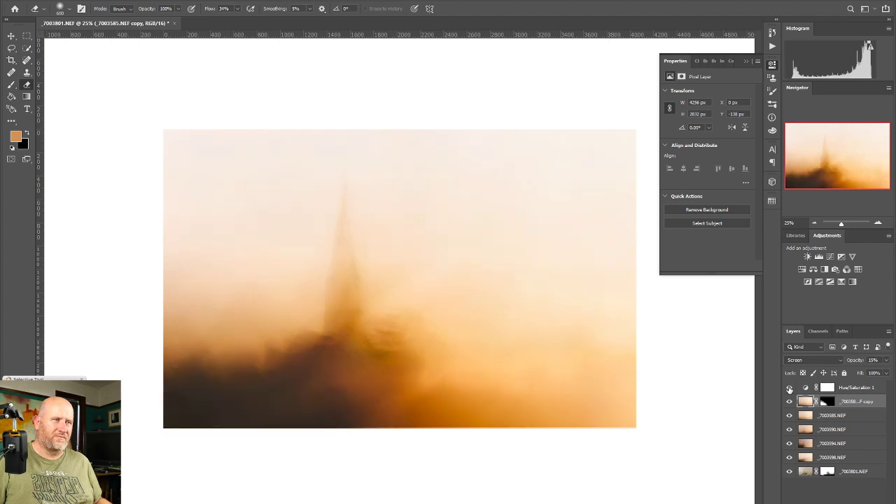
- Open the image in Analog Efex Pro 2 and try the imported Abbey on Fire preset, previewed across the full frame
{"action": "left_click", "coordinate": [852, 387]}
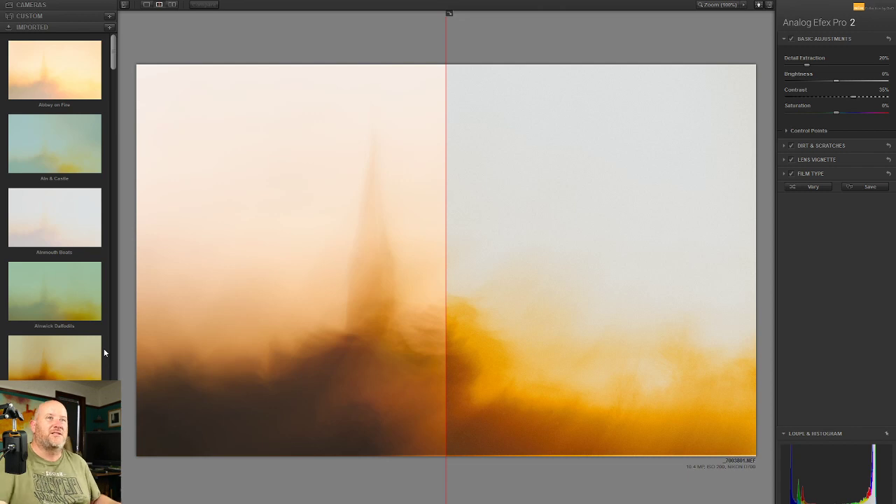
{"action": "left_click_drag", "start_coordinate": [446, 378], "coordinate": [726, 386]}
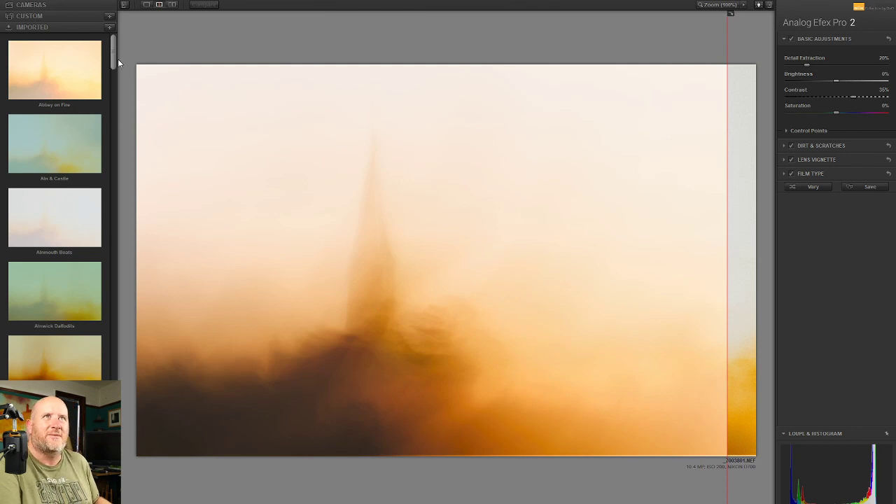
{"action": "left_click", "coordinate": [76, 68]}
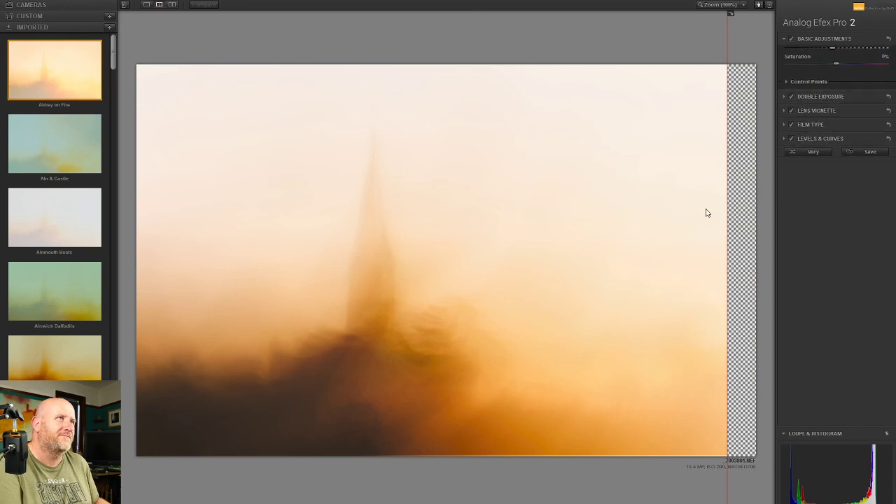
{"action": "left_click_drag", "start_coordinate": [724, 209], "coordinate": [140, 195]}
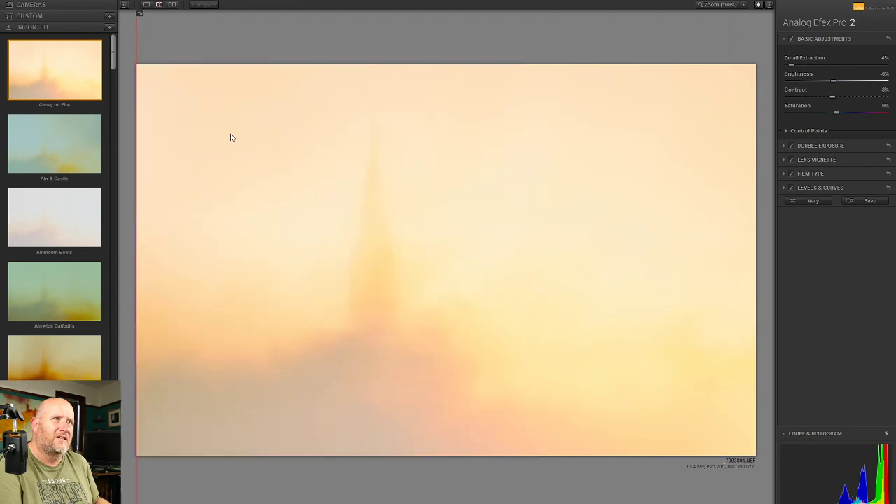
- Apply the imported Bamburgh Side View preset and open its Double Exposure settings
{"action": "left_click_drag", "start_coordinate": [116, 63], "coordinate": [115, 86]}
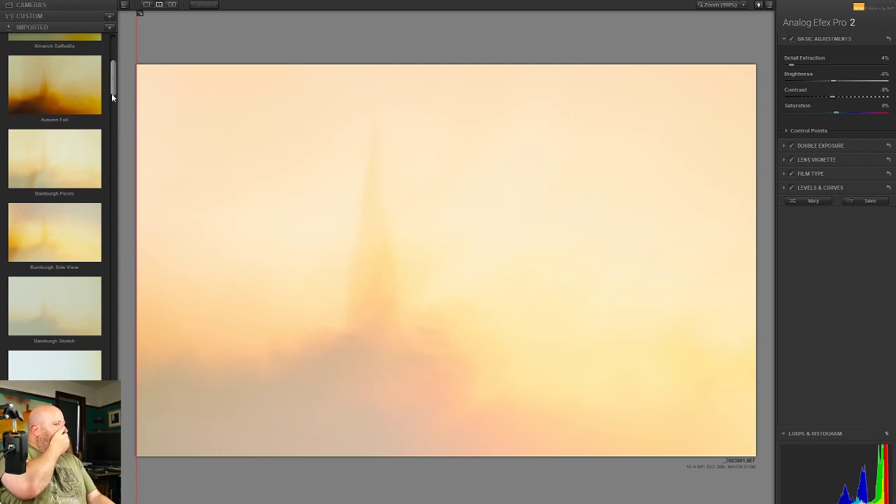
{"action": "left_click", "coordinate": [42, 246]}
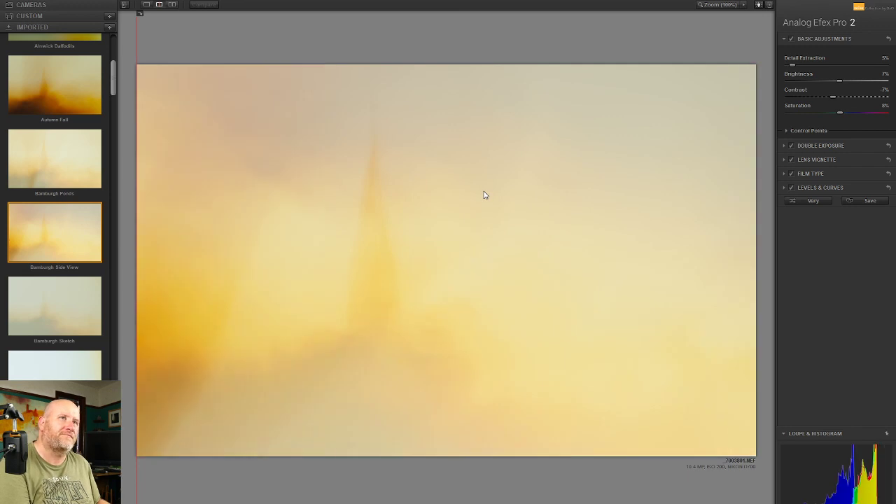
{"action": "left_click", "coordinate": [823, 145]}
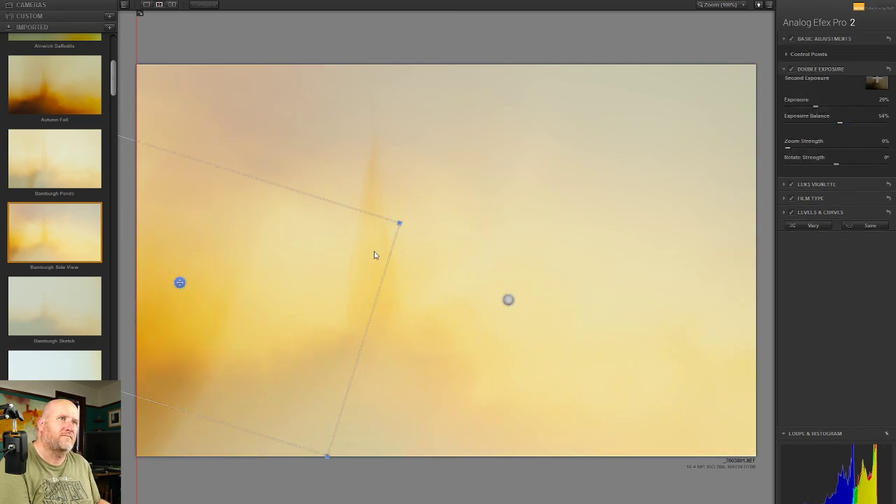
- Reposition and rotate the second exposure over the spire, scale it to 400%, and set the Exposure Balance to 47%
{"action": "left_click_drag", "start_coordinate": [181, 283], "coordinate": [224, 341]}
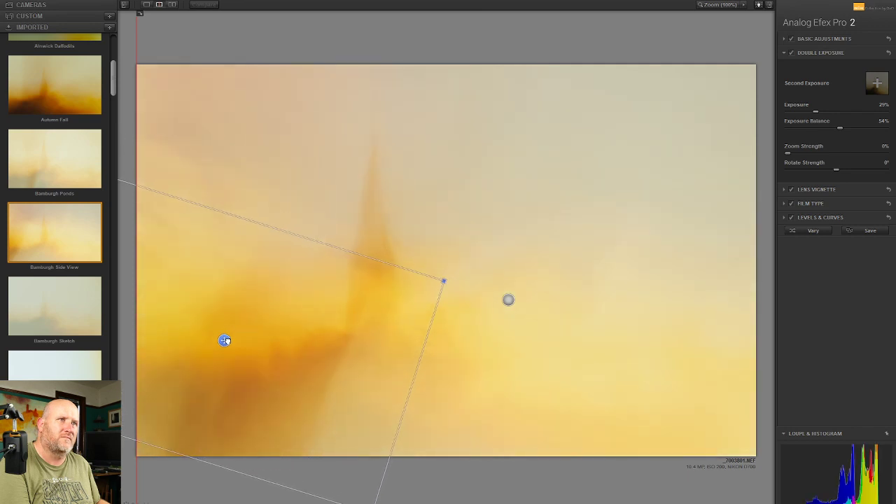
{"action": "left_click_drag", "start_coordinate": [444, 281], "coordinate": [606, 284]}
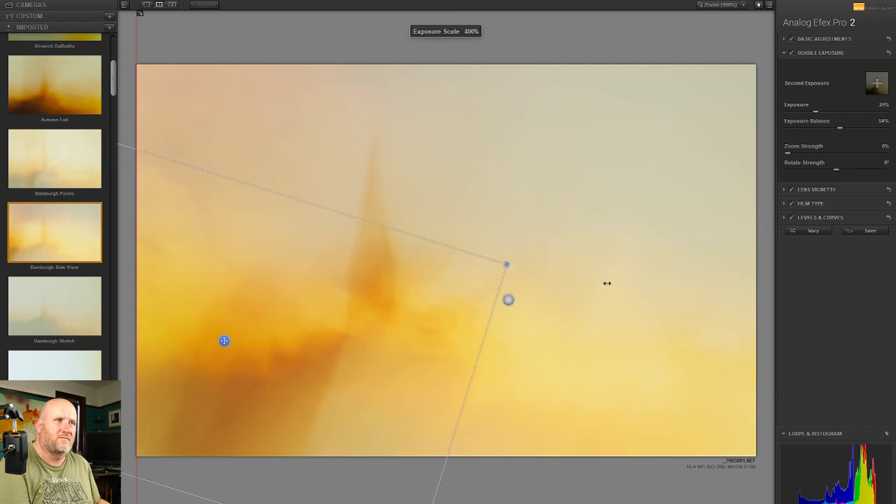
{"action": "left_click_drag", "start_coordinate": [554, 264], "coordinate": [554, 196]}
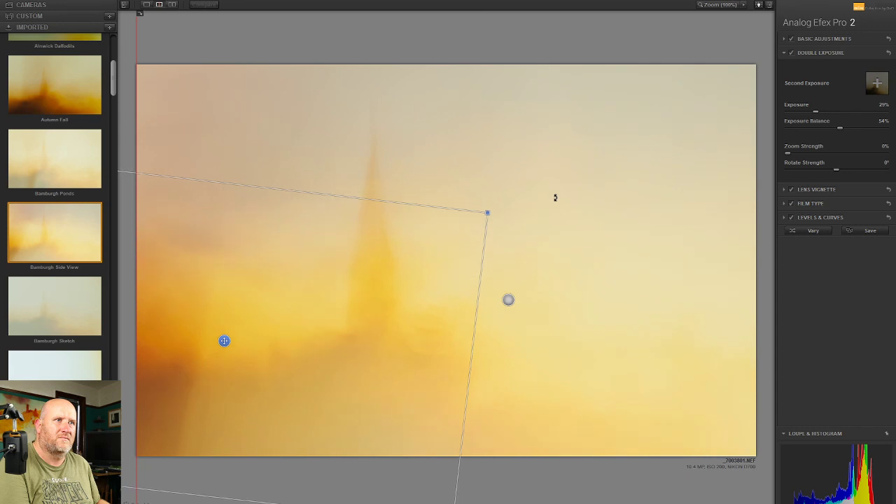
{"action": "left_click_drag", "start_coordinate": [224, 341], "coordinate": [186, 342]}
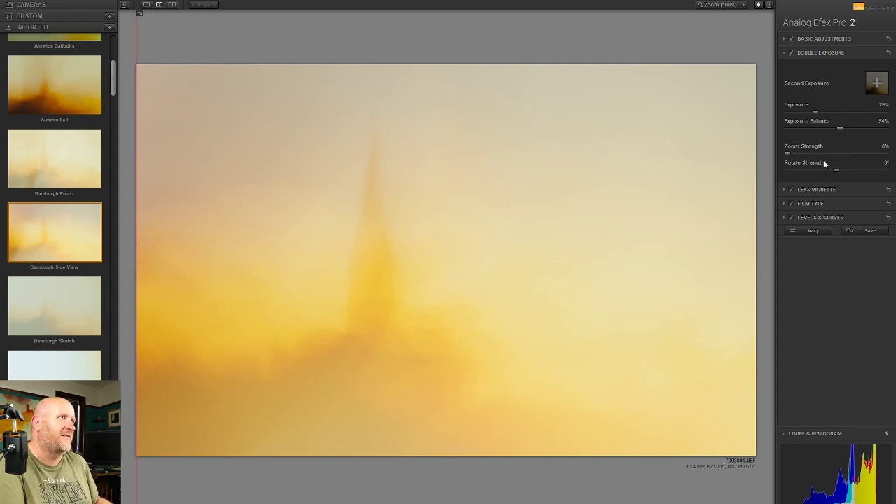
{"action": "mouse_move", "coordinate": [841, 129]}
{"action": "left_mouse_down"}
{"action": "mouse_move", "coordinate": [824, 134]}
{"action": "mouse_move", "coordinate": [834, 134]}
{"action": "left_mouse_up"}
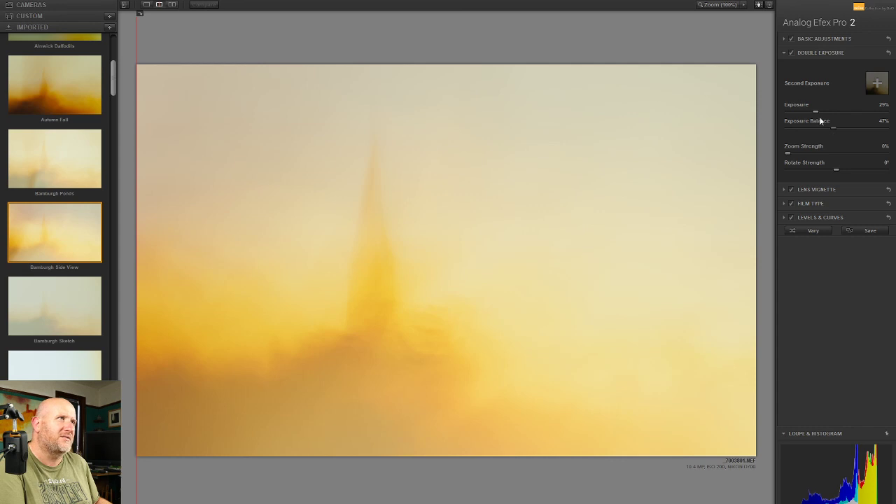
- Set the double exposure's Exposure to 40% and its Exposure Balance to 50%
{"action": "double_click", "coordinate": [816, 111]}
{"action": "left_click", "coordinate": [817, 110]}
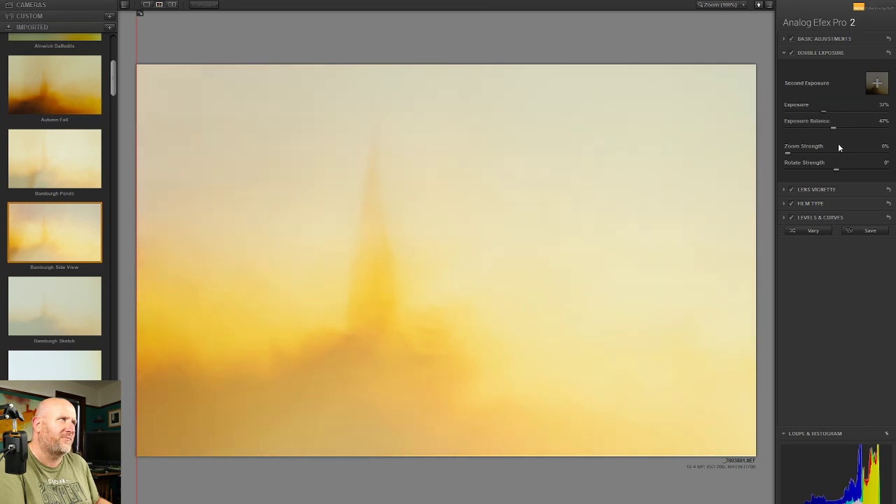
{"action": "double_click", "coordinate": [834, 128]}
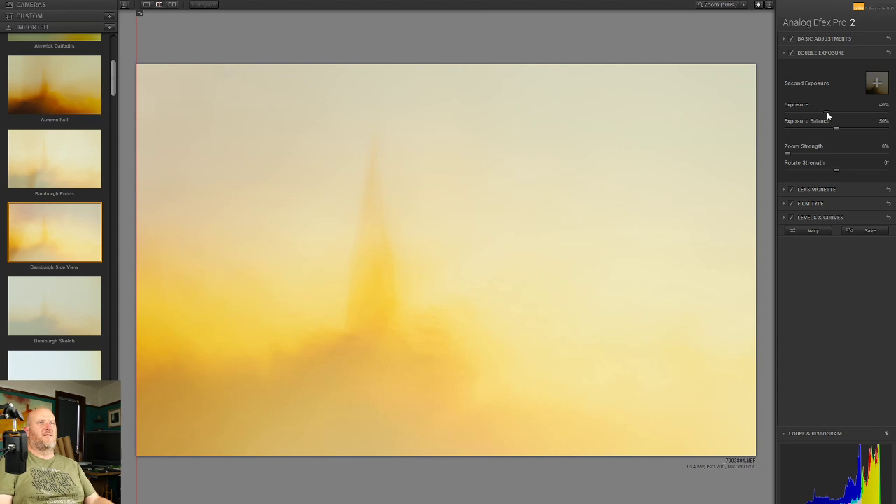
- Compare the image with and without the Lens Vignette effect
{"action": "left_click", "coordinate": [792, 189]}
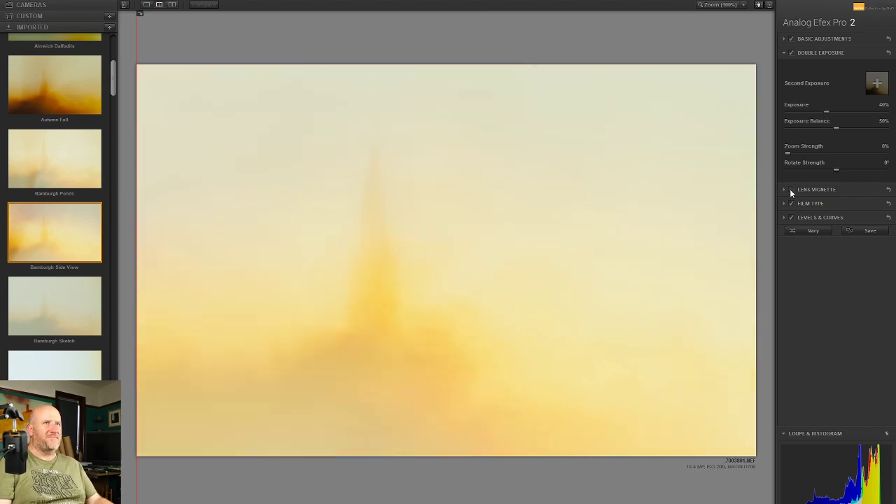
{"action": "left_click", "coordinate": [790, 190]}
{"action": "left_click", "coordinate": [791, 190]}
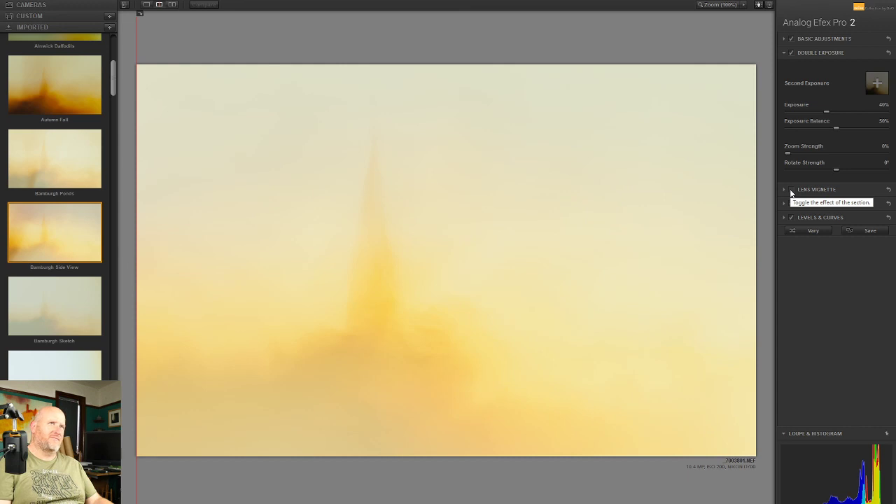
{"action": "left_click", "coordinate": [791, 190]}
- Open the Lens Vignette settings and move the vignette centre to the image's lower edge, well right of the spire
{"action": "left_click", "coordinate": [808, 189]}
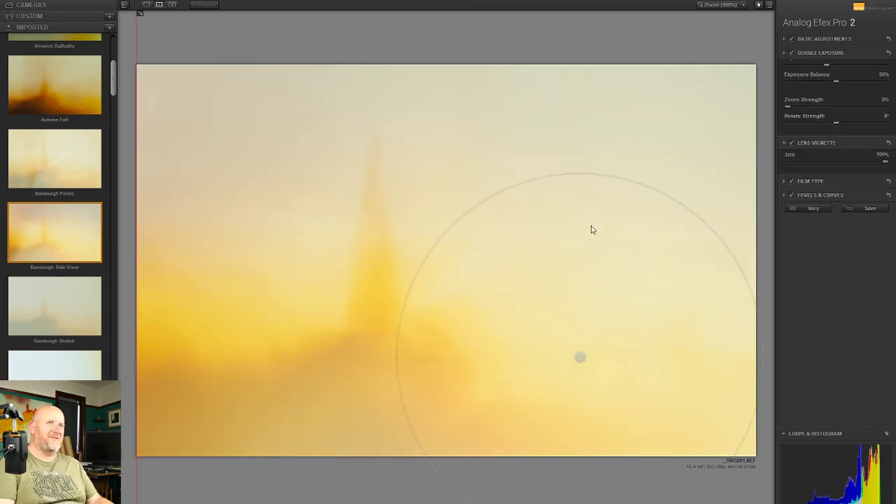
{"action": "left_click_drag", "start_coordinate": [581, 357], "coordinate": [226, 261]}
{"action": "left_click_drag", "start_coordinate": [215, 329], "coordinate": [605, 457]}
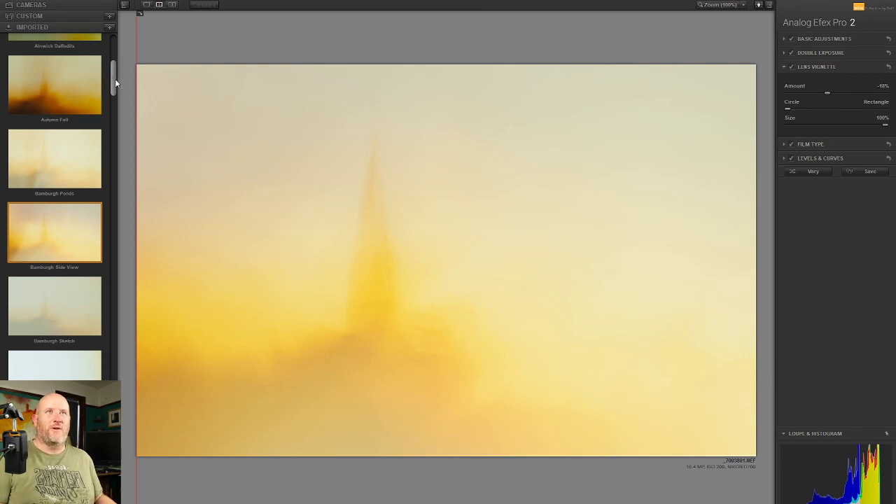
{"action": "scroll", "coordinate": [114, 84], "scroll_direction": "down", "scroll_amount": 2}
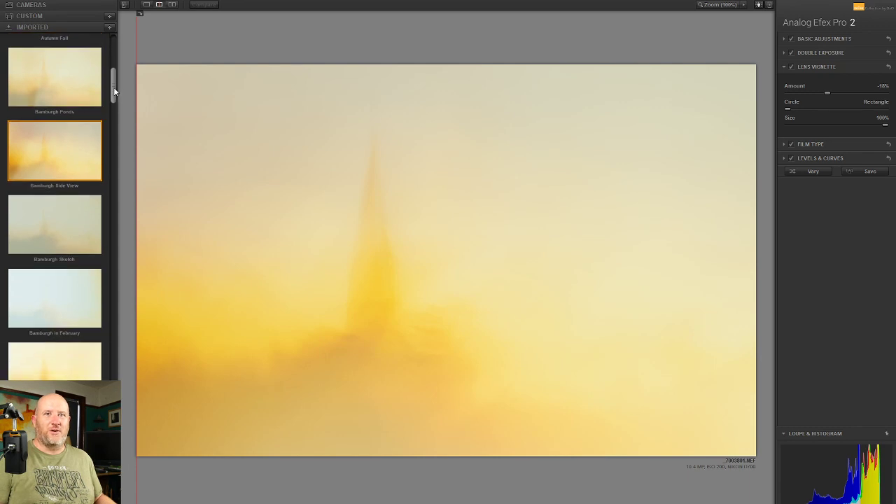
{"action": "left_click_drag", "start_coordinate": [113, 87], "coordinate": [121, 99]}
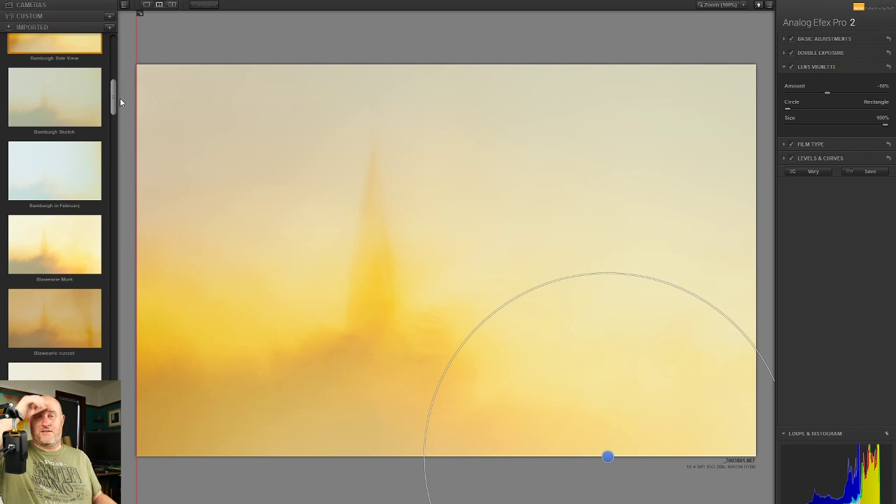
{"action": "left_click_drag", "start_coordinate": [112, 104], "coordinate": [120, 90]}
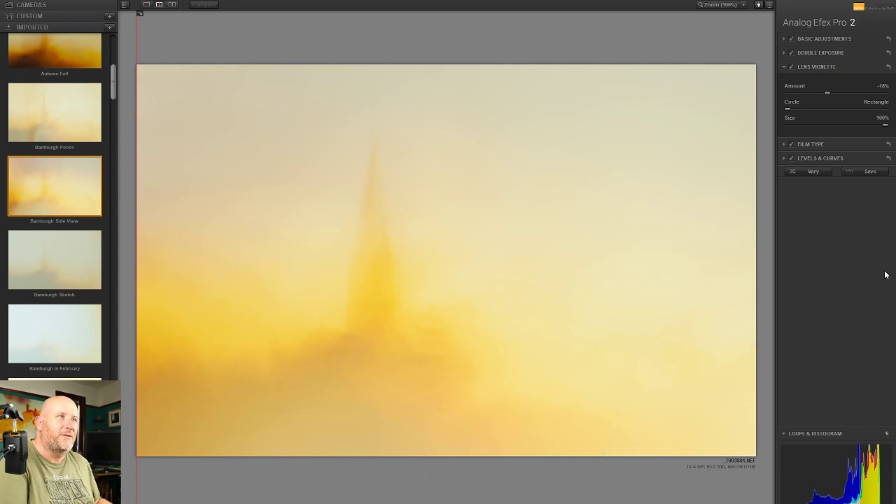
- Compare the image with and without the Film Type effect and open its settings
{"action": "left_click", "coordinate": [790, 144]}
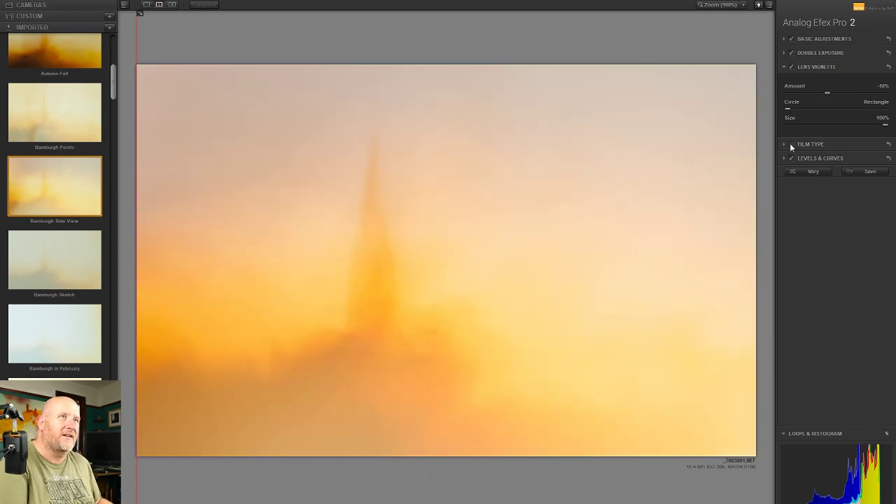
{"action": "left_click", "coordinate": [790, 143]}
{"action": "left_click", "coordinate": [791, 143]}
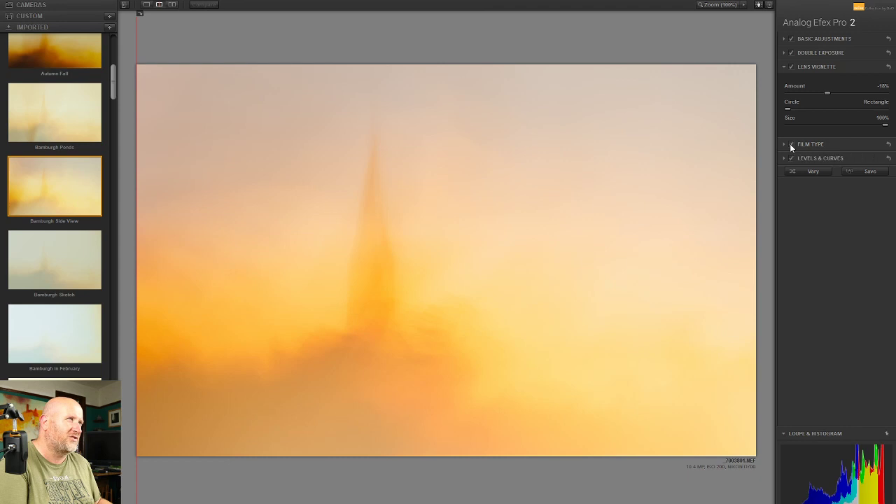
{"action": "left_click", "coordinate": [790, 143]}
{"action": "left_click", "coordinate": [832, 145]}
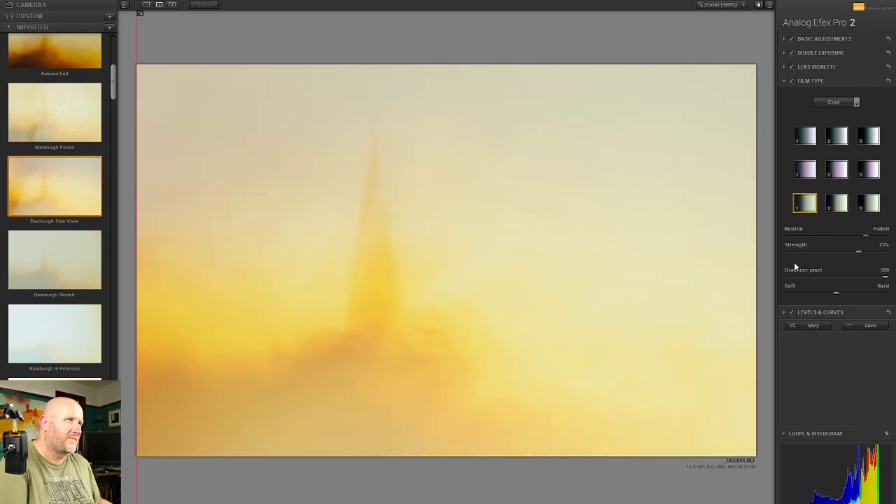
- Compare the image with and without the Levels & Curves effect, and check the result against the original with the split preview
{"action": "left_click", "coordinate": [792, 313]}
{"action": "left_click", "coordinate": [792, 312]}
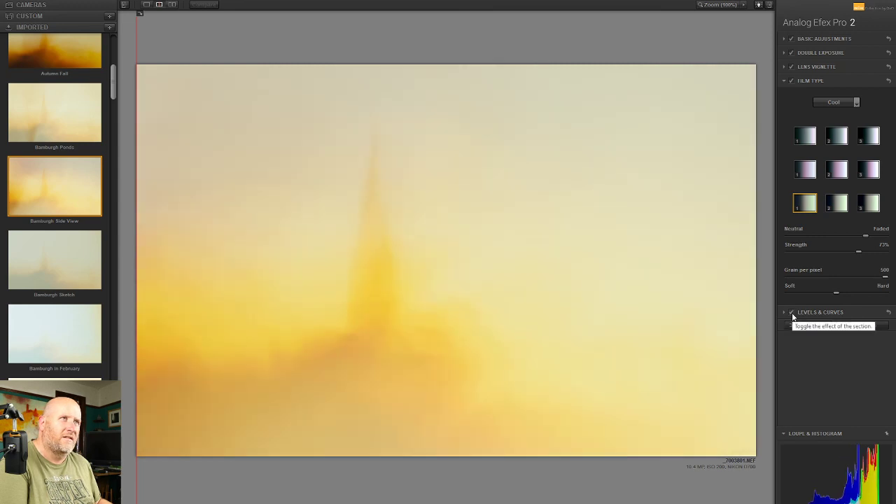
{"action": "left_click", "coordinate": [792, 313]}
{"action": "left_click", "coordinate": [792, 312]}
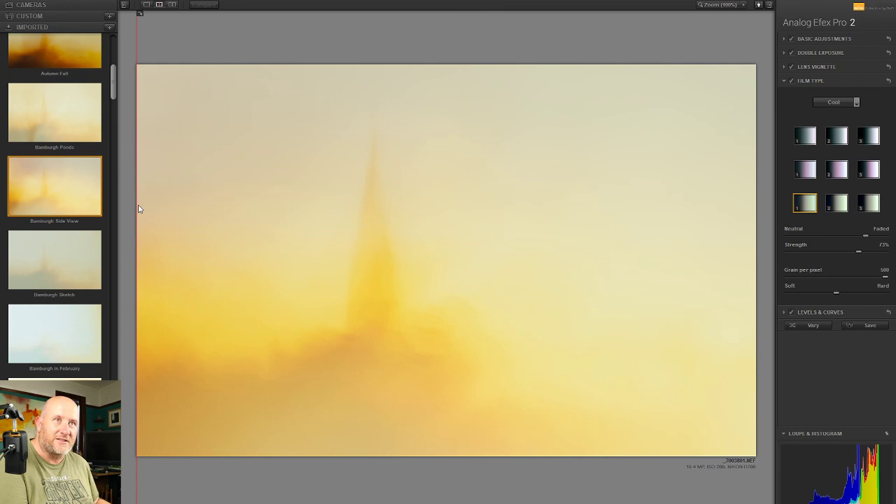
{"action": "left_click_drag", "start_coordinate": [138, 204], "coordinate": [137, 315]}
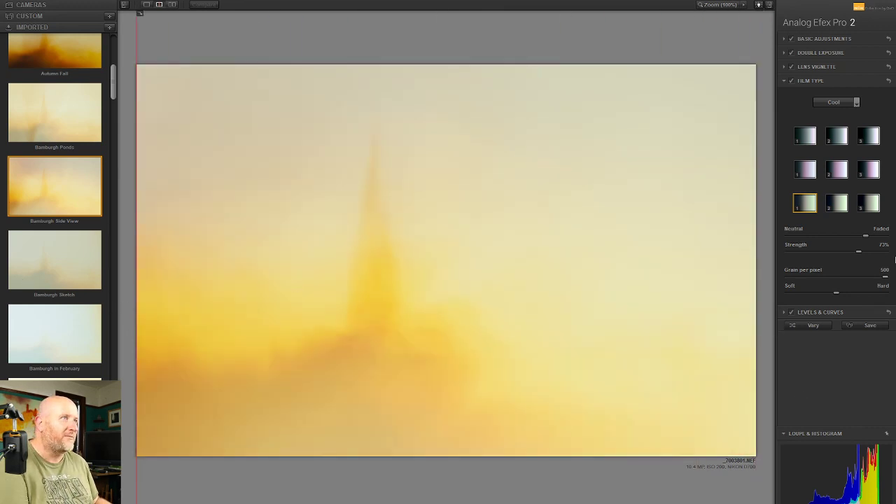
- Check the effect of the Basic Adjustments on the image and set their Contrast to 4%
{"action": "left_click", "coordinate": [824, 69]}
{"action": "left_click", "coordinate": [805, 52]}
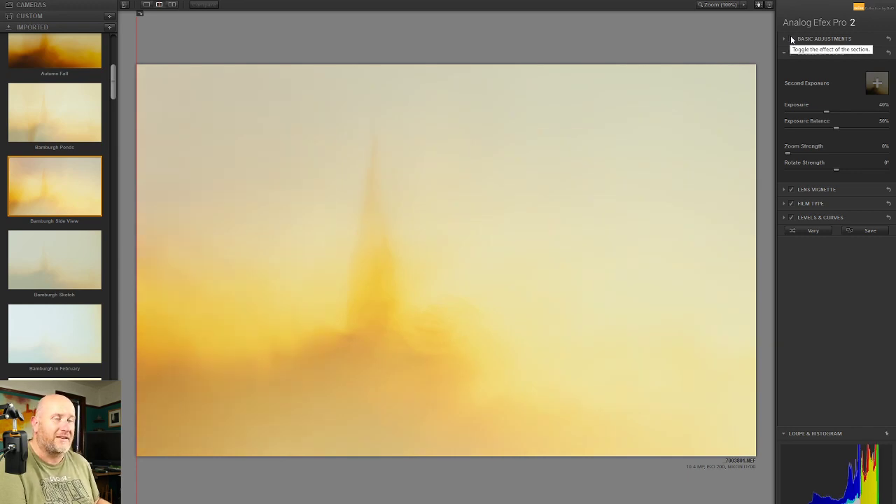
{"action": "left_click", "coordinate": [791, 38]}
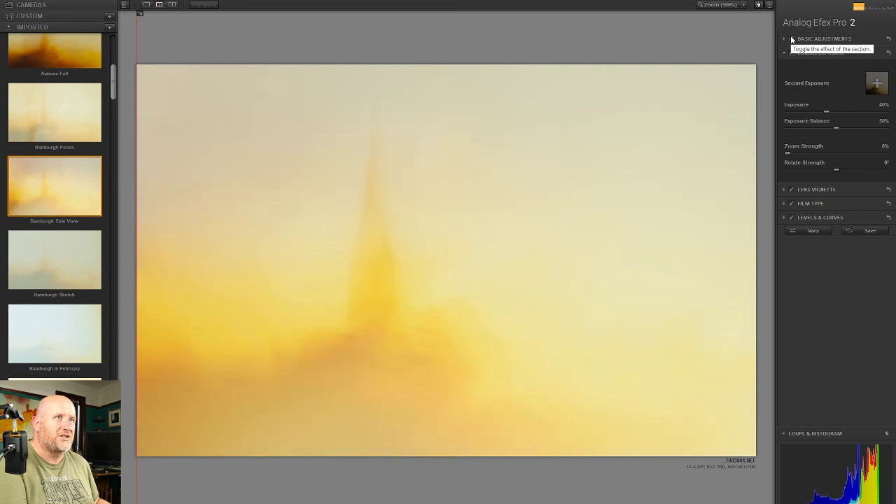
{"action": "left_click", "coordinate": [823, 39]}
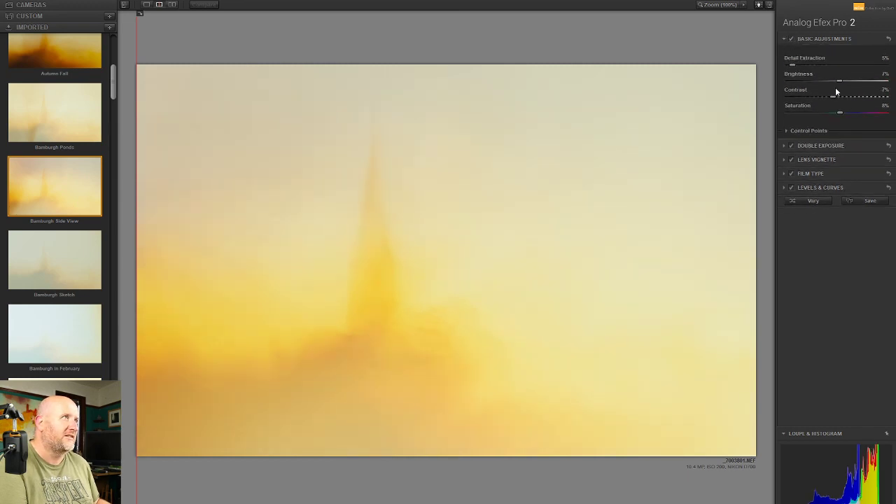
{"action": "left_click_drag", "start_coordinate": [834, 98], "coordinate": [851, 99]}
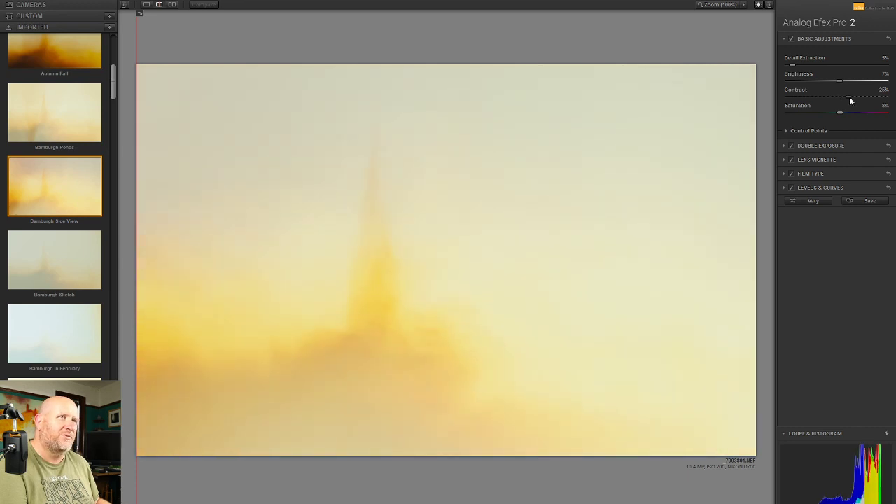
{"action": "left_click_drag", "start_coordinate": [841, 101], "coordinate": [840, 101]}
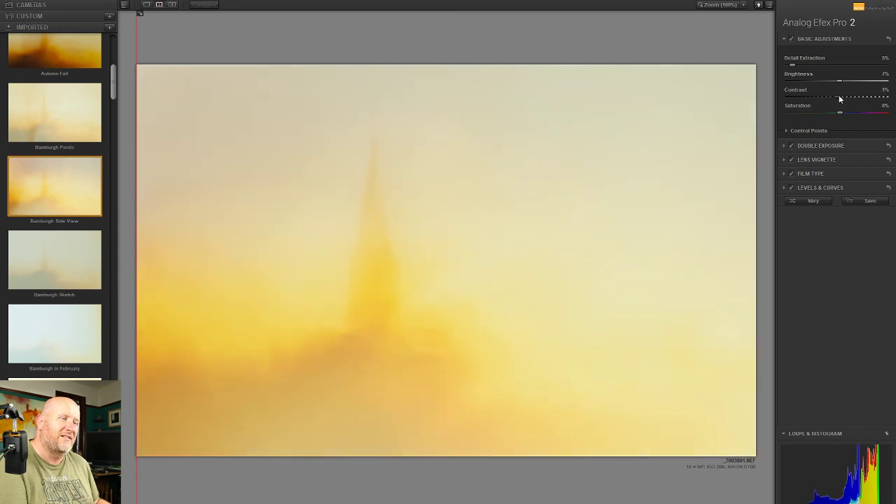
{"action": "left_click_drag", "start_coordinate": [837, 96], "coordinate": [835, 95]}
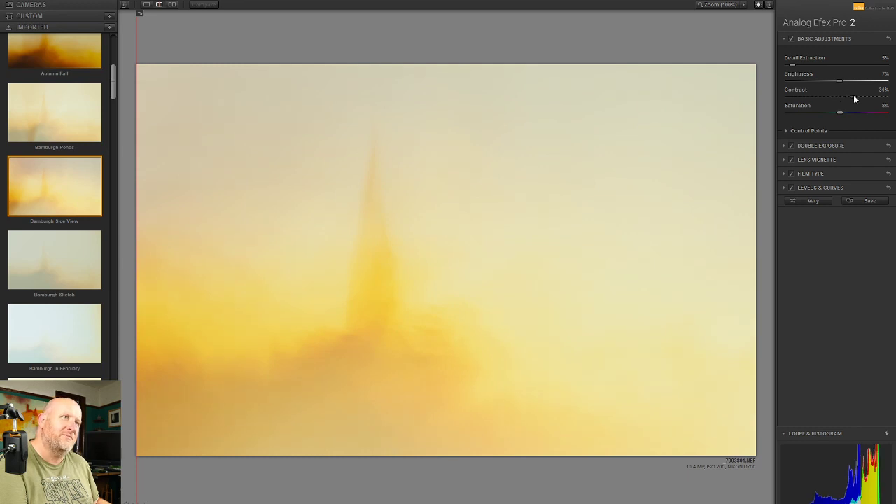
{"action": "left_click_drag", "start_coordinate": [851, 96], "coordinate": [842, 95]}
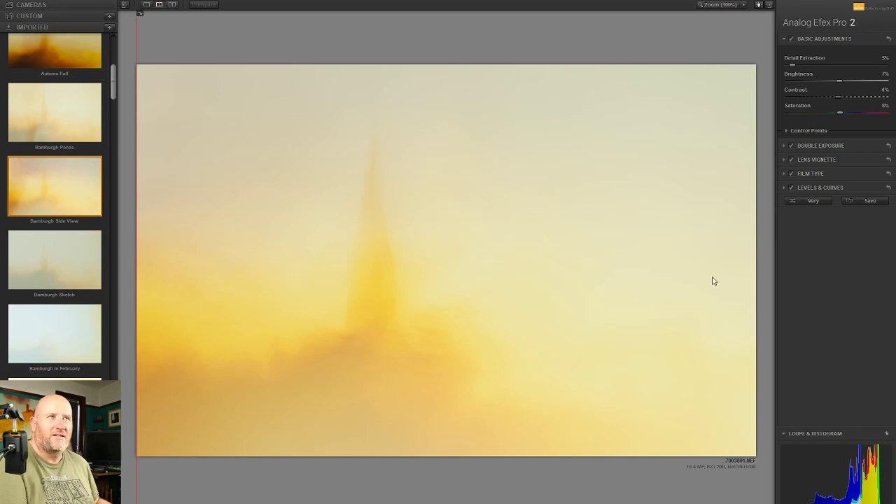
- Compare the filtered result with the original across the frame and apply the filter to the Photoshop image
{"action": "left_click_drag", "start_coordinate": [135, 33], "coordinate": [6, 66]}
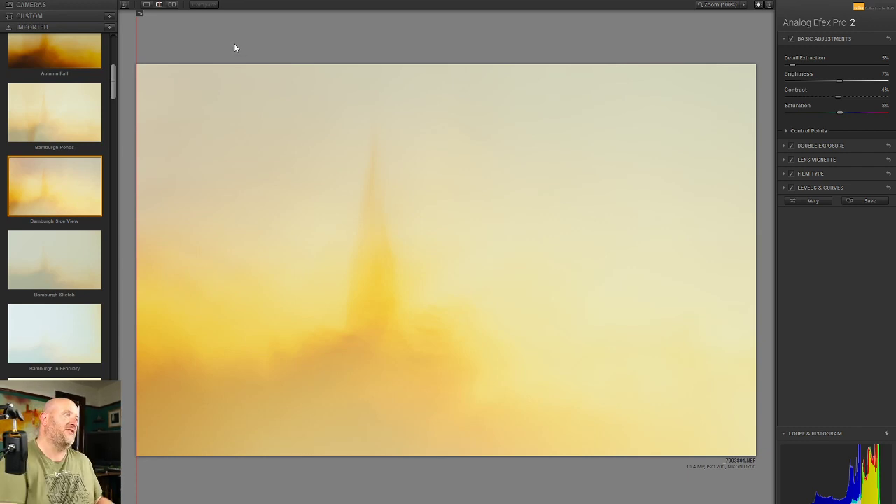
{"action": "left_click_drag", "start_coordinate": [136, 41], "coordinate": [121, 30]}
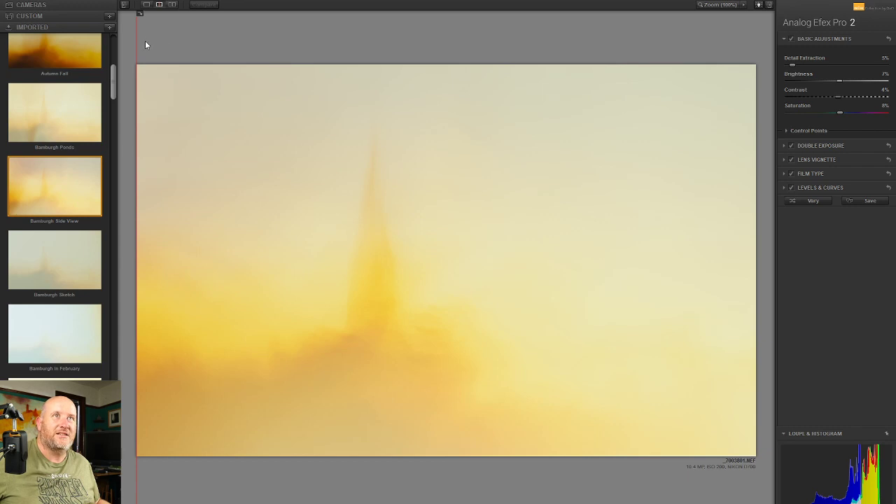
{"action": "left_click_drag", "start_coordinate": [137, 37], "coordinate": [139, 18]}
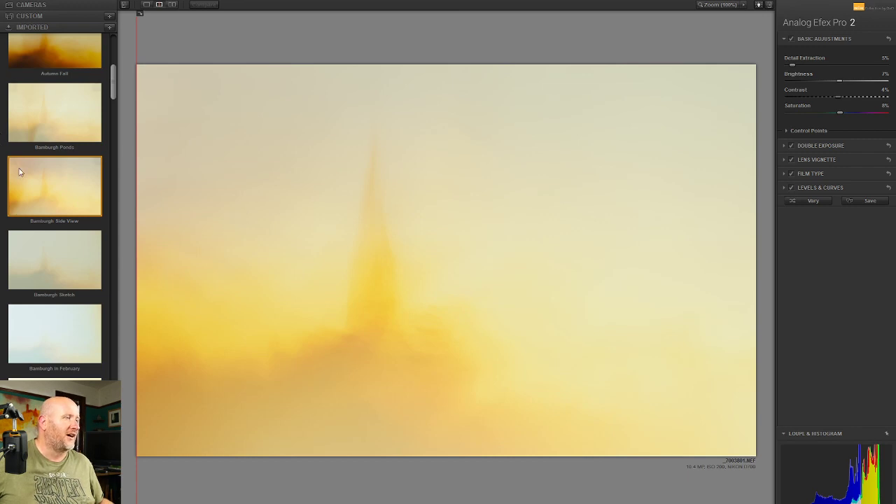
{"action": "mouse_move", "coordinate": [113, 88]}
{"action": "left_mouse_down"}
{"action": "mouse_move", "coordinate": [118, 60]}
{"action": "mouse_move", "coordinate": [116, 131]}
{"action": "mouse_move", "coordinate": [129, 203]}
{"action": "mouse_move", "coordinate": [120, 202]}
{"action": "mouse_move", "coordinate": [117, 216]}
{"action": "left_mouse_up"}
{"action": "mouse_move", "coordinate": [117, 227]}
{"action": "left_mouse_down"}
{"action": "mouse_move", "coordinate": [126, 405]}
{"action": "mouse_move", "coordinate": [124, 250]}
{"action": "left_mouse_up"}
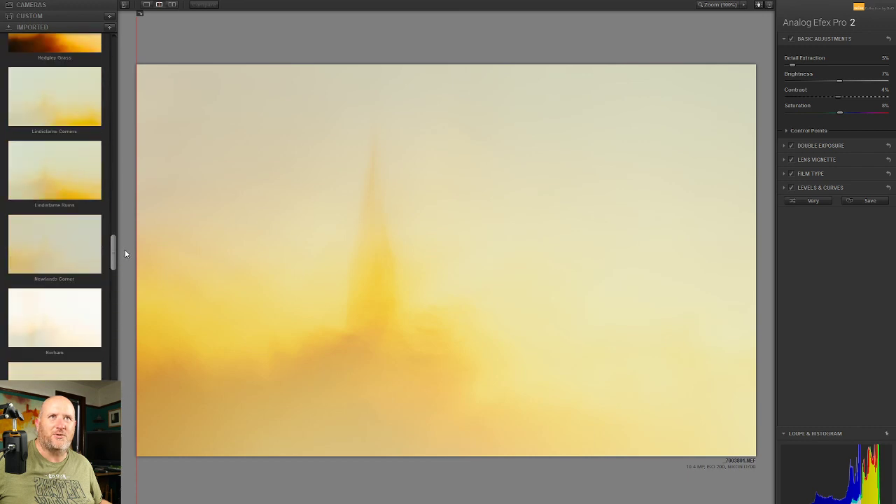
{"action": "left_click", "coordinate": [861, 501]}
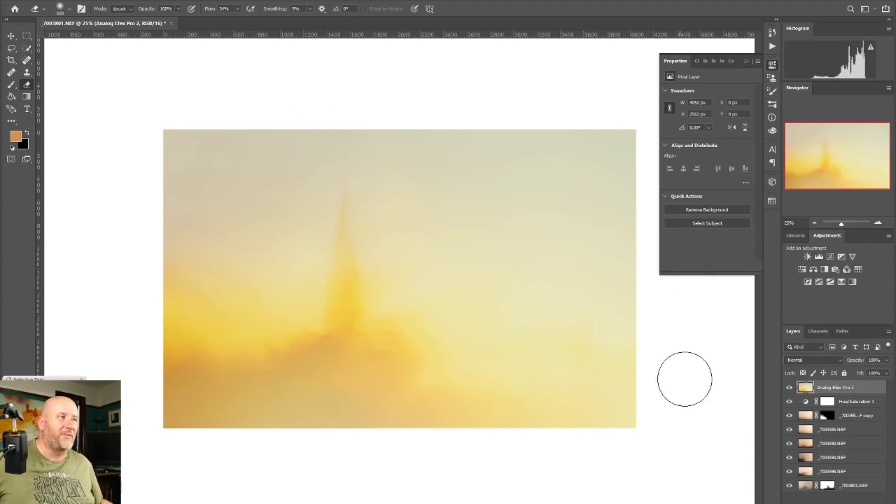
- Hide the Analog Efex Pro 2 layer and reopen the filter from the Hue/Saturation 1 layer
{"action": "left_click", "coordinate": [789, 389]}
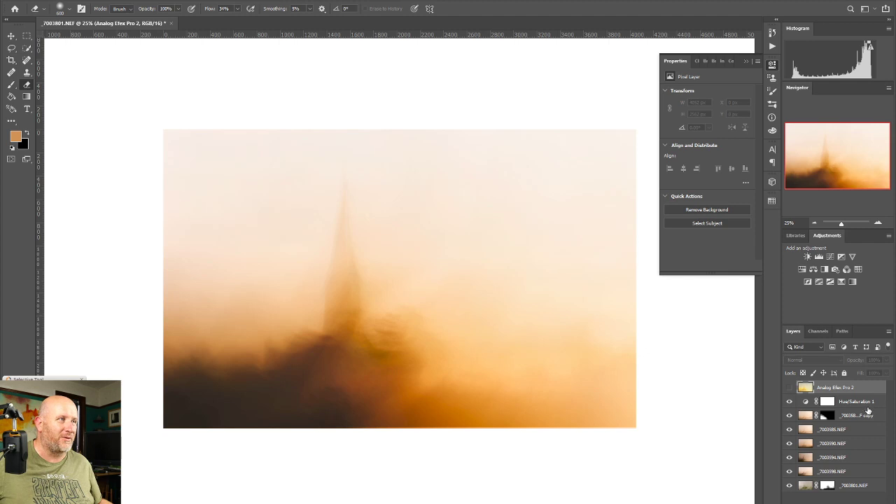
{"action": "left_click", "coordinate": [868, 402]}
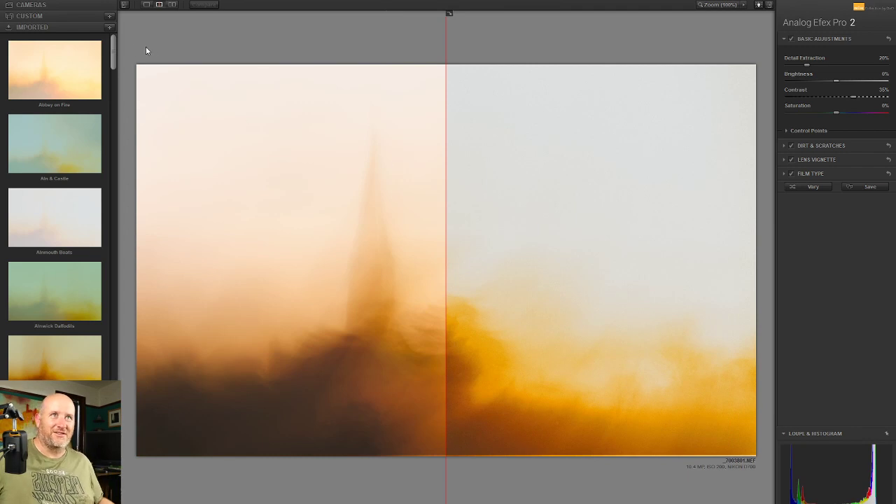
- Try the imported Blawearie Murk preset across the full frame, and apply the Church Evenings preset instead
{"action": "left_click_drag", "start_coordinate": [112, 49], "coordinate": [112, 105]}
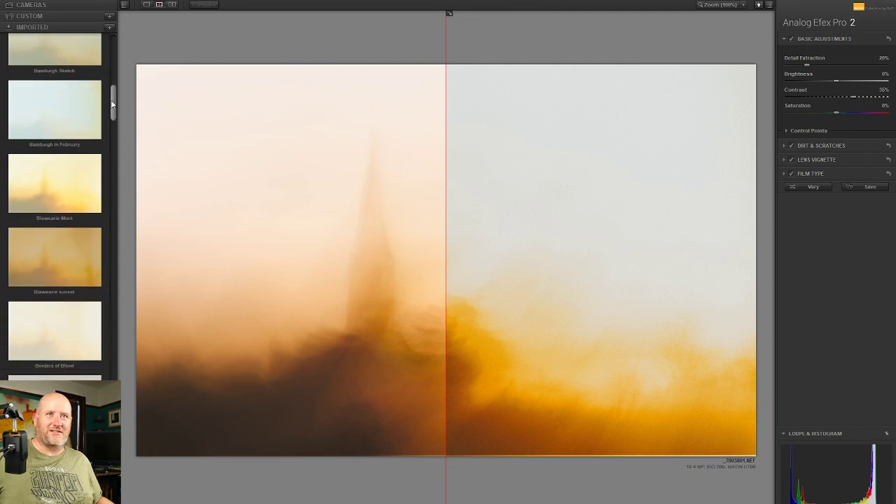
{"action": "scroll", "coordinate": [111, 105], "scroll_direction": "down", "scroll_amount": 1}
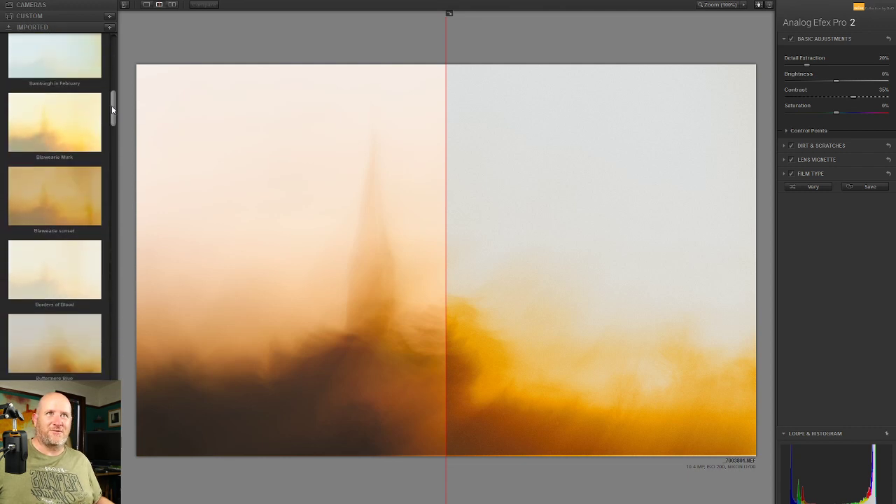
{"action": "left_click", "coordinate": [66, 131]}
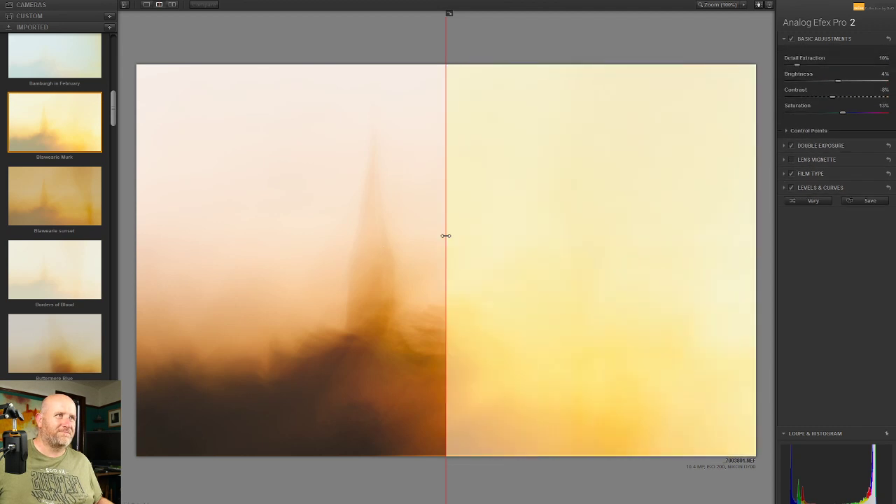
{"action": "left_click_drag", "start_coordinate": [446, 240], "coordinate": [123, 216]}
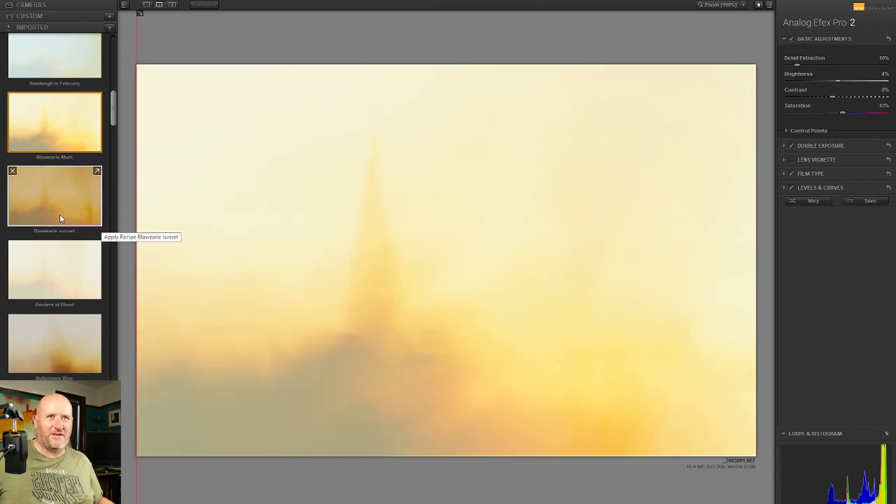
{"action": "scroll", "coordinate": [59, 215], "scroll_direction": "down", "scroll_amount": 4}
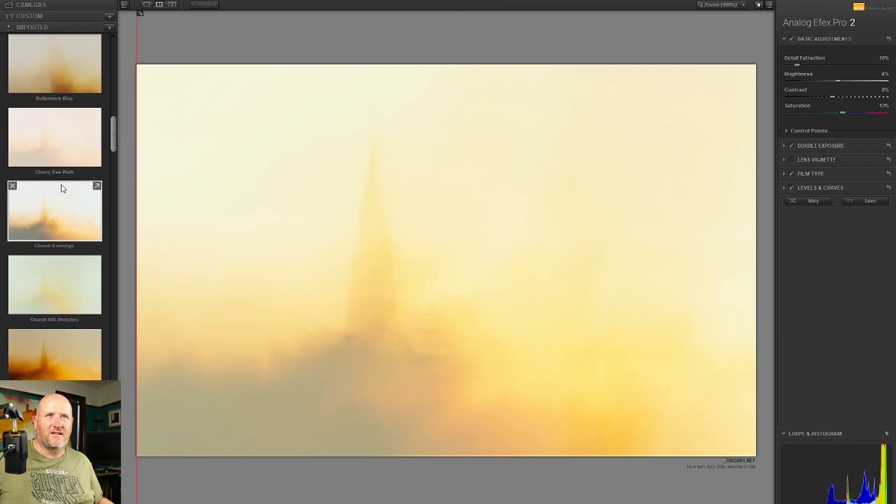
{"action": "left_click", "coordinate": [99, 217]}
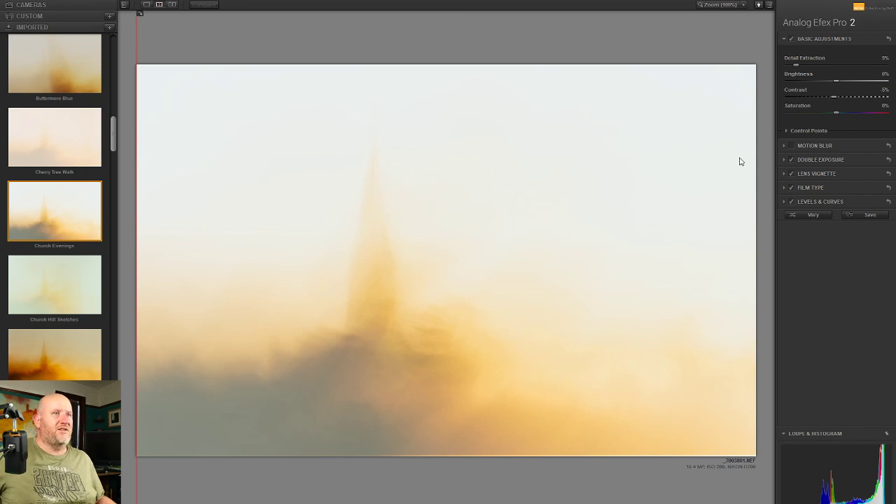
- Shift the Film Type slightly further towards Faded and set its Strength to 46%
{"action": "left_click", "coordinate": [819, 186]}
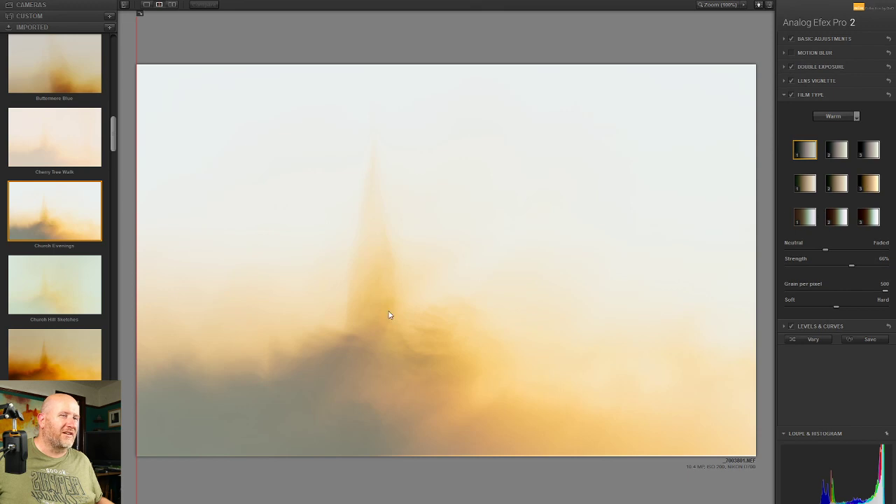
{"action": "left_click", "coordinate": [863, 249]}
{"action": "left_click_drag", "start_coordinate": [863, 248], "coordinate": [836, 267]}
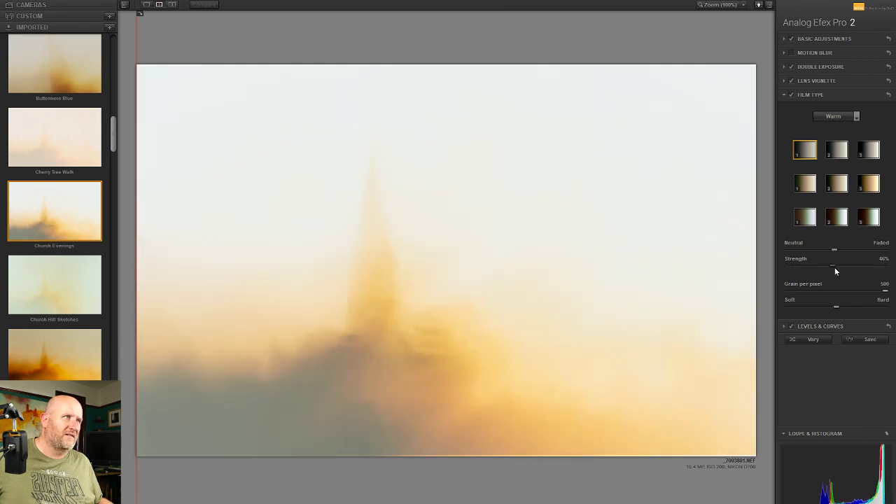
- Check the effect of Levels & Curves and slightly lower the highlight end point of the Blue curve
{"action": "left_click", "coordinate": [791, 326]}
{"action": "left_click", "coordinate": [792, 326]}
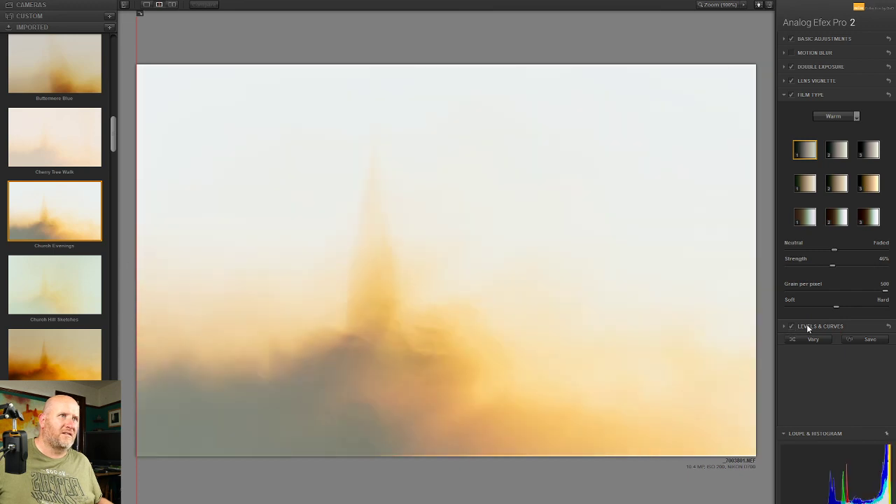
{"action": "left_click", "coordinate": [809, 327]}
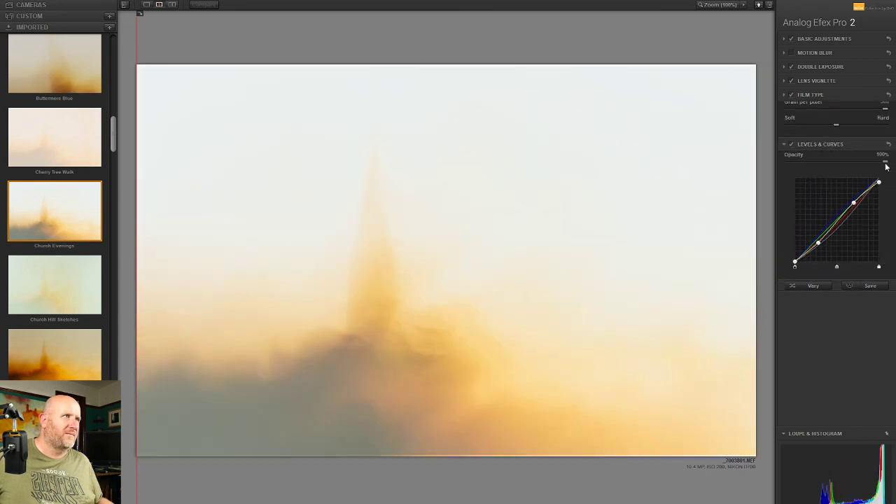
{"action": "left_click", "coordinate": [884, 130]}
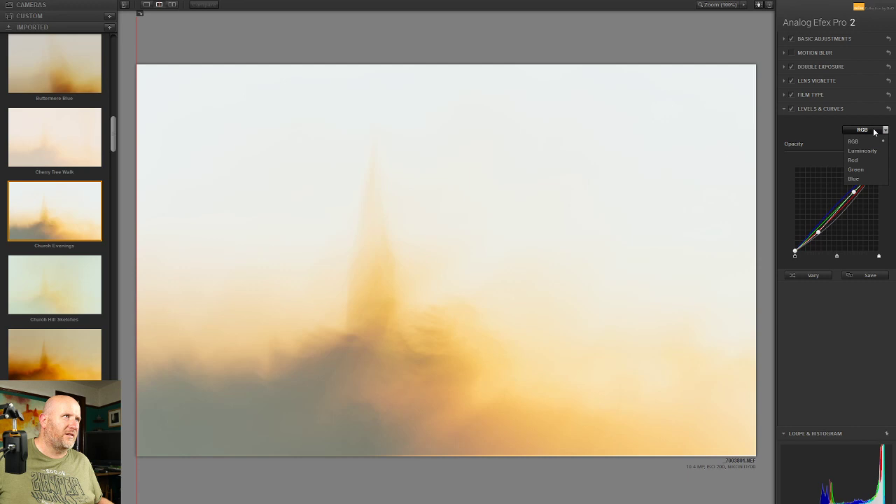
{"action": "left_click", "coordinate": [866, 180]}
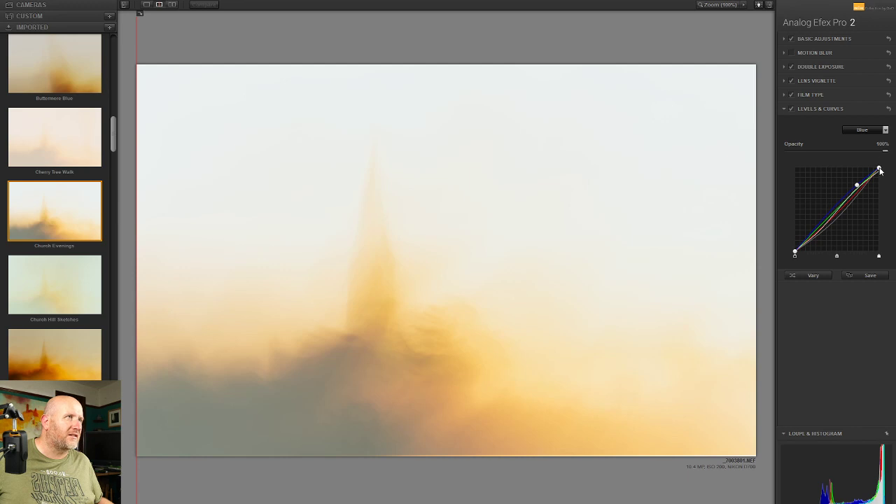
{"action": "left_click_drag", "start_coordinate": [883, 167], "coordinate": [883, 170]}
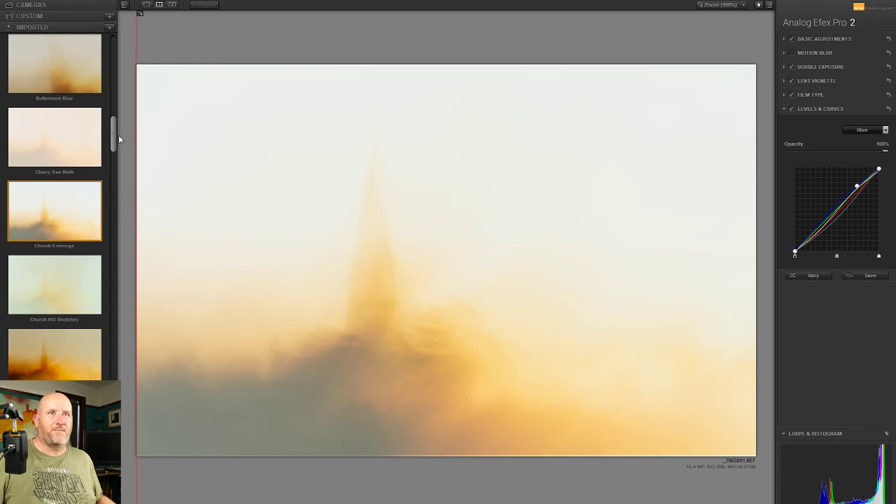
- Apply the filter to the Photoshop image and compare the picture with and without the new Analog Efex Pro 2 layer
{"action": "left_click_drag", "start_coordinate": [113, 135], "coordinate": [119, 199]}
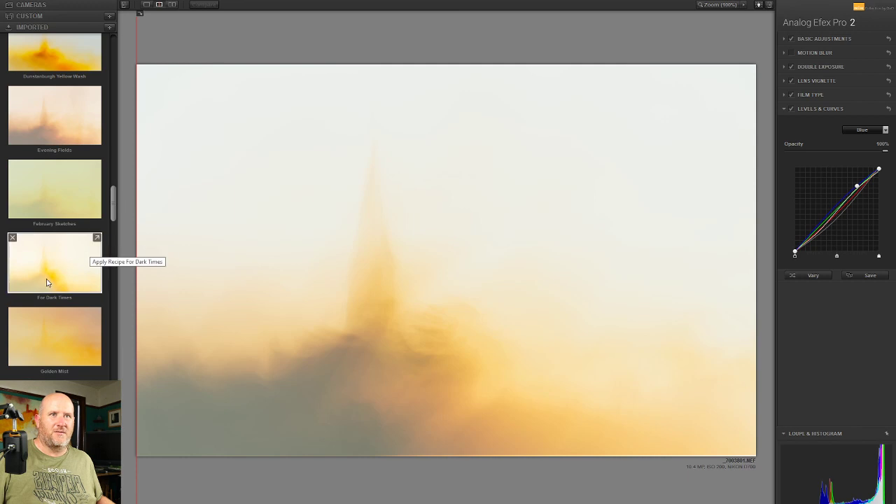
{"action": "key", "text": "Return"}
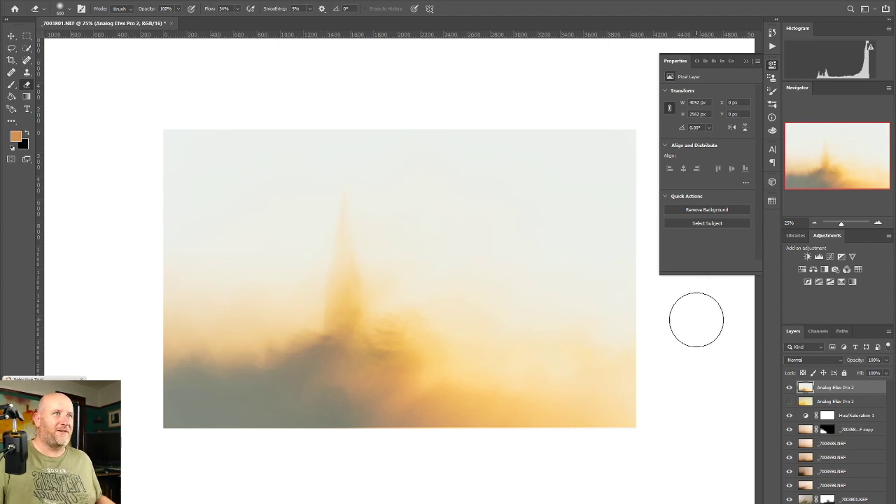
{"action": "left_click", "coordinate": [790, 388]}
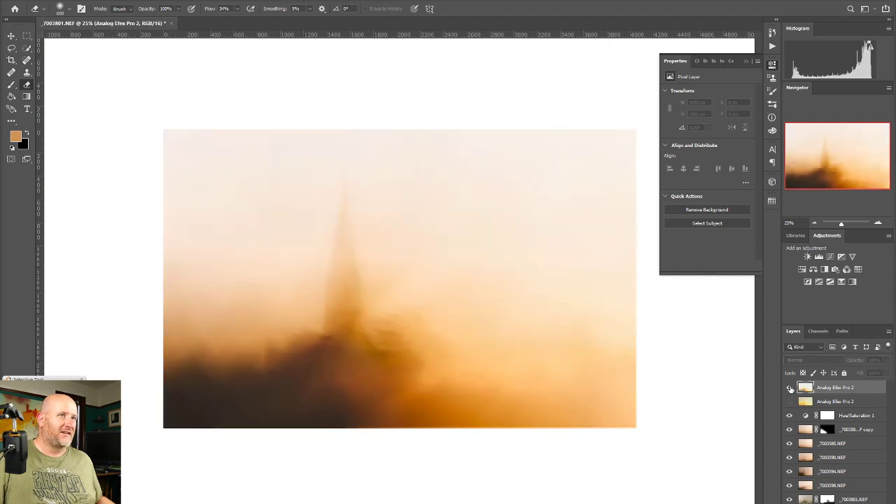
{"action": "left_click", "coordinate": [789, 388]}
- Hide the topmost Analog Efex Pro 2 layer and reopen the filter from the Hue/Saturation 1 layer
{"action": "left_click", "coordinate": [789, 387]}
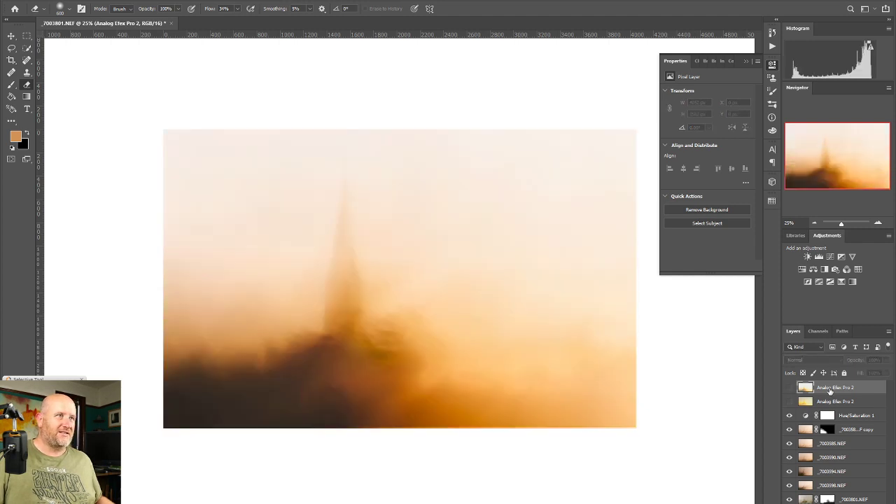
{"action": "left_click", "coordinate": [858, 419]}
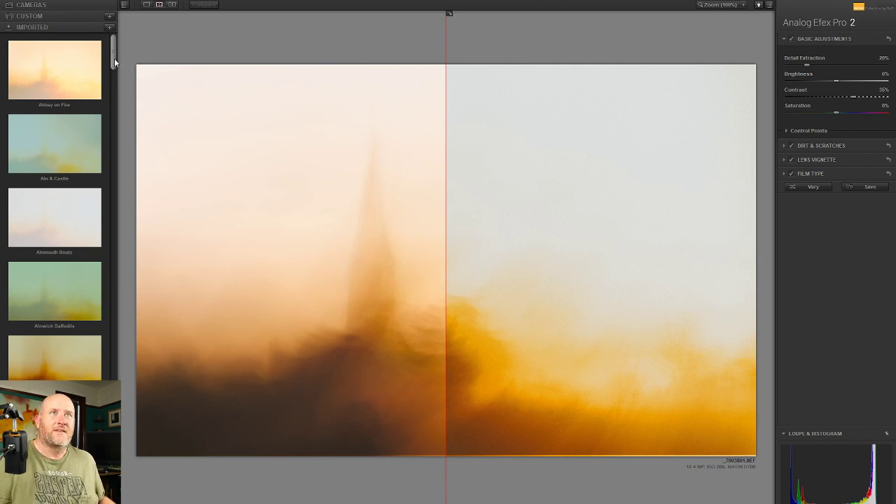
- Try the imported Blawearie sunset preset across the full frame and shift its second exposure over the spire
{"action": "left_click_drag", "start_coordinate": [114, 58], "coordinate": [117, 110]}
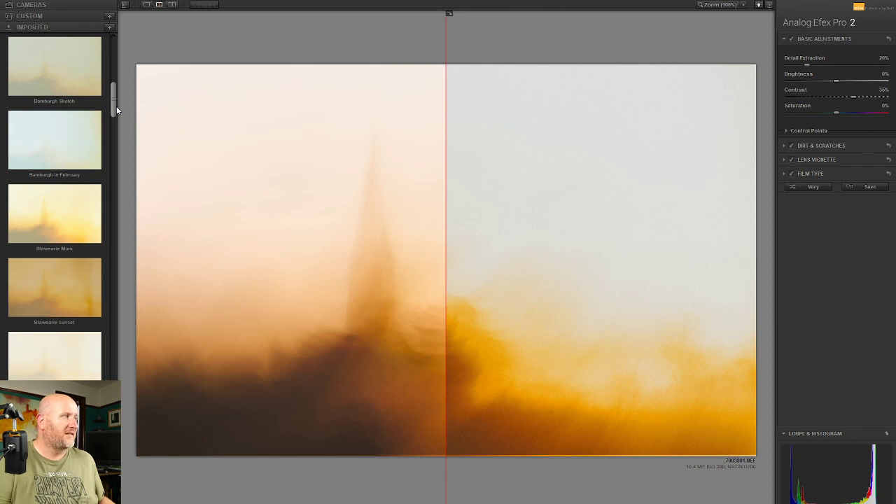
{"action": "left_click_drag", "start_coordinate": [117, 110], "coordinate": [115, 127]}
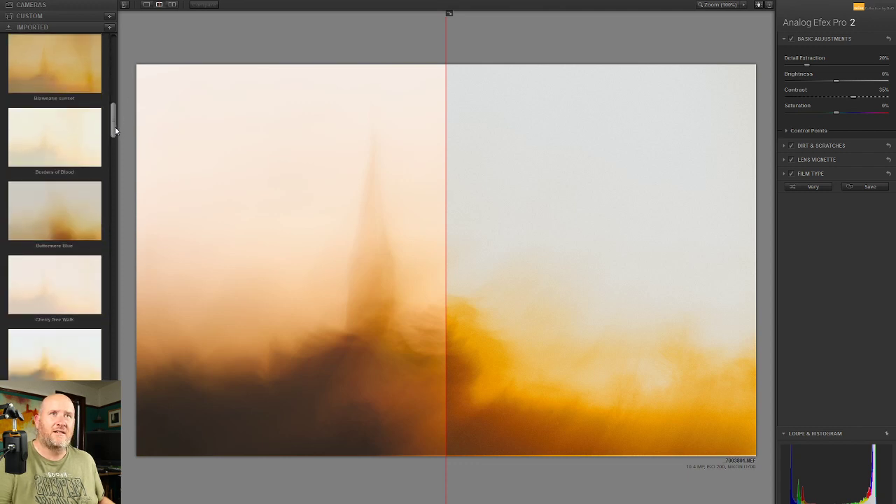
{"action": "left_click", "coordinate": [65, 76]}
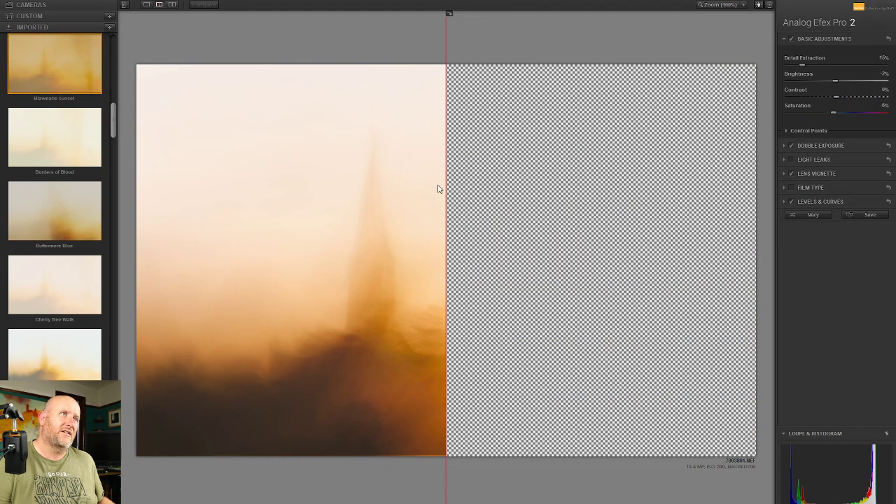
{"action": "left_click_drag", "start_coordinate": [446, 189], "coordinate": [139, 189]}
{"action": "left_click", "coordinate": [822, 145]}
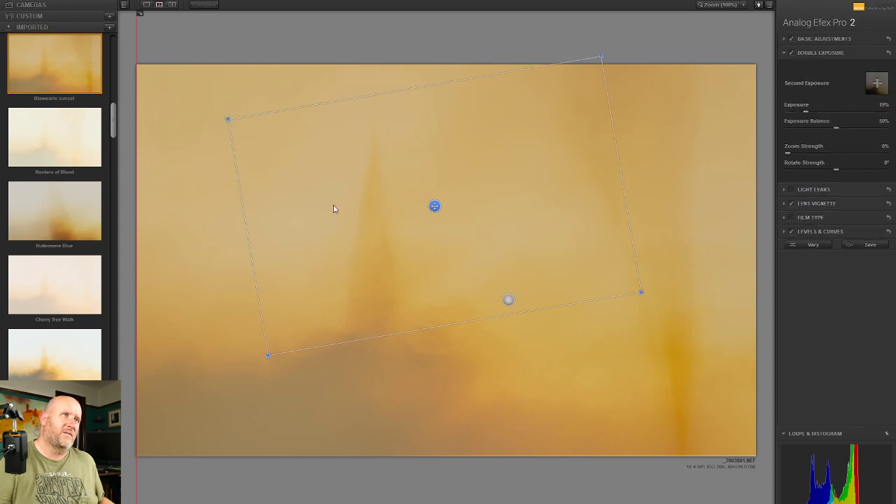
{"action": "left_click_drag", "start_coordinate": [434, 206], "coordinate": [271, 204]}
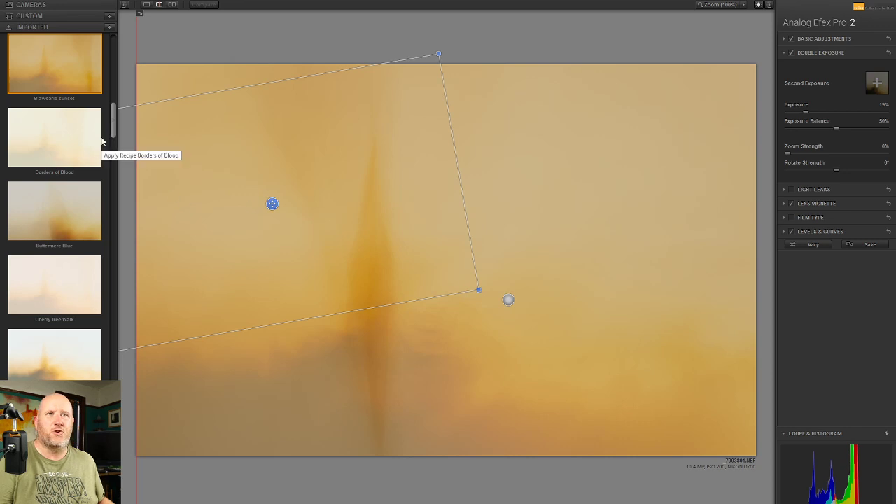
- Apply the imported For Dark Times preset and check the effect of its Double Exposure
{"action": "left_click_drag", "start_coordinate": [114, 117], "coordinate": [116, 168]}
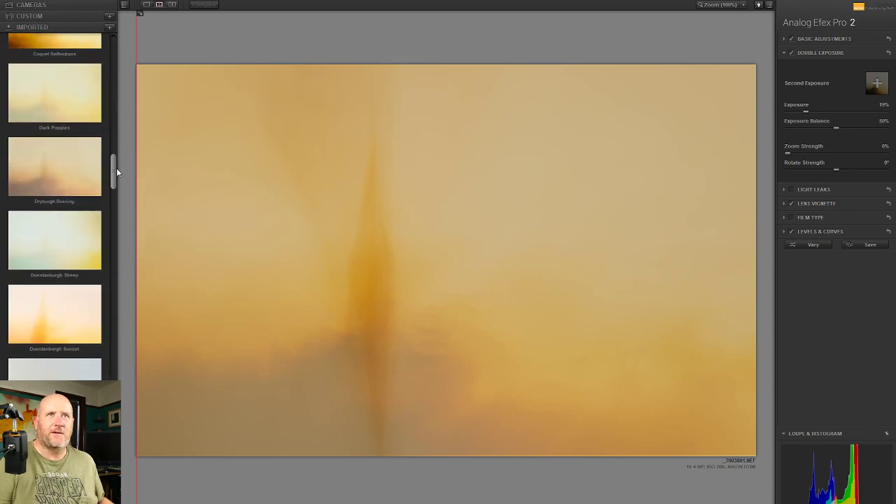
{"action": "left_click_drag", "start_coordinate": [116, 169], "coordinate": [112, 203]}
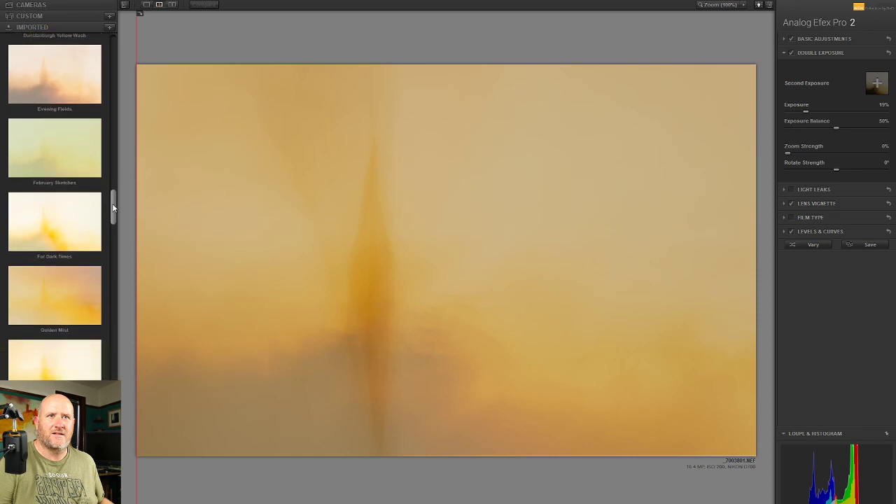
{"action": "left_click", "coordinate": [91, 210]}
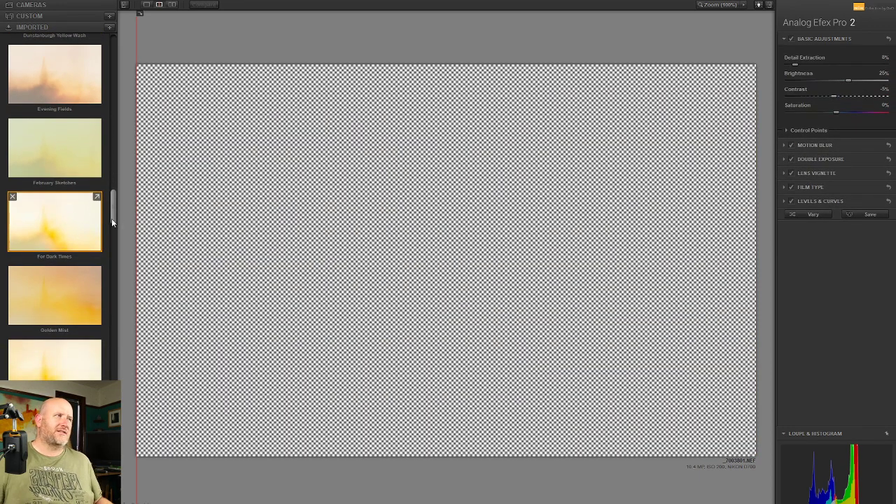
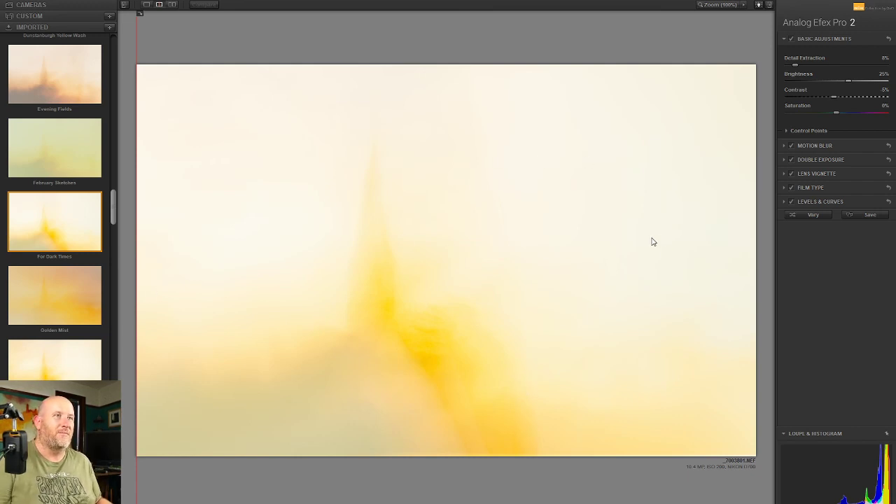
{"action": "left_click", "coordinate": [792, 158]}
{"action": "left_click", "coordinate": [792, 158]}
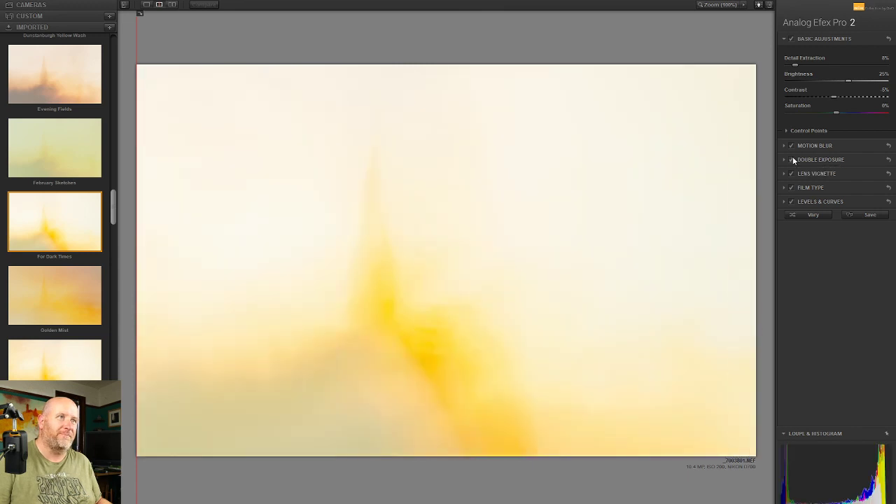
- Move the second exposure towards the spire's base, pull its upper right corner outward, and set the Double Exposure's Exposure to 56%
{"action": "left_click", "coordinate": [845, 161]}
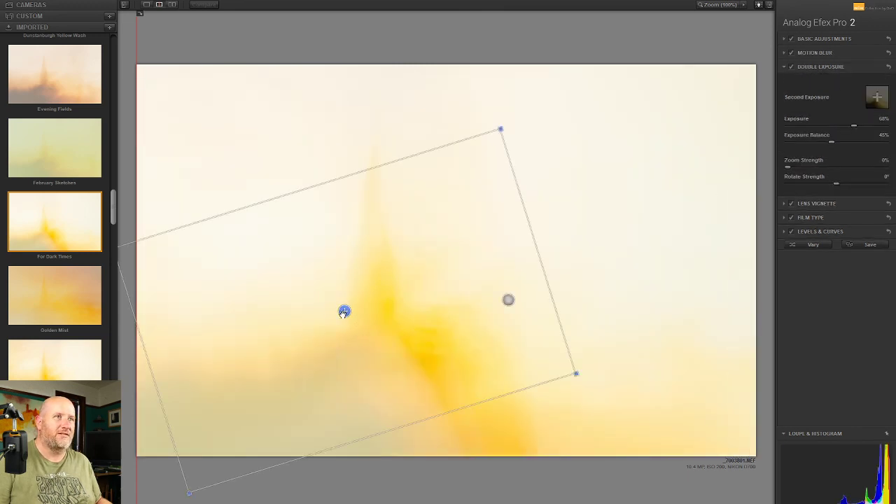
{"action": "left_click_drag", "start_coordinate": [344, 311], "coordinate": [332, 334]}
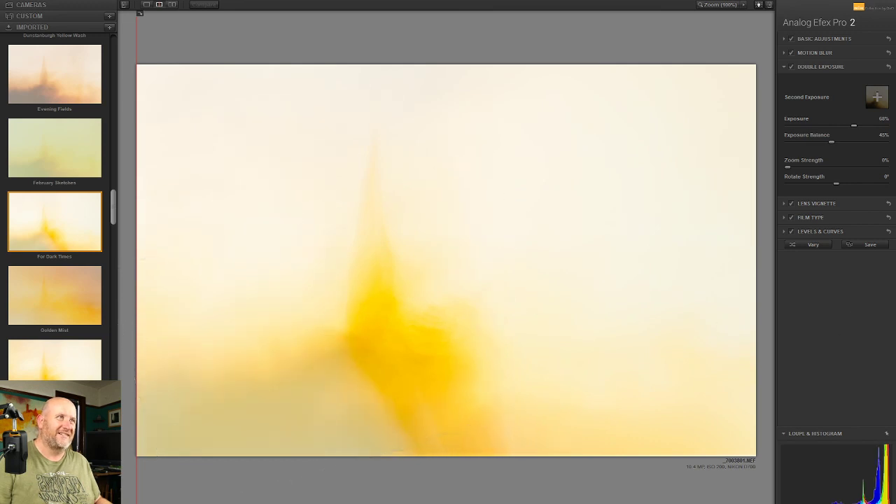
{"action": "mouse_move", "coordinate": [494, 160]}
{"action": "left_click_drag", "start_coordinate": [494, 160], "coordinate": [577, 142]}
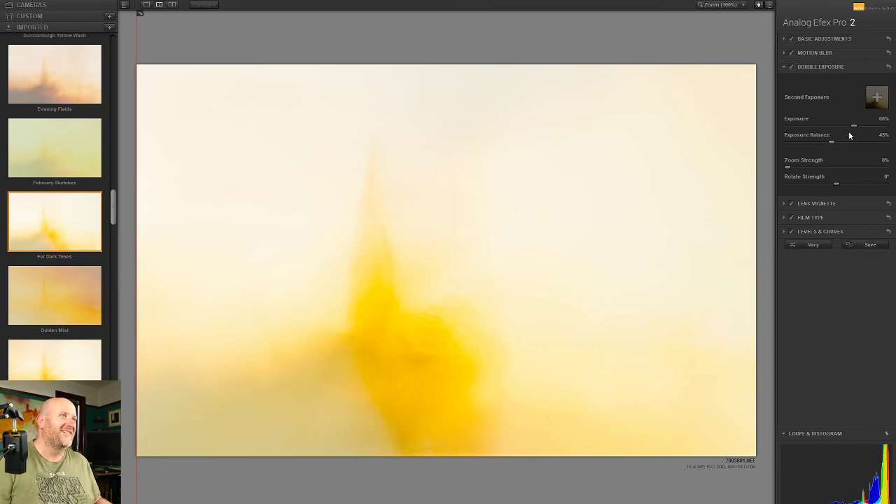
{"action": "mouse_move", "coordinate": [848, 126]}
{"action": "left_mouse_down"}
{"action": "mouse_move", "coordinate": [863, 127]}
{"action": "mouse_move", "coordinate": [845, 129]}
{"action": "left_mouse_up"}
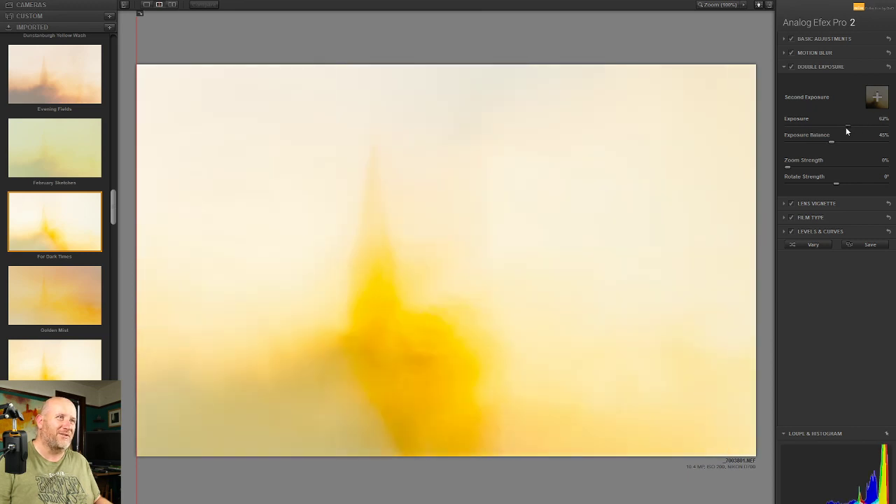
{"action": "left_click_drag", "start_coordinate": [844, 127], "coordinate": [841, 127]}
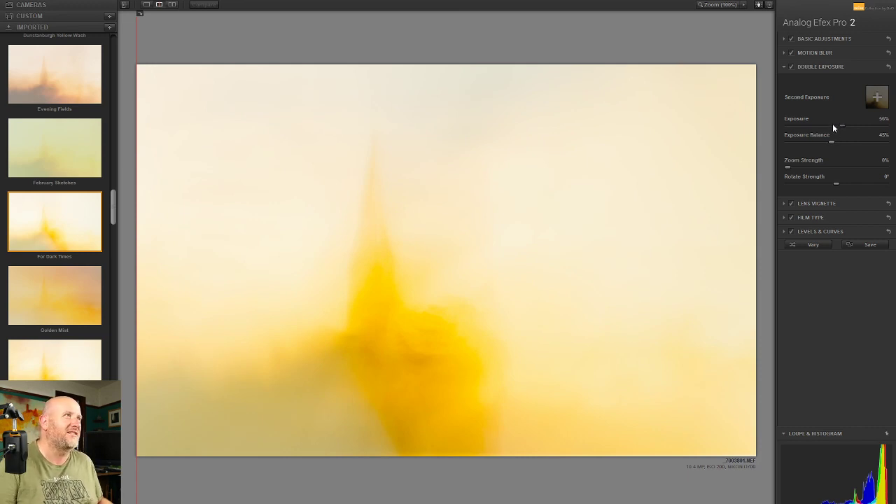
- Compare the image with and without Levels & Curves and check the Film Type section's effect
{"action": "left_click", "coordinate": [790, 234]}
{"action": "left_click", "coordinate": [790, 233]}
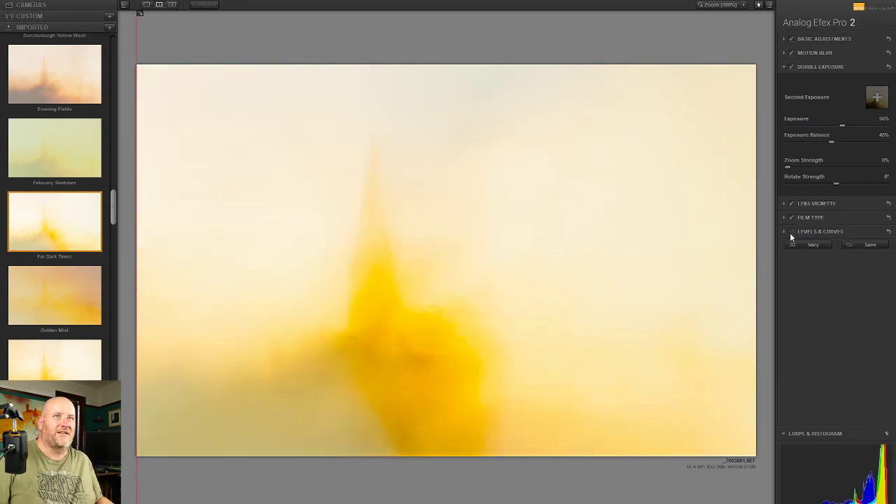
{"action": "left_click", "coordinate": [790, 232]}
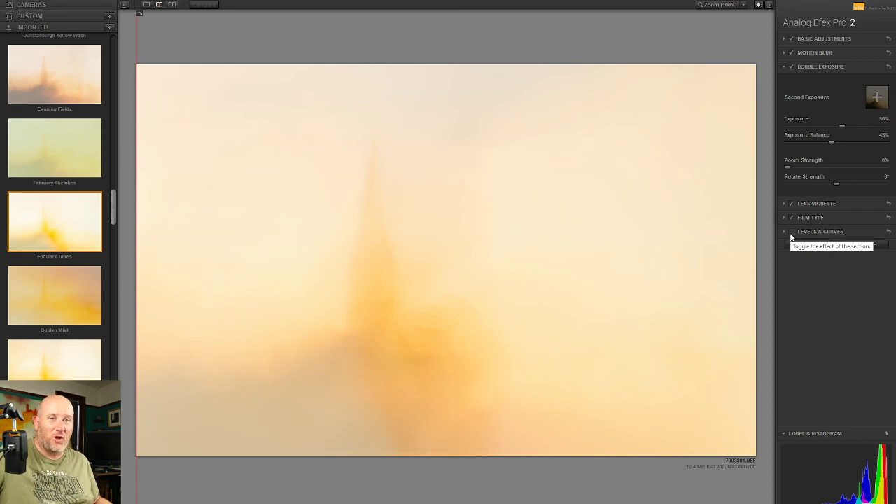
{"action": "left_click", "coordinate": [790, 233]}
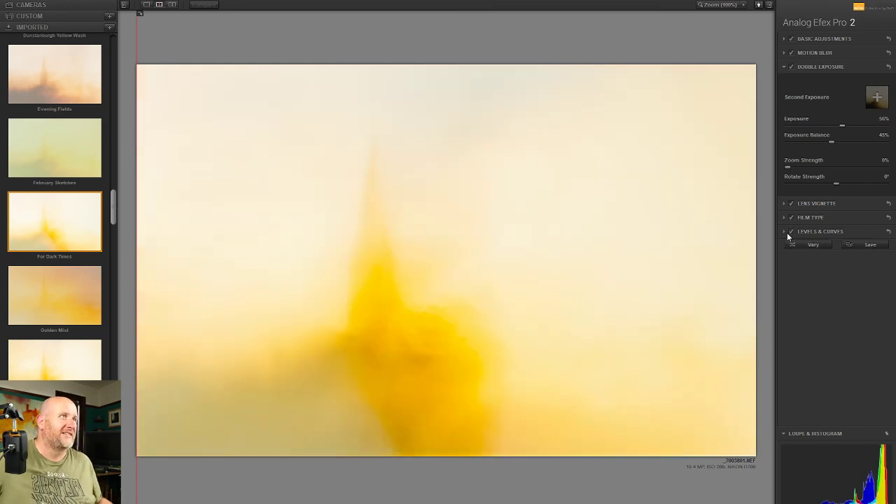
{"action": "left_click", "coordinate": [790, 232]}
{"action": "left_click", "coordinate": [791, 232]}
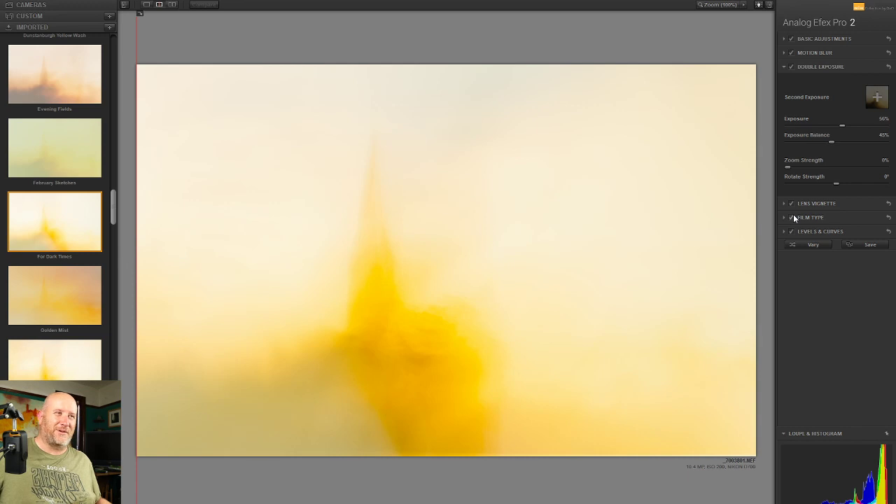
{"action": "left_click", "coordinate": [791, 218]}
- Check the Lens Vignette's effect on the image and set its Amount to -6%
{"action": "left_click", "coordinate": [796, 201]}
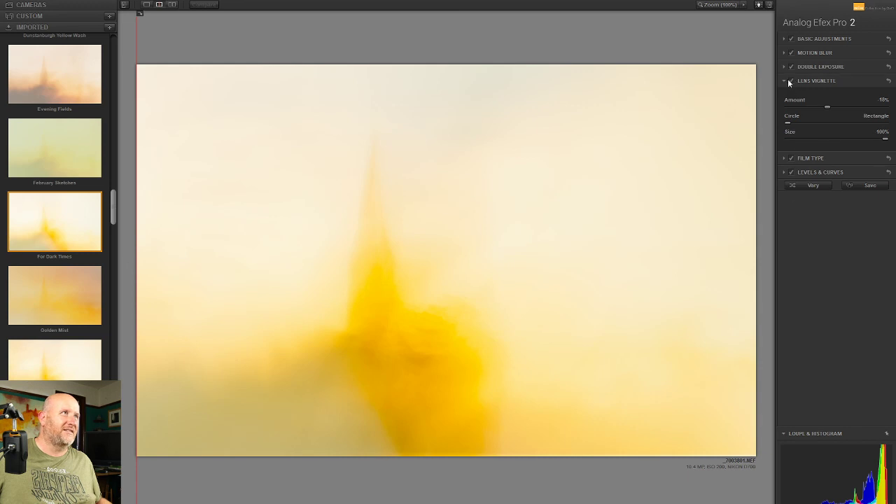
{"action": "left_click", "coordinate": [792, 81]}
{"action": "left_click", "coordinate": [792, 80]}
{"action": "left_click", "coordinate": [792, 81]}
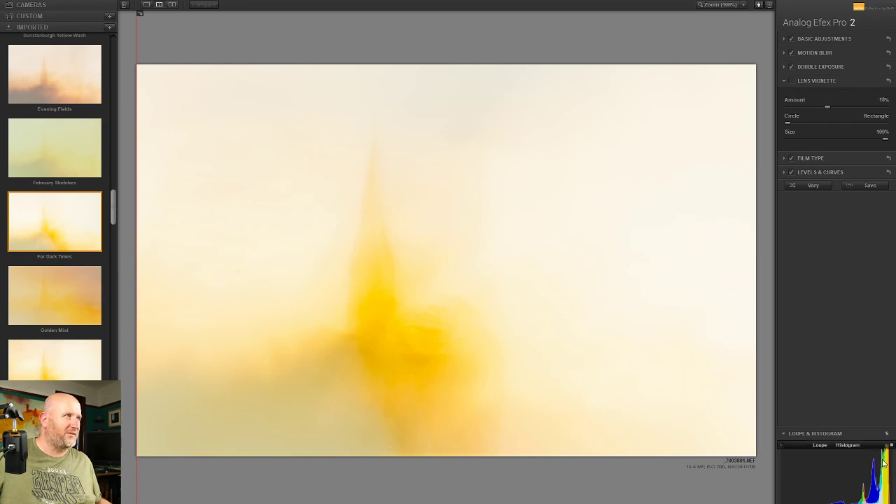
{"action": "mouse_move", "coordinate": [668, 266]}
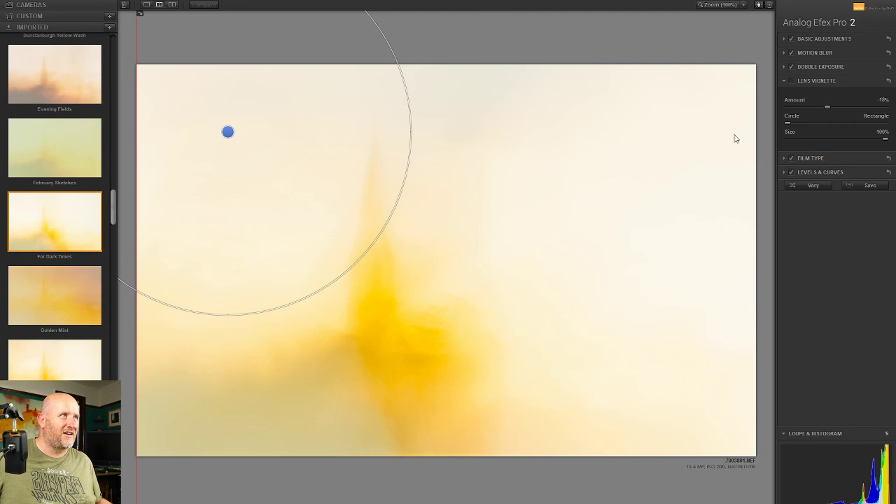
{"action": "left_click", "coordinate": [792, 81]}
{"action": "left_click_drag", "start_coordinate": [831, 102], "coordinate": [836, 105]}
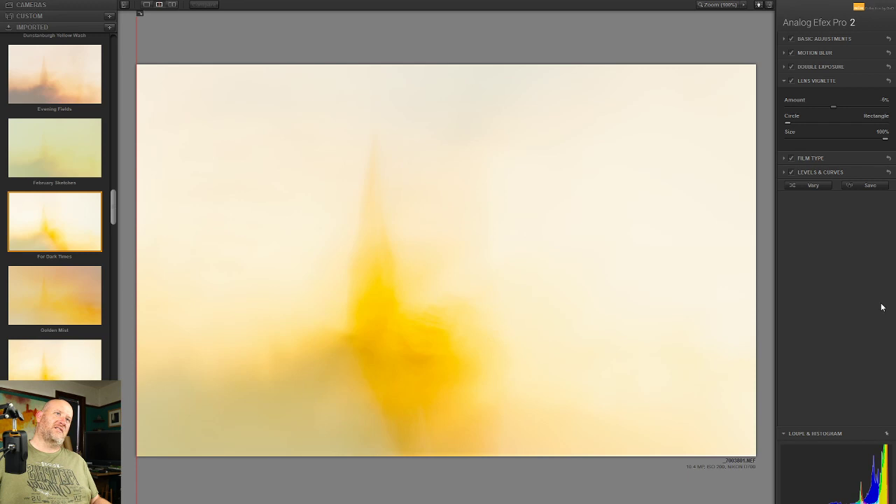
- Set the For Dark Times preset's Brightness to 20% and Saturation to -2% in Basic Adjustments
{"action": "left_click", "coordinate": [812, 37]}
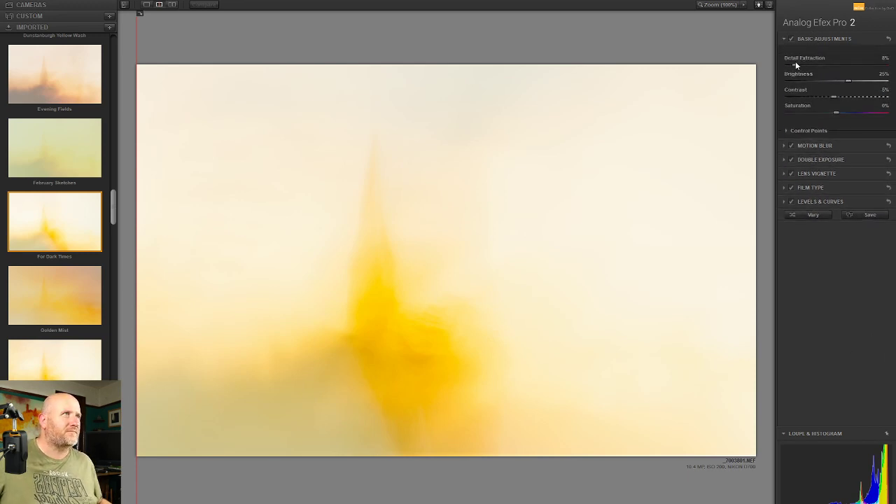
{"action": "double_click", "coordinate": [849, 82]}
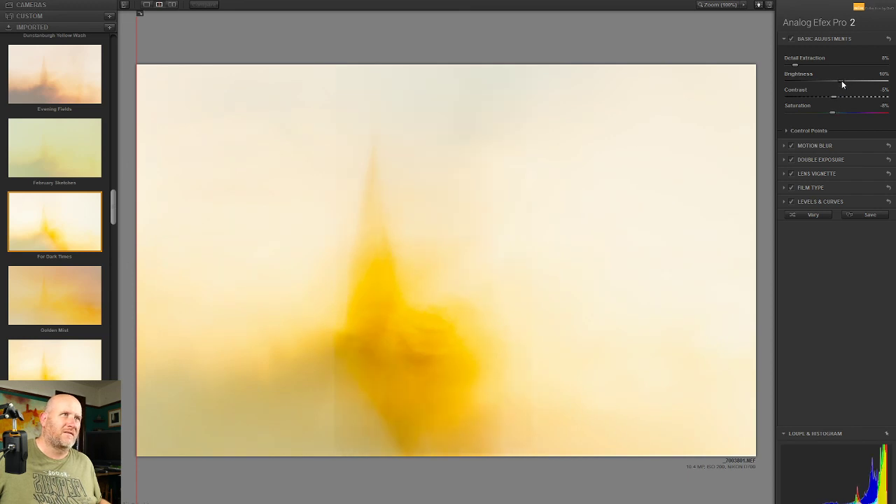
{"action": "left_click_drag", "start_coordinate": [842, 81], "coordinate": [846, 81]}
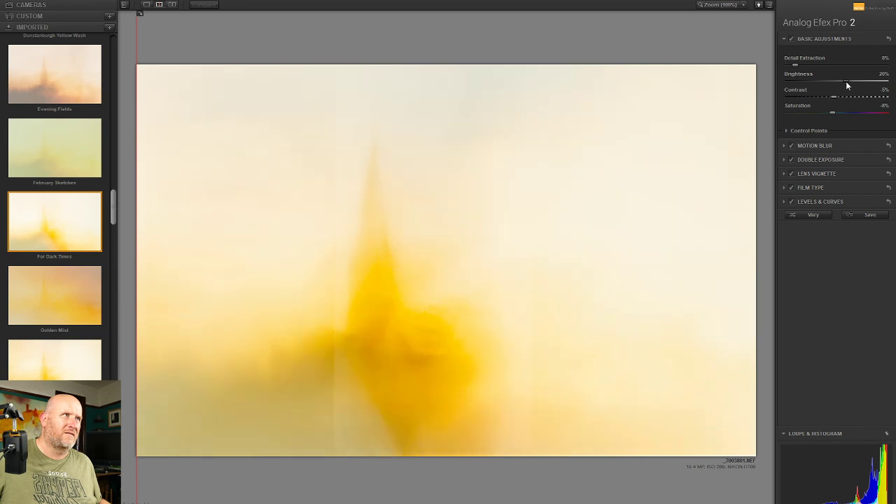
{"action": "left_click_drag", "start_coordinate": [830, 113], "coordinate": [834, 113]}
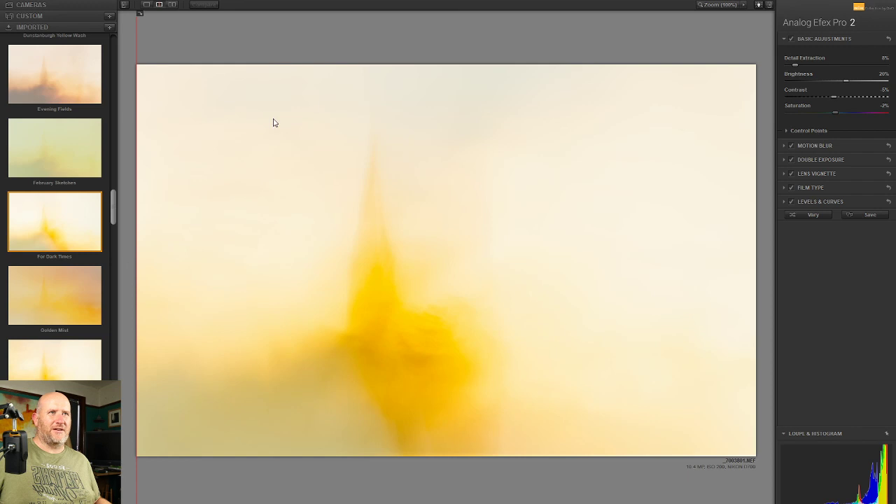
- Choose the imported Grasmere Scene preset, render the filter result into the document and hide the resulting layer
{"action": "left_click_drag", "start_coordinate": [114, 211], "coordinate": [120, 227]}
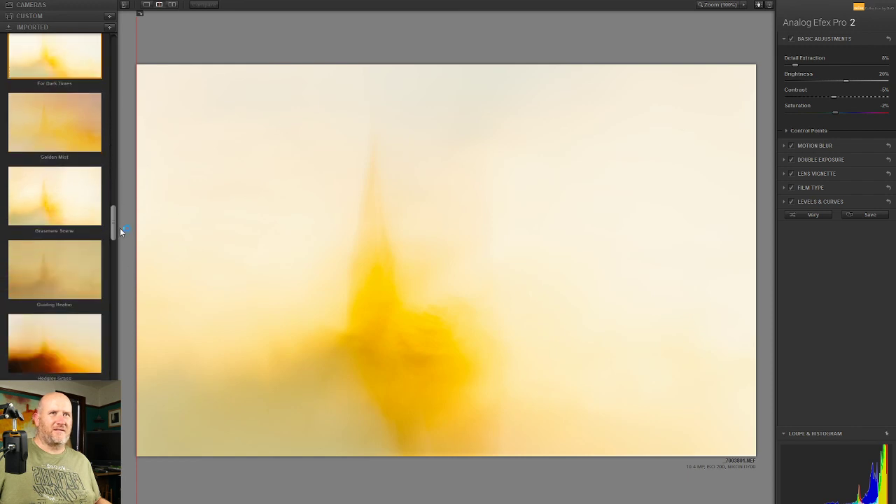
{"action": "left_click", "coordinate": [44, 208]}
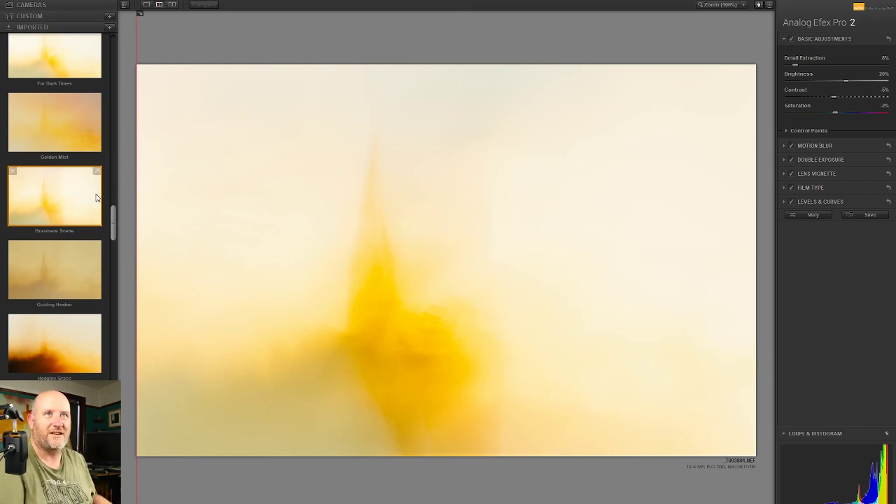
{"action": "left_click_drag", "start_coordinate": [113, 213], "coordinate": [112, 262]}
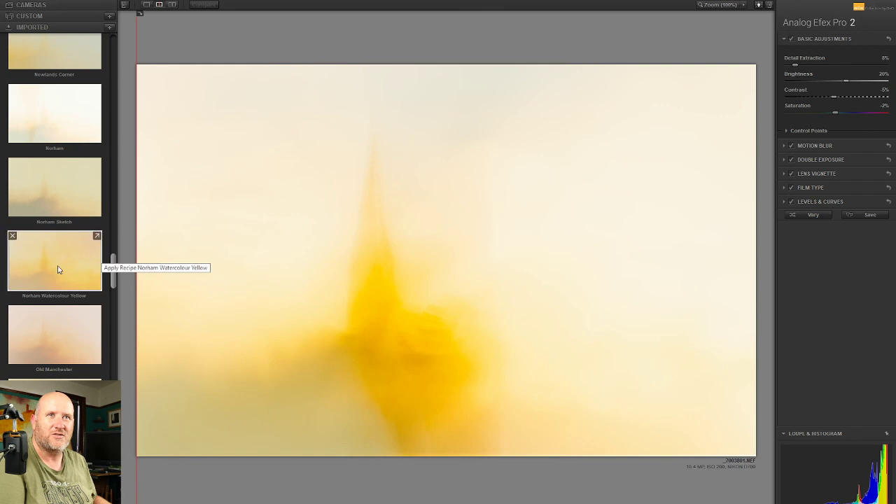
{"action": "left_click_drag", "start_coordinate": [114, 273], "coordinate": [120, 406]}
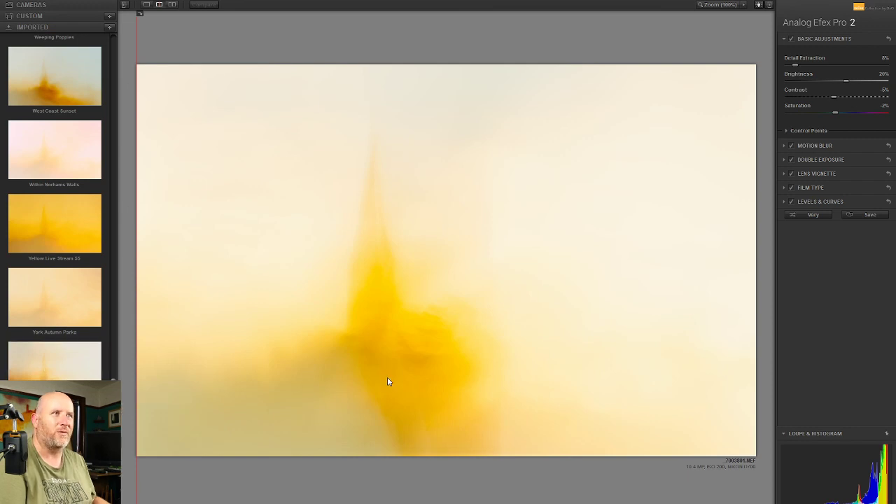
{"action": "key", "text": "Return"}
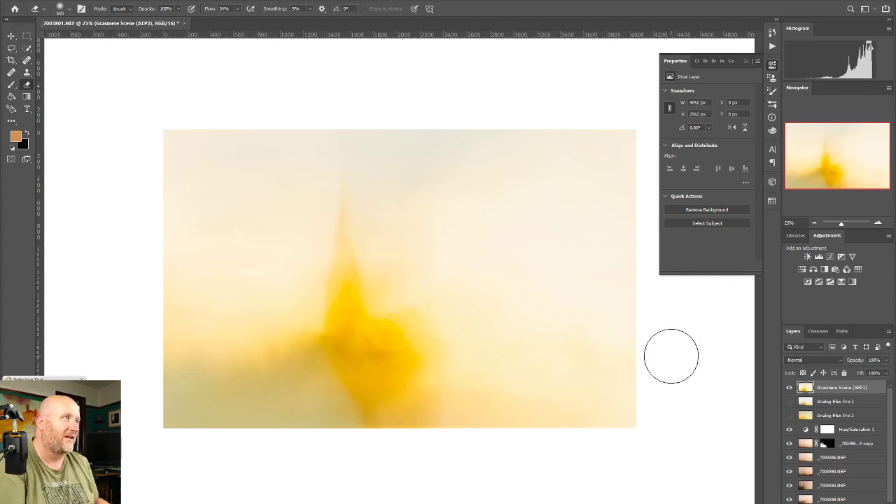
{"action": "left_click", "coordinate": [789, 388]}
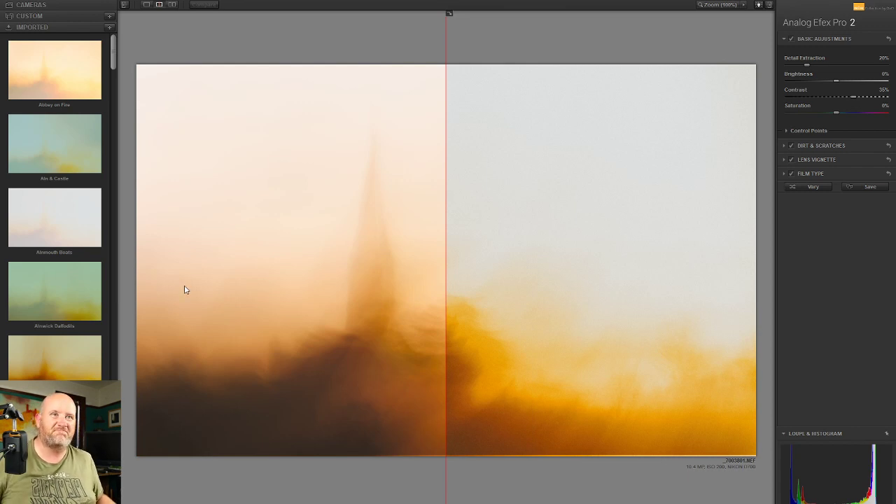
- Apply the imported Norham Watercolour Yellow preset across the whole preview and set its Double Exposure's Exposure Balance to 45%
{"action": "left_click_drag", "start_coordinate": [116, 54], "coordinate": [135, 284]}
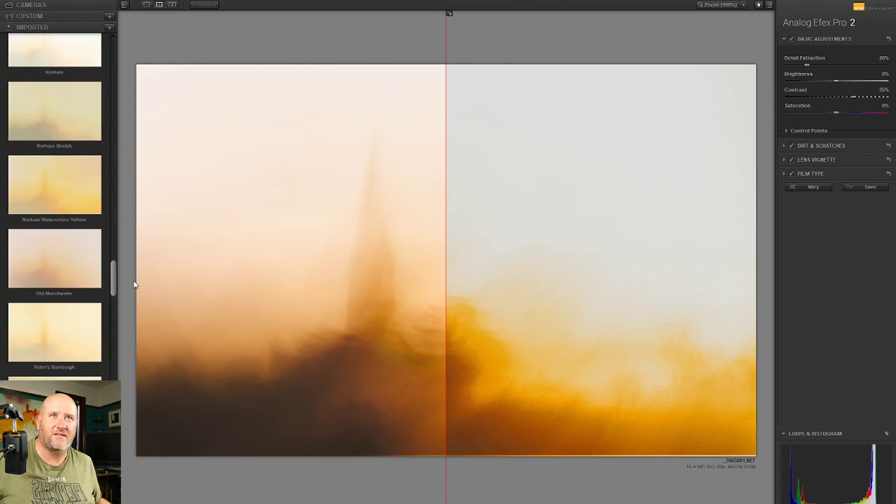
{"action": "left_click", "coordinate": [70, 190]}
{"action": "left_click_drag", "start_coordinate": [446, 248], "coordinate": [123, 238]}
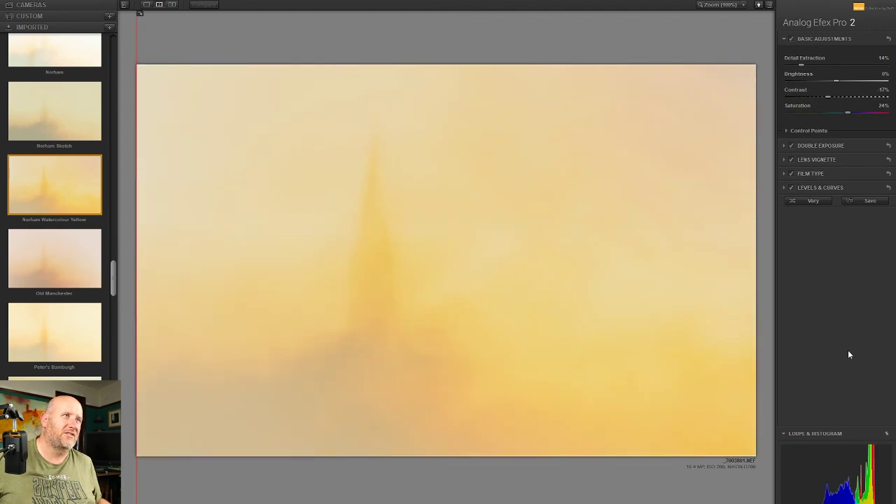
{"action": "left_click", "coordinate": [840, 144]}
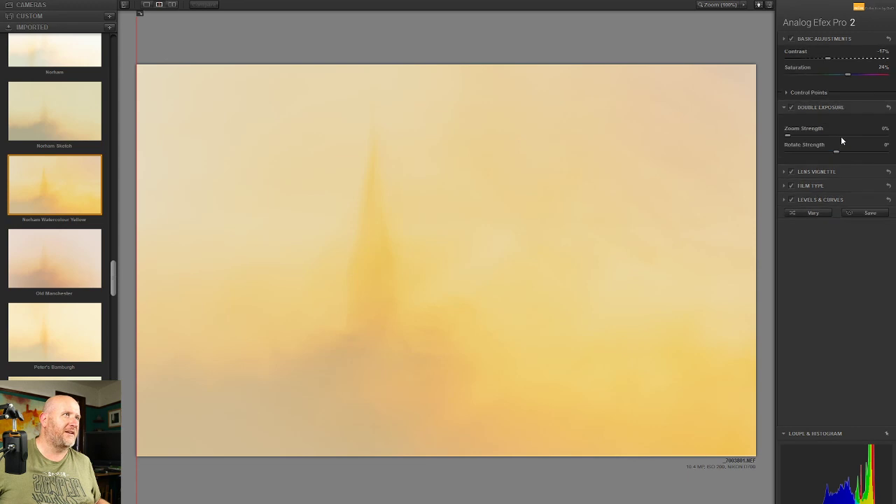
{"action": "mouse_move", "coordinate": [837, 130]}
{"action": "left_mouse_down"}
{"action": "mouse_move", "coordinate": [828, 130]}
{"action": "mouse_move", "coordinate": [848, 133]}
{"action": "mouse_move", "coordinate": [829, 133]}
{"action": "left_mouse_up"}
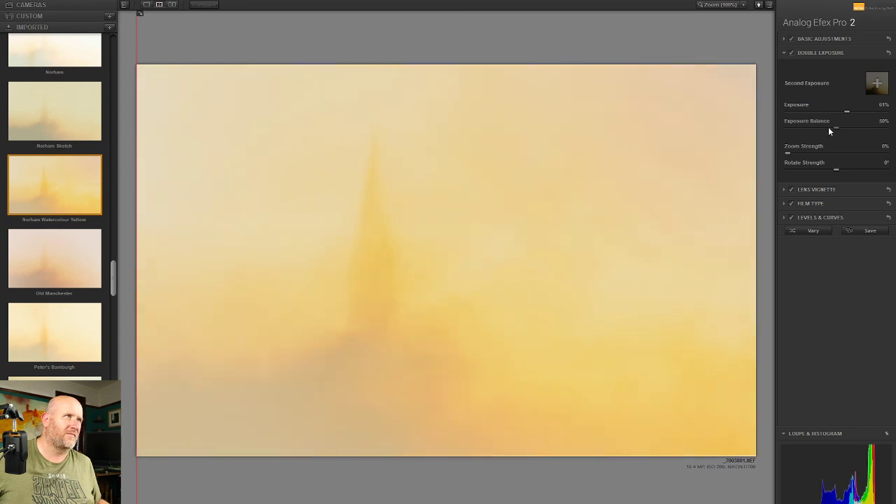
{"action": "left_click", "coordinate": [833, 131]}
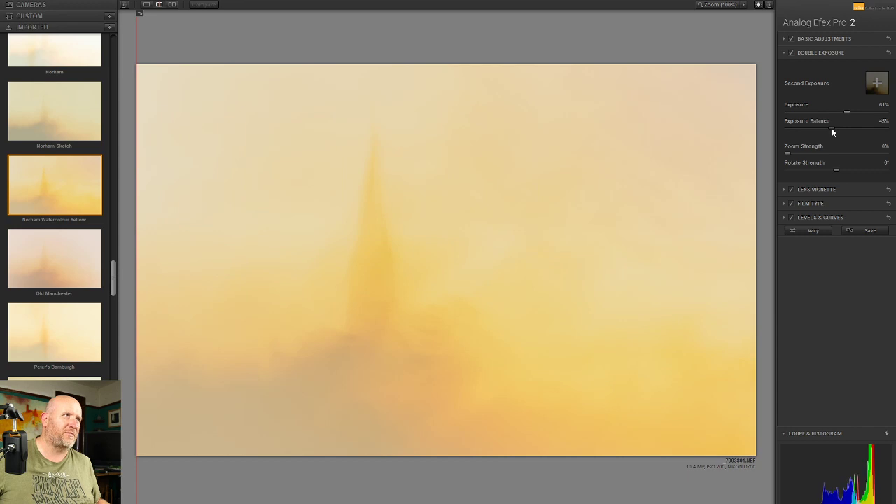
- Set Saturation to 20% and Contrast to -21%, checking the effect of Basic Adjustments and of Levels & Curves
{"action": "left_click", "coordinate": [790, 38]}
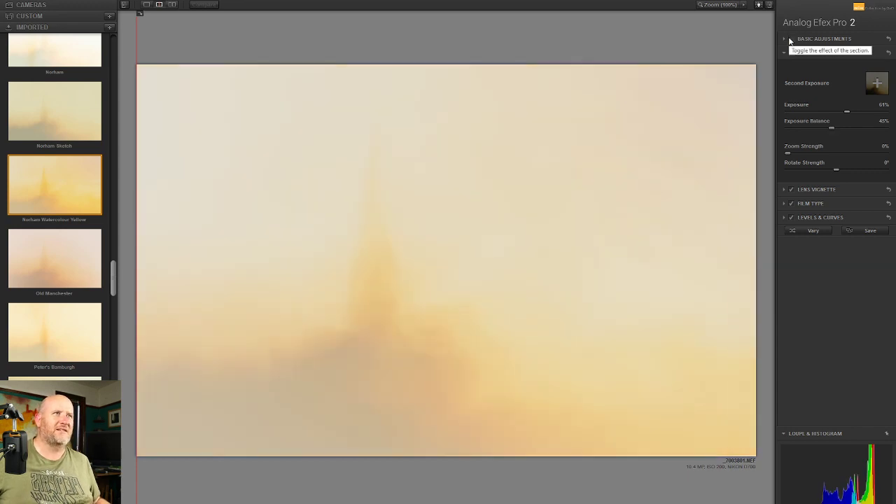
{"action": "left_click", "coordinate": [790, 38]}
{"action": "left_click", "coordinate": [812, 38]}
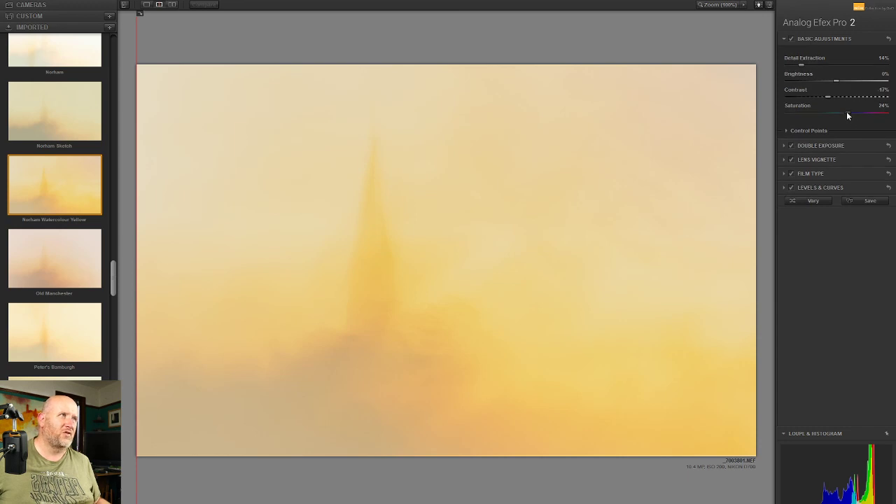
{"action": "double_click", "coordinate": [846, 112]}
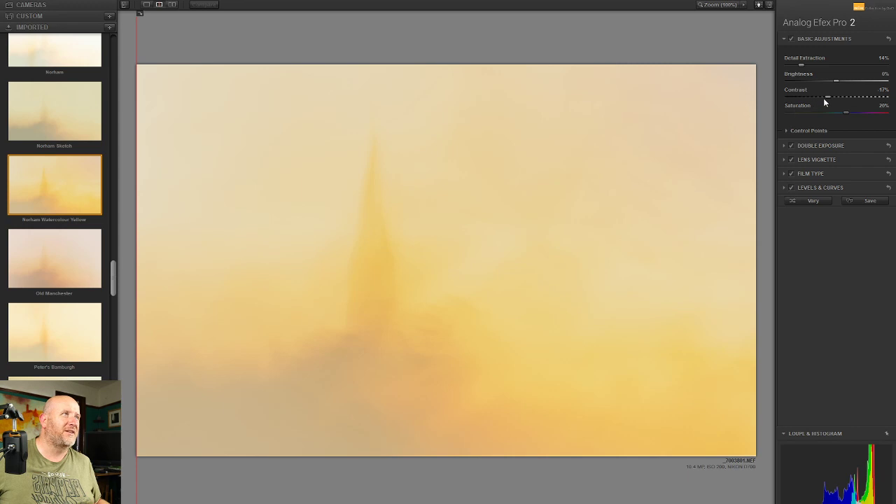
{"action": "double_click", "coordinate": [828, 97]}
{"action": "left_click", "coordinate": [826, 95]}
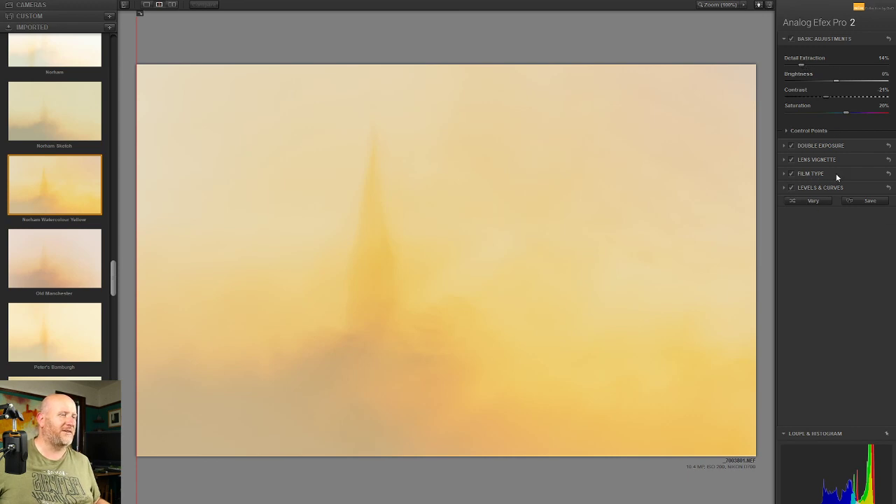
{"action": "left_click", "coordinate": [791, 187]}
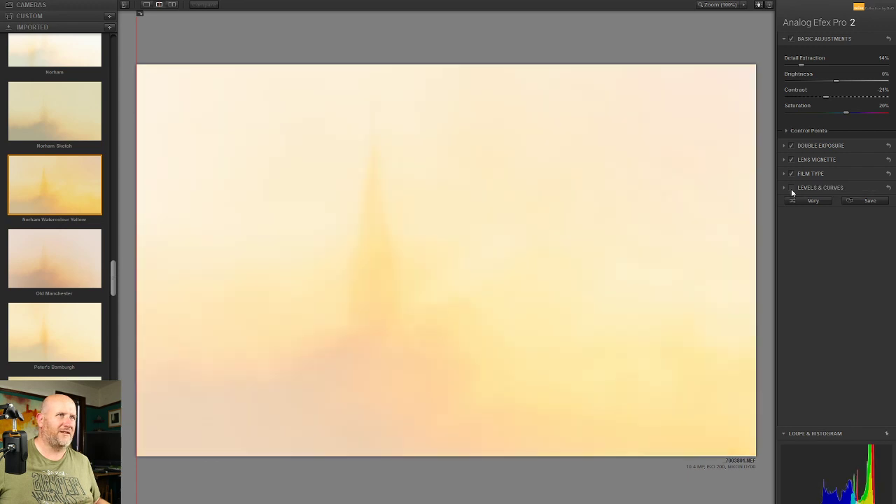
{"action": "left_click", "coordinate": [791, 188]}
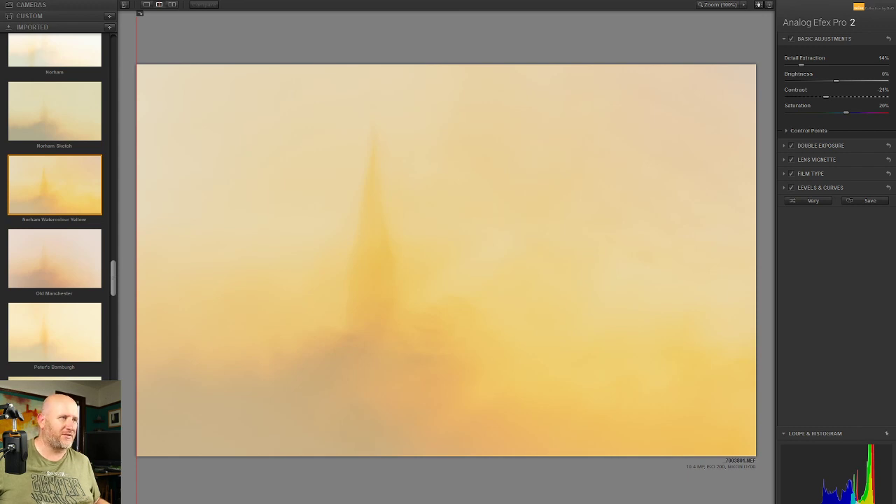
- Render the Norham Watercolour Yellow finish into the document, hide its layer and select the Hue/Saturation 1 layer
{"action": "key", "text": "Return"}
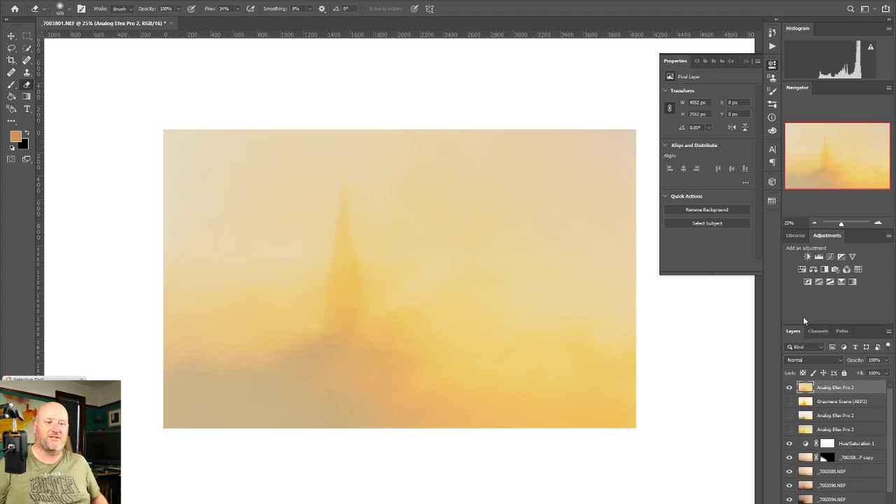
{"action": "left_click", "coordinate": [790, 387]}
{"action": "left_click", "coordinate": [856, 446]}
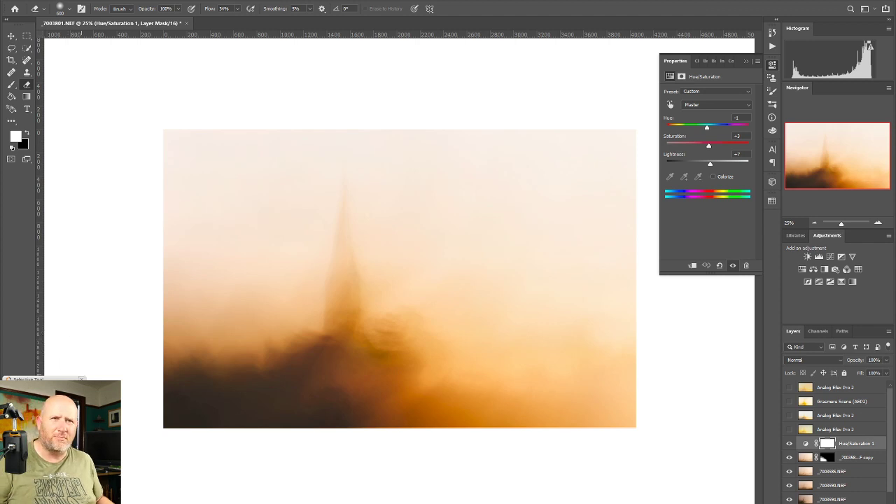
- Stamp the visible layers into a new layer and apply the imported preset below York Autumn Parks across the whole preview
{"action": "key", "text": "ctrl+alt+shift+e"}
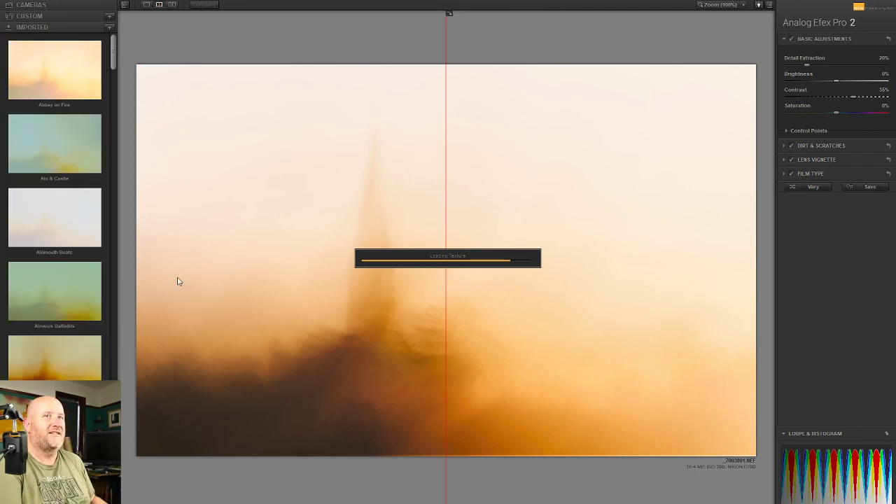
{"action": "left_click_drag", "start_coordinate": [112, 60], "coordinate": [144, 432]}
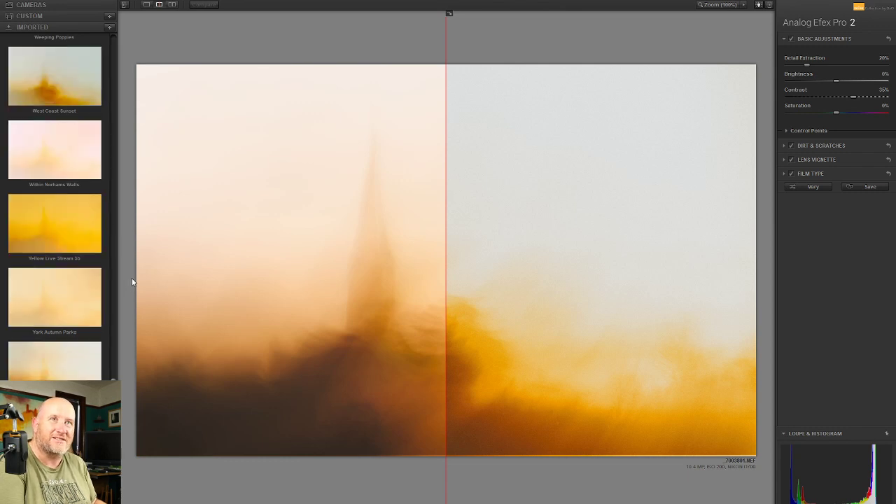
{"action": "left_click", "coordinate": [59, 348]}
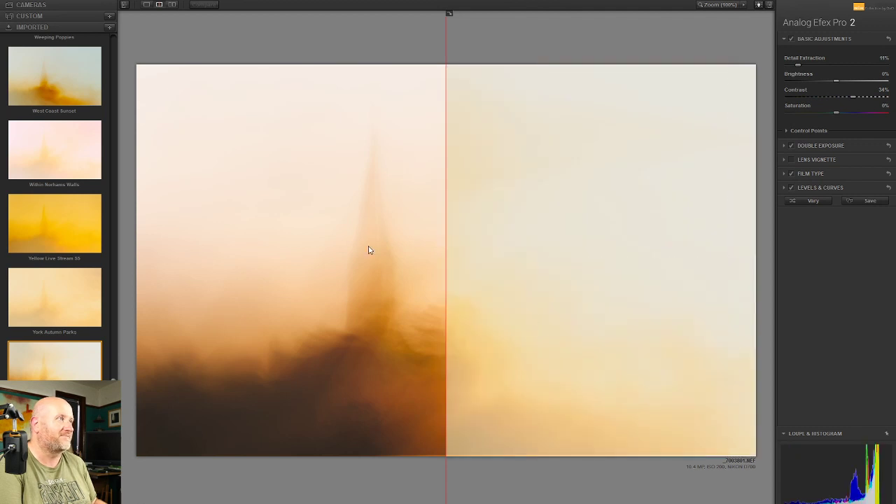
{"action": "left_click_drag", "start_coordinate": [447, 253], "coordinate": [123, 252]}
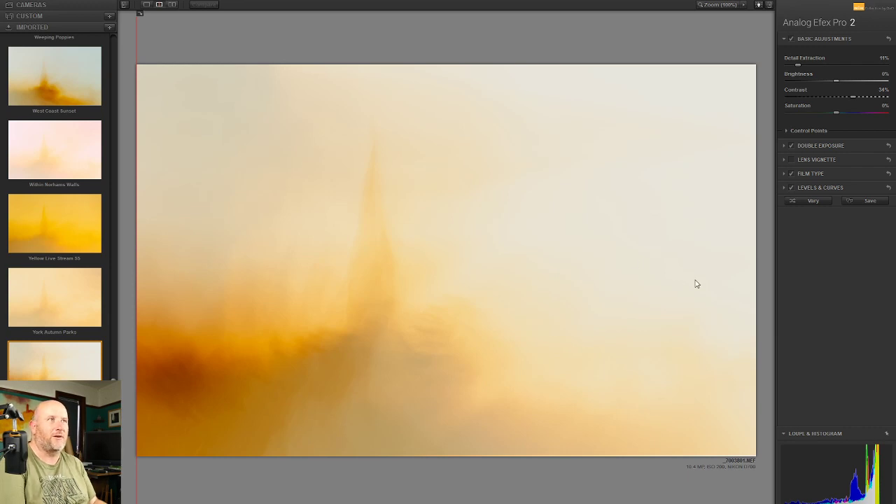
- Enable the Lens Vignette, move its centre to the image's lower edge below the spire, and check its effect
{"action": "left_click", "coordinate": [793, 159]}
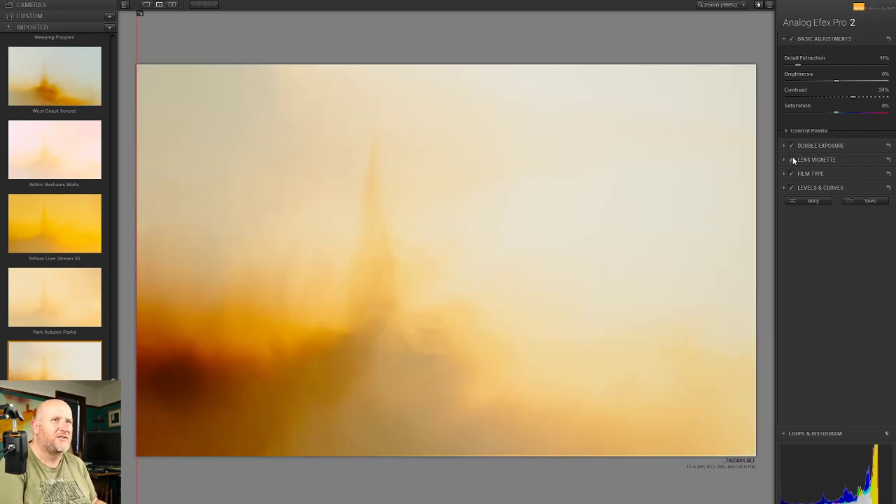
{"action": "left_click", "coordinate": [792, 159]}
{"action": "left_click", "coordinate": [793, 159]}
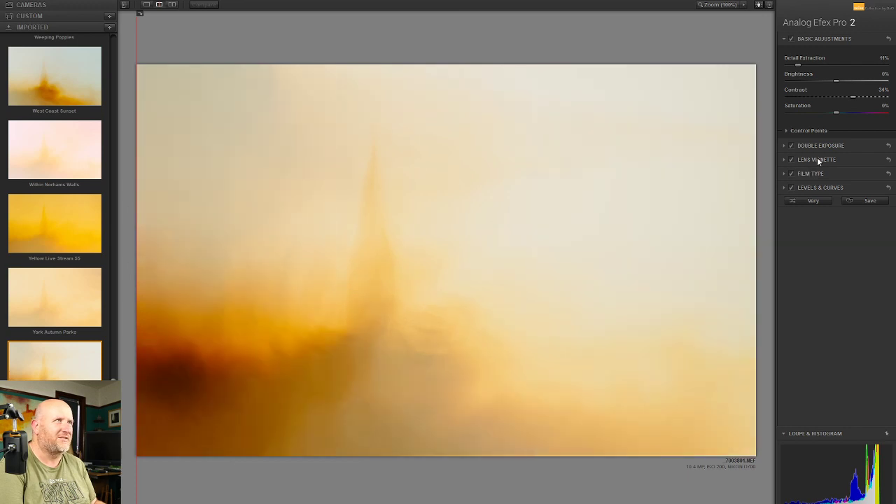
{"action": "left_click", "coordinate": [817, 160]}
{"action": "left_click_drag", "start_coordinate": [451, 184], "coordinate": [740, 362]}
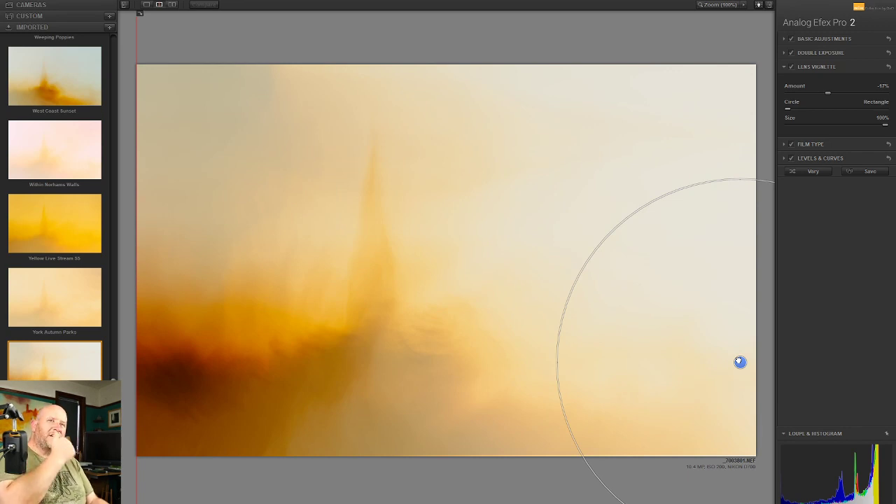
{"action": "left_click_drag", "start_coordinate": [741, 362], "coordinate": [337, 457]}
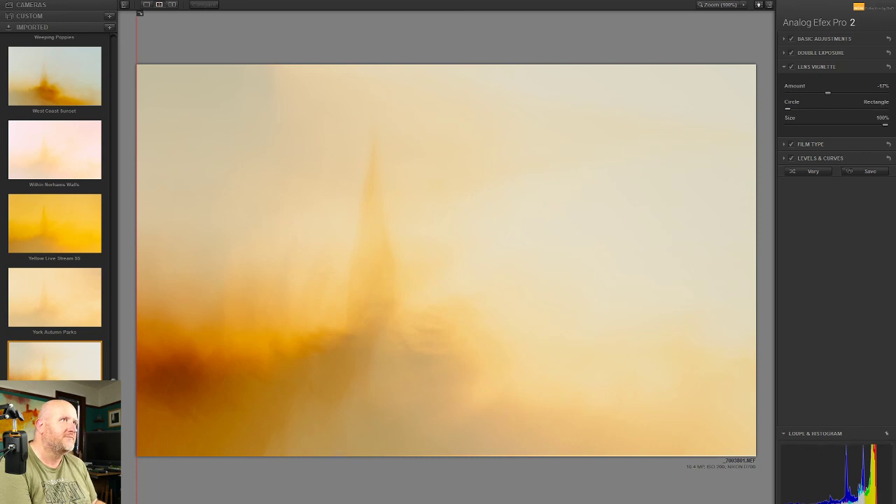
{"action": "left_click", "coordinate": [790, 67]}
{"action": "left_click", "coordinate": [791, 67]}
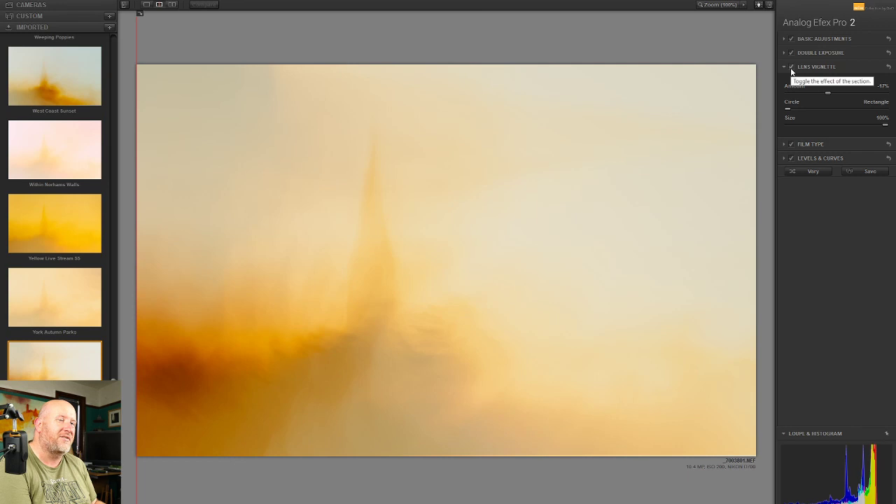
- Enlarge the Double Exposure's second exposure by its upper right corner and reposition it slightly right of the spire's base
{"action": "left_click", "coordinate": [823, 53]}
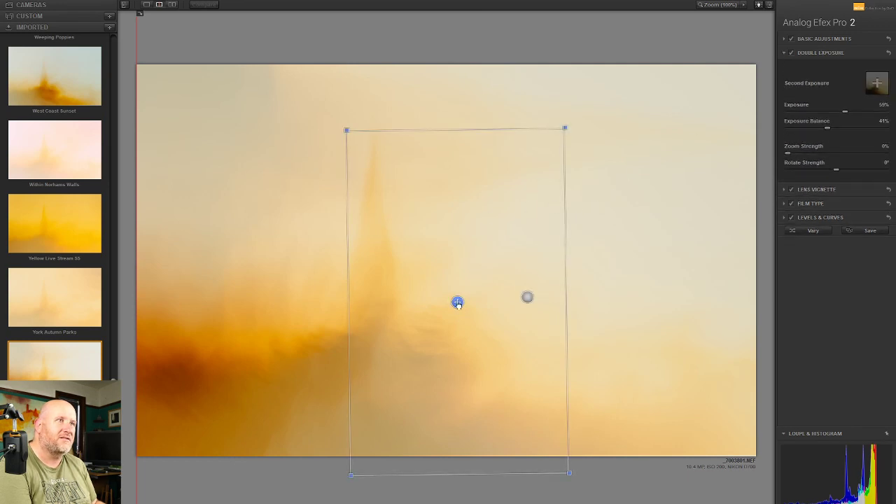
{"action": "left_click_drag", "start_coordinate": [458, 303], "coordinate": [416, 304]}
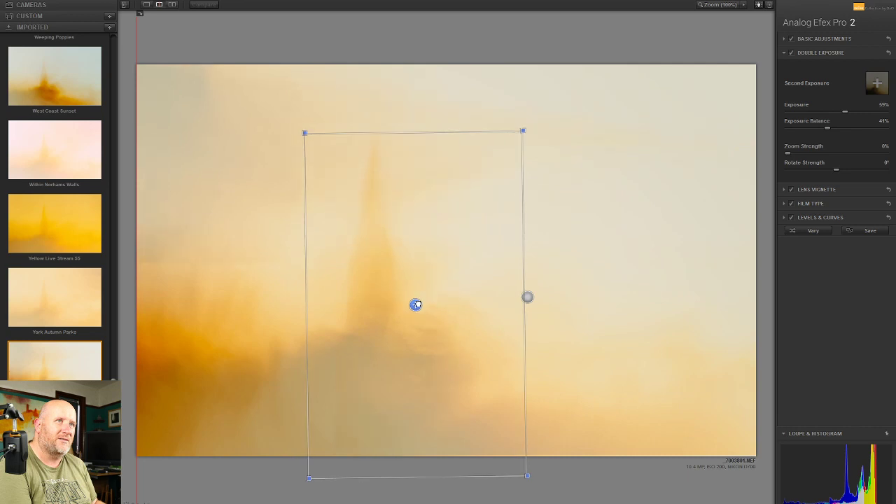
{"action": "left_click_drag", "start_coordinate": [523, 132], "coordinate": [542, 99]}
{"action": "left_click_drag", "start_coordinate": [416, 306], "coordinate": [437, 296]}
{"action": "left_click_drag", "start_coordinate": [437, 297], "coordinate": [446, 299]}
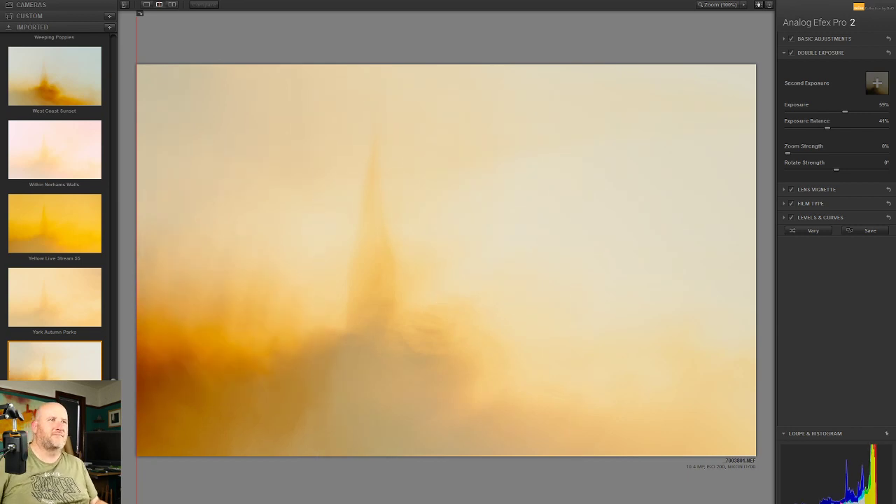
- Set the Double Exposure's Rotate Strength to -134° and its Exposure Balance to 42%
{"action": "left_click", "coordinate": [819, 170]}
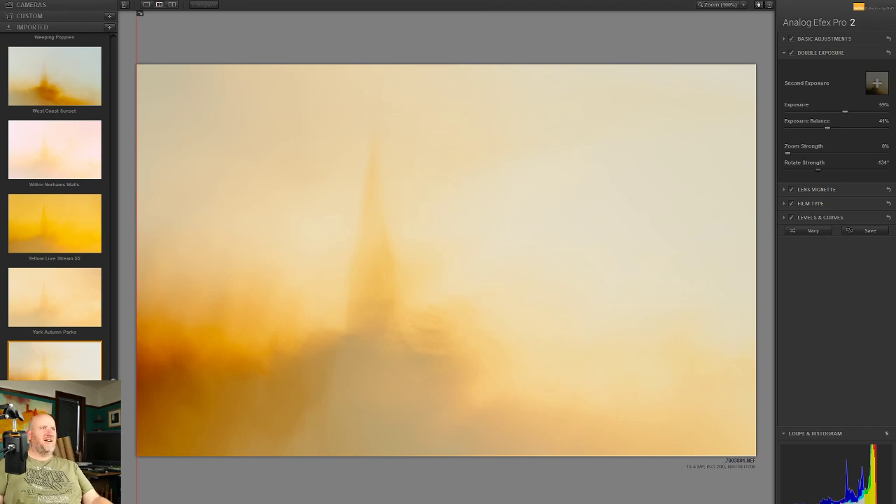
{"action": "double_click", "coordinate": [826, 129]}
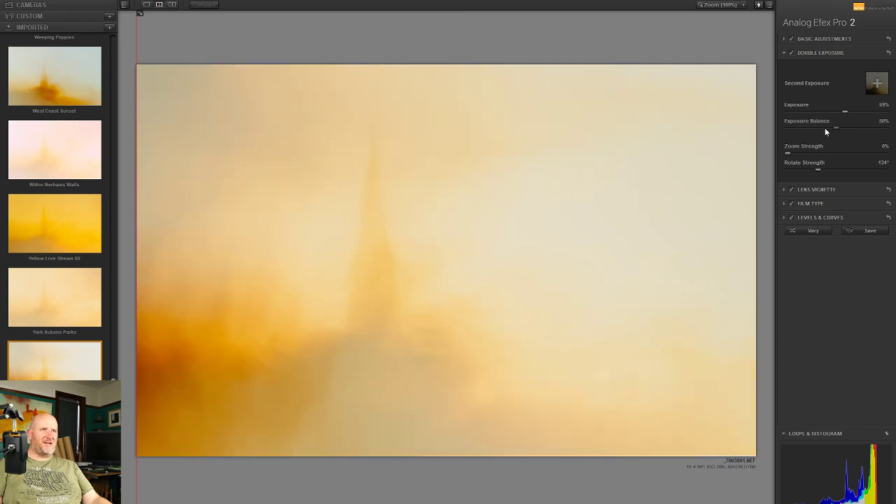
{"action": "left_click", "coordinate": [825, 128]}
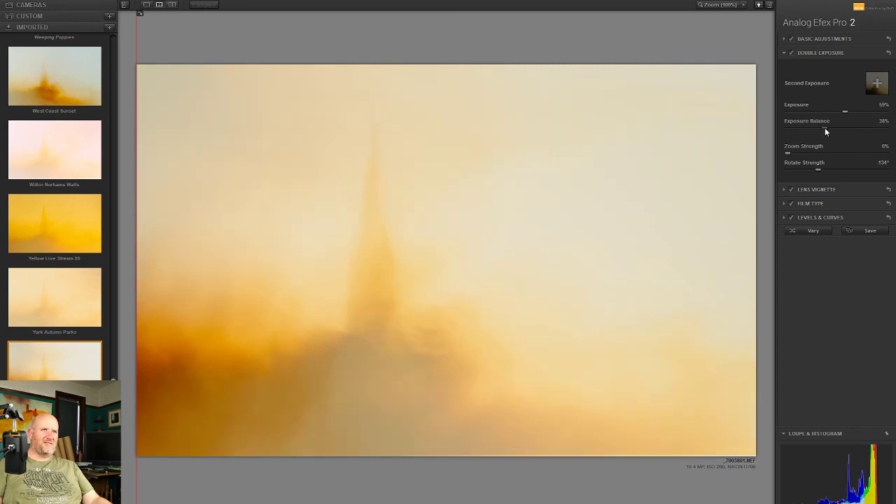
{"action": "left_click_drag", "start_coordinate": [828, 127], "coordinate": [830, 127]}
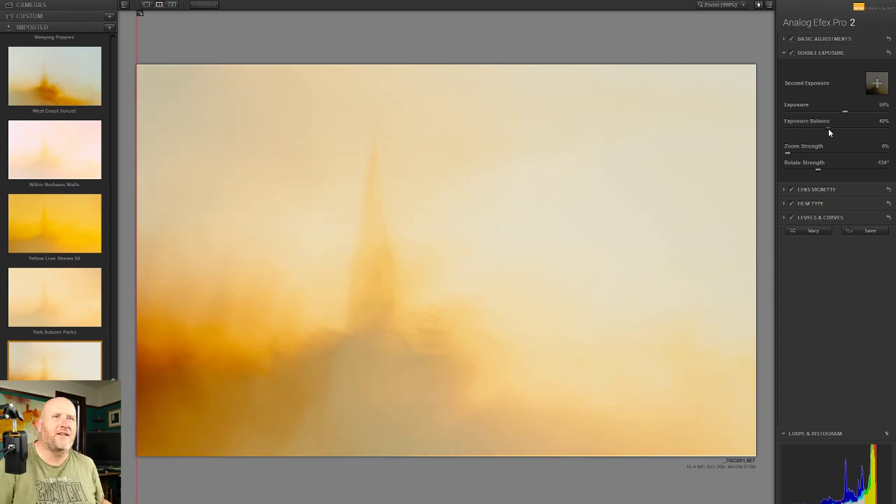
{"action": "mouse_move", "coordinate": [263, 32]}
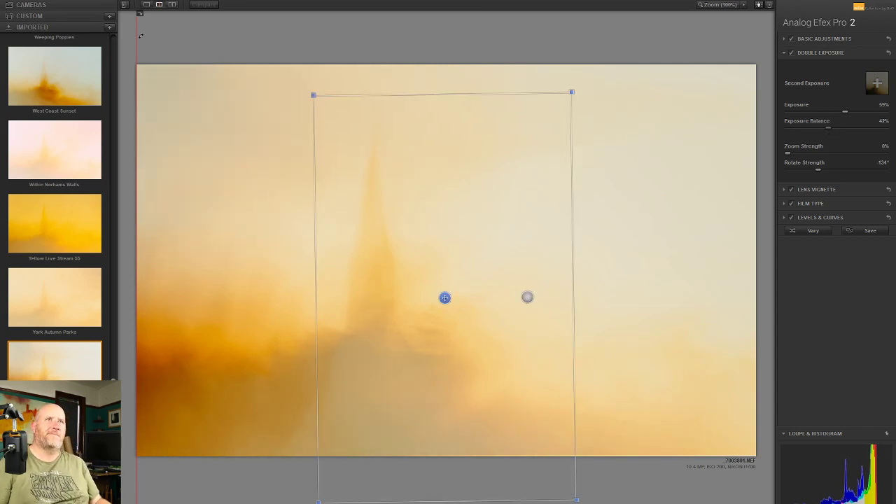
{"action": "left_click_drag", "start_coordinate": [138, 35], "coordinate": [33, 28]}
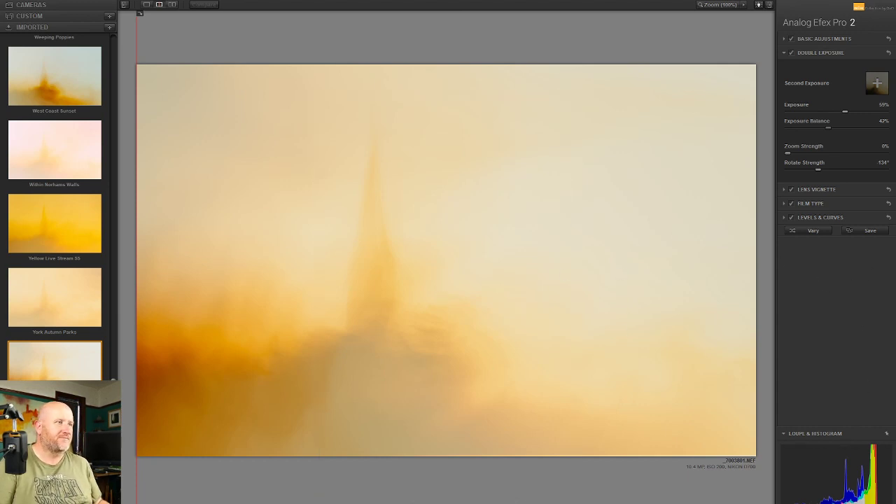
- Render the adjusted finish into the document and save the layered file as _7003585-Edit-2.psd
{"action": "key", "text": "Return"}
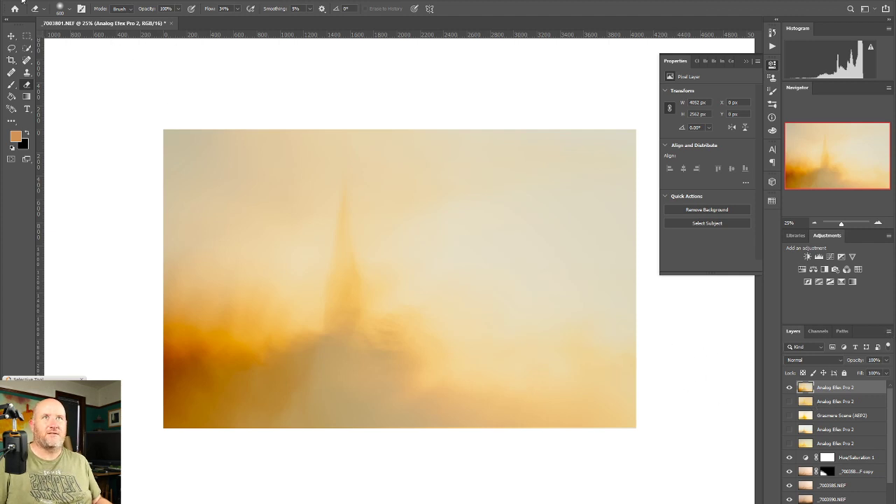
{"action": "left_click", "coordinate": [23, 1]}
{"action": "left_click", "coordinate": [61, 99]}
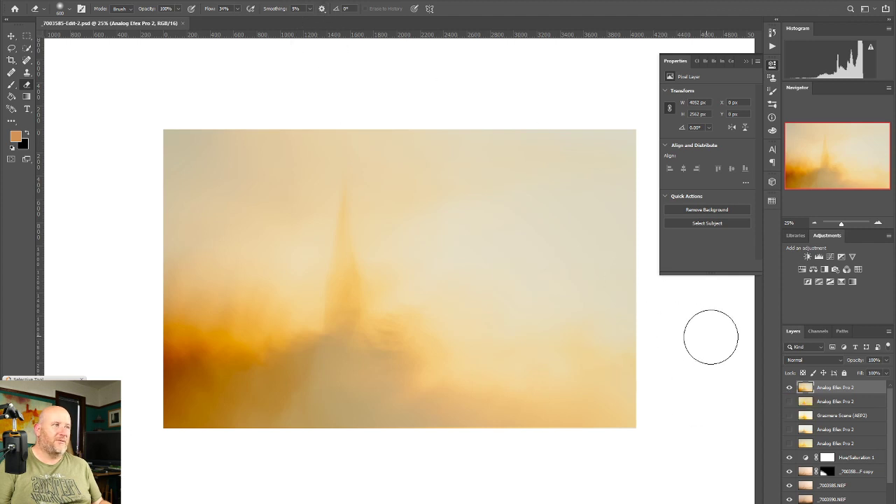
- Hide the topmost finish, show the lowest Analog Efex Pro 2 layer above Hue/Saturation 1, and flatten the image without the hidden layers
{"action": "left_click", "coordinate": [790, 388]}
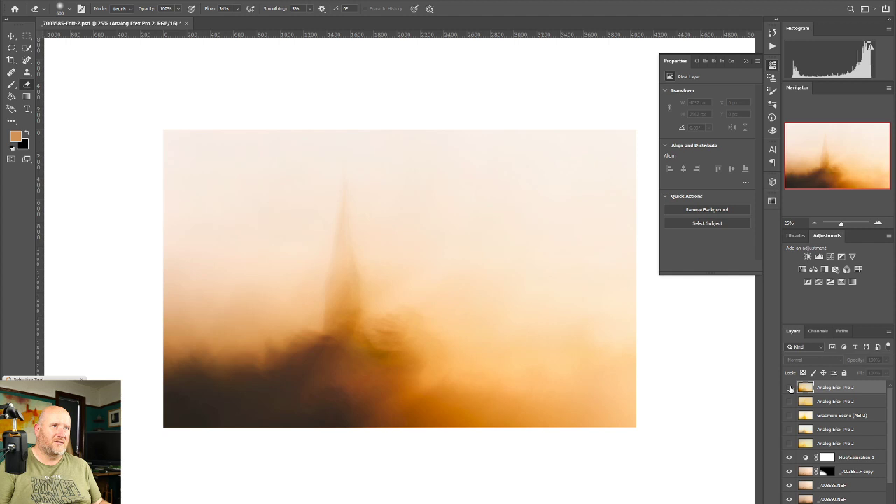
{"action": "left_click", "coordinate": [790, 443]}
{"action": "left_click", "coordinate": [831, 445]}
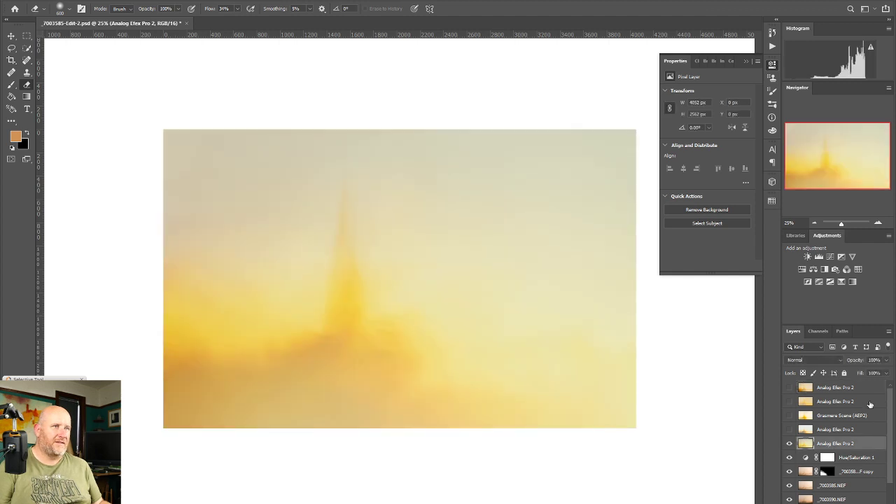
{"action": "left_click", "coordinate": [889, 331]}
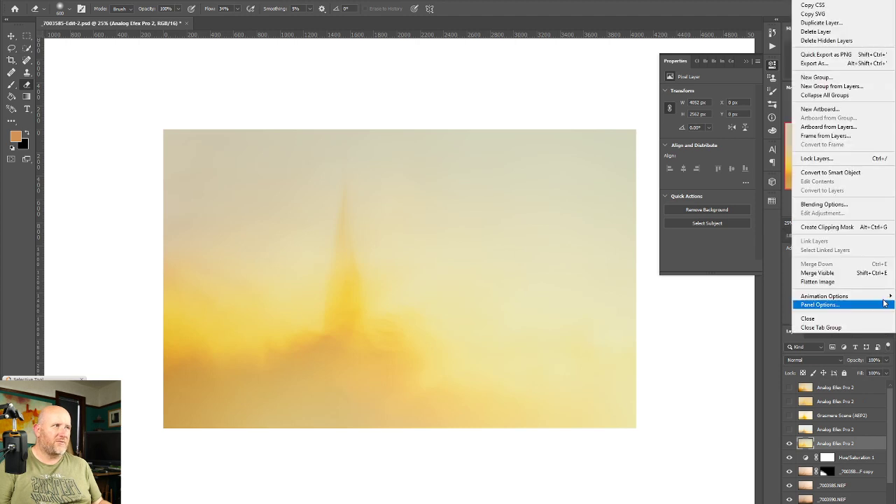
{"action": "left_click", "coordinate": [855, 282]}
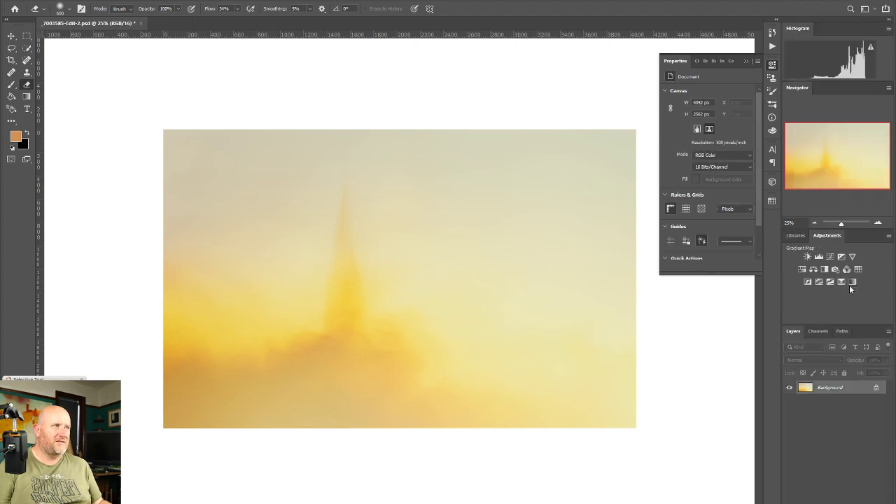
- Save the flattened image as a separate copy named _7003585-Edit-2-2.psd
{"action": "left_click", "coordinate": [44, 1]}
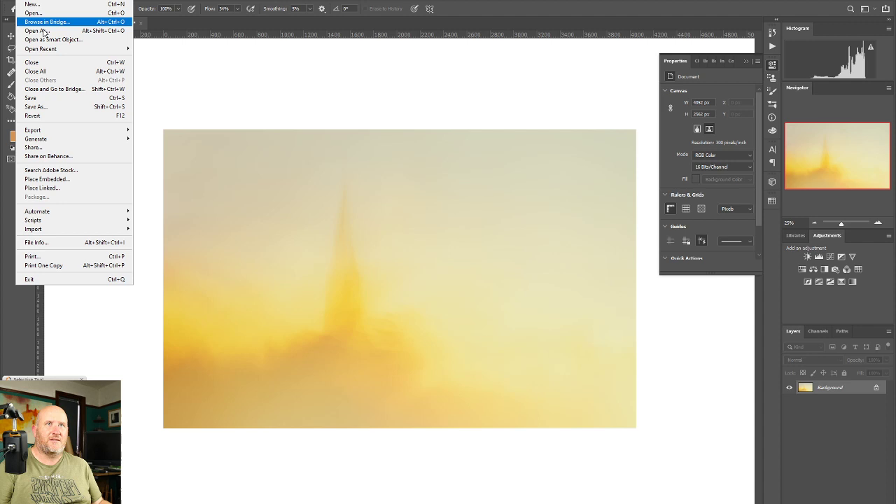
{"action": "left_click", "coordinate": [62, 108]}
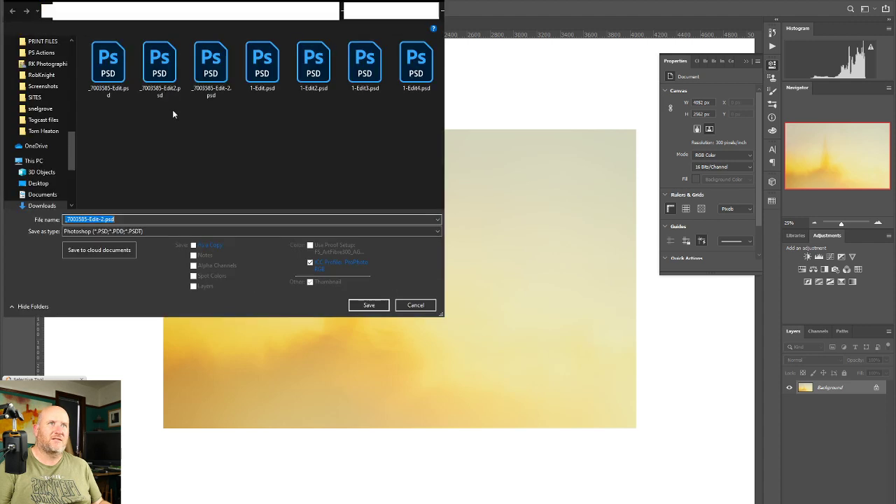
{"action": "left_click", "coordinate": [103, 220]}
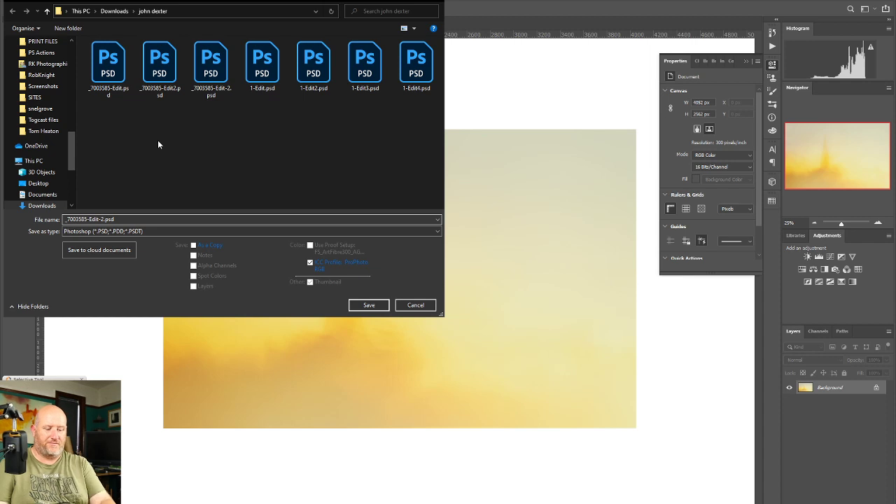
{"action": "type", "text": "-2"}
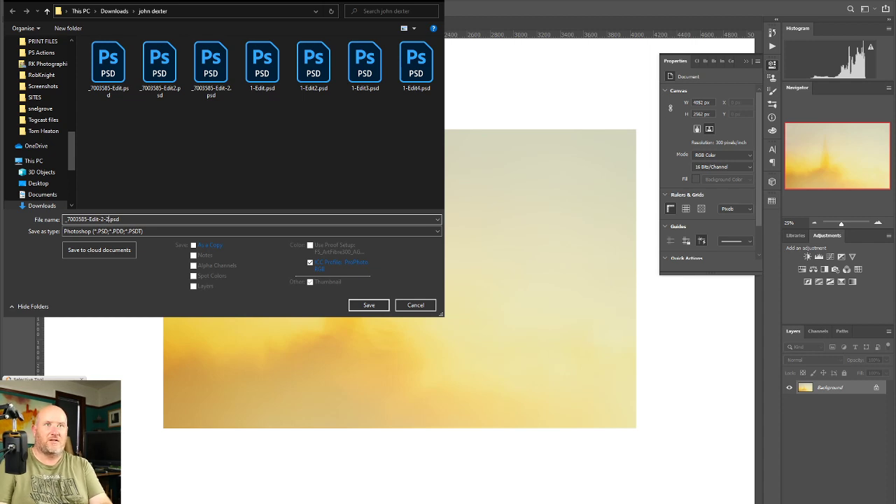
{"action": "left_click", "coordinate": [381, 306]}
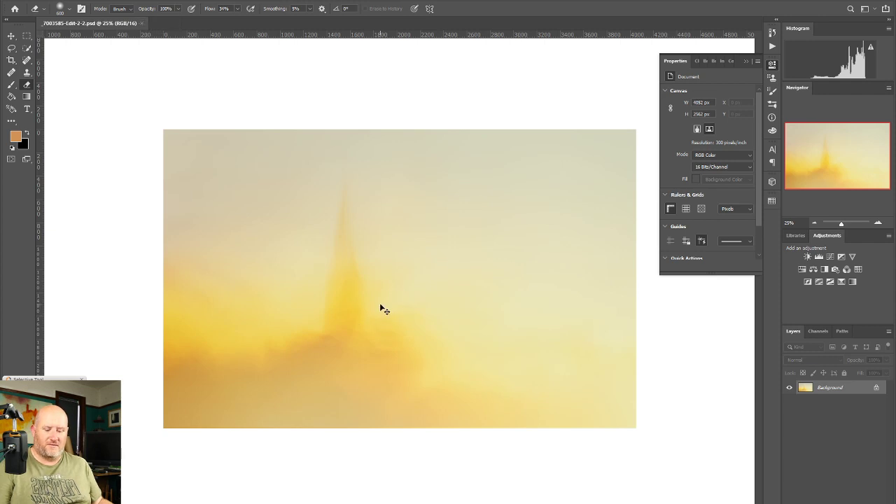
- Undo the flattening, show the Analog Efex Pro 2 layer directly below Grasmere Scene (AEP2), and flatten the image with that finish
{"action": "key", "text": "ctrl+z"}
{"action": "left_click", "coordinate": [789, 431]}
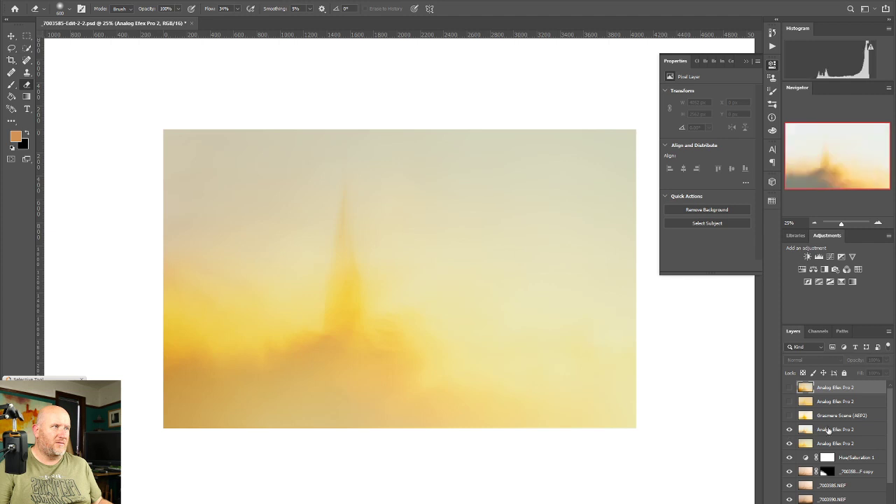
{"action": "left_click", "coordinate": [833, 430]}
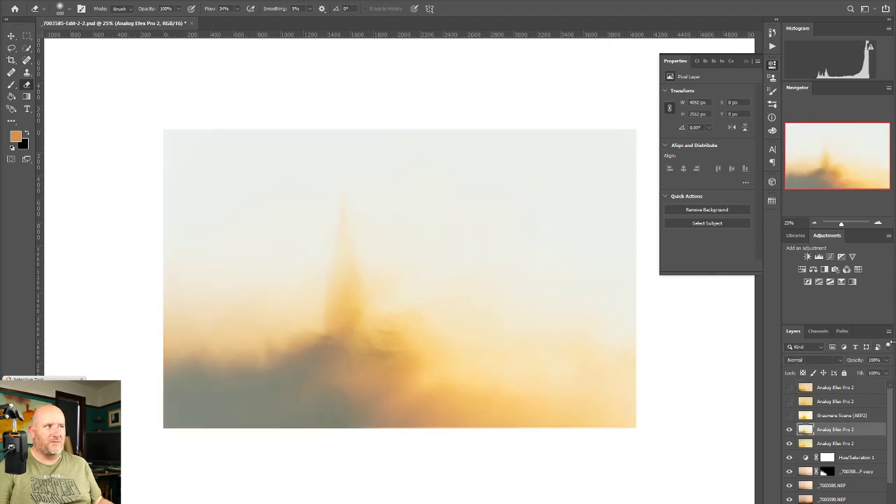
{"action": "left_click", "coordinate": [888, 332]}
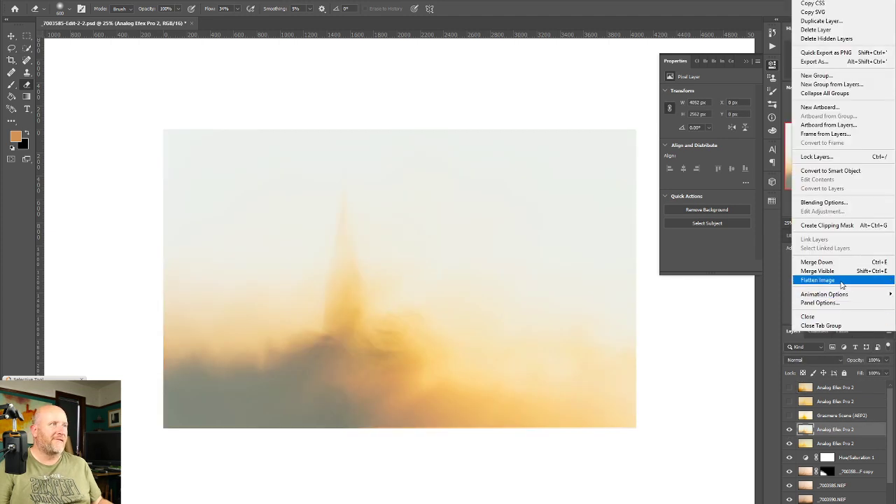
{"action": "left_click", "coordinate": [844, 281]}
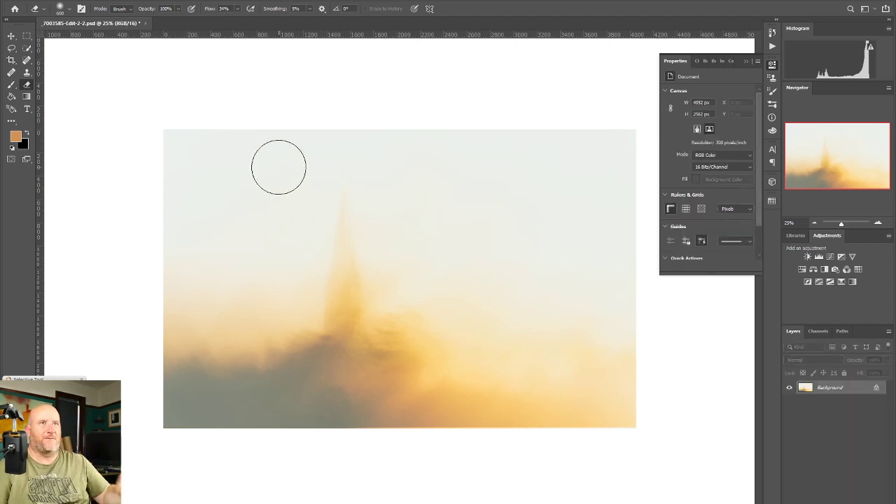
- Save the flattened image as a separate copy named _7003585-Edit-2-3.psd
{"action": "left_click", "coordinate": [26, 1]}
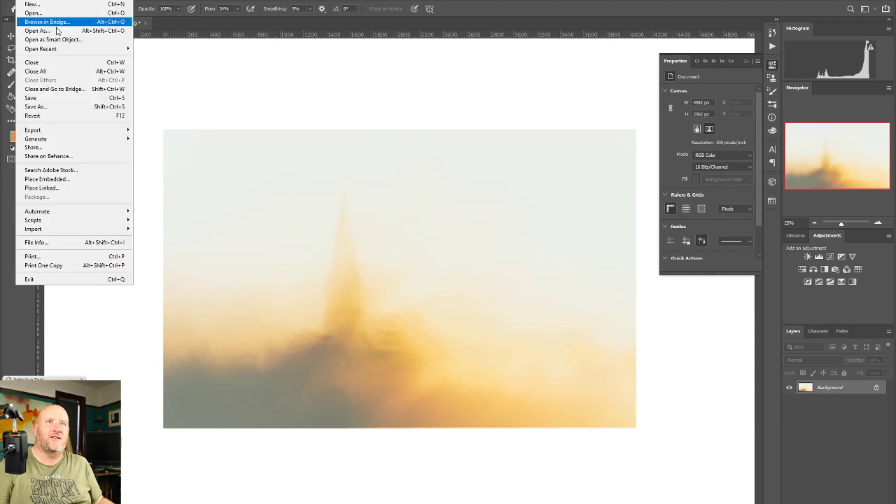
{"action": "left_click", "coordinate": [90, 107]}
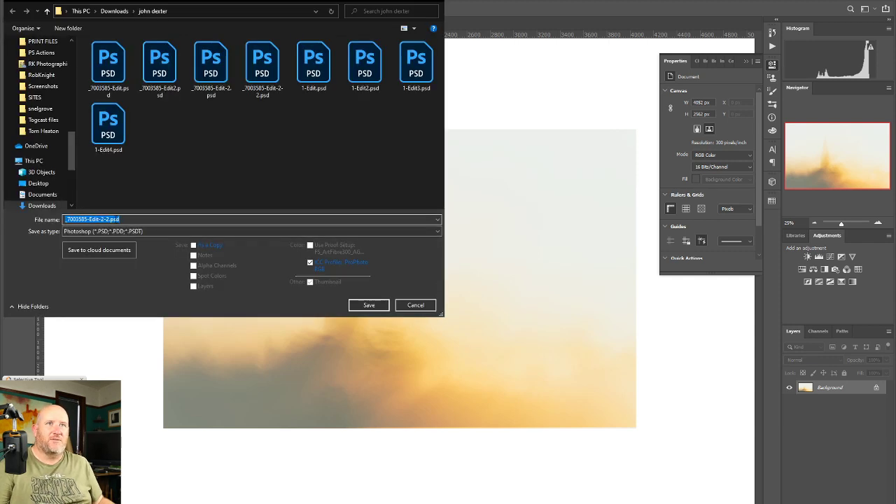
{"action": "left_click", "coordinate": [108, 219]}
{"action": "key", "text": "BackSpace"}
{"action": "type", "text": "3"}
{"action": "left_click", "coordinate": [371, 305]}
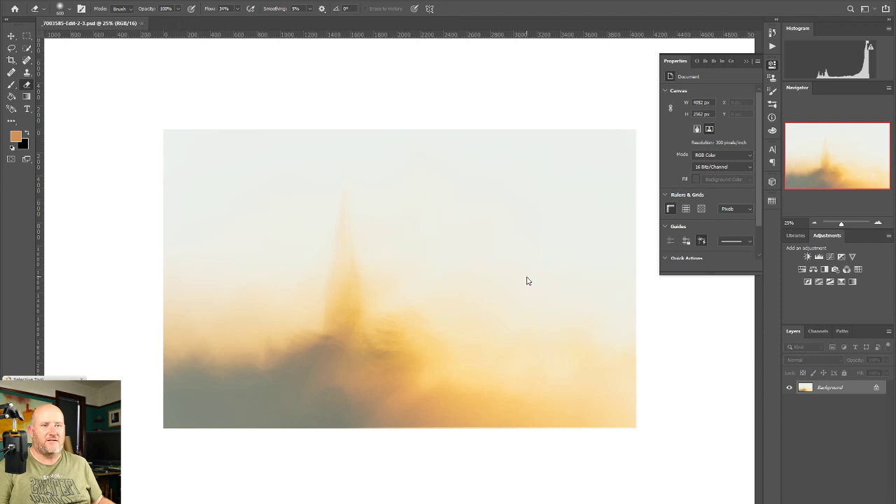
- Undo the flattening, show the Grasmere Scene (AEP2) layer, and flatten the image with that finish
{"action": "key", "text": "ctrl+z"}
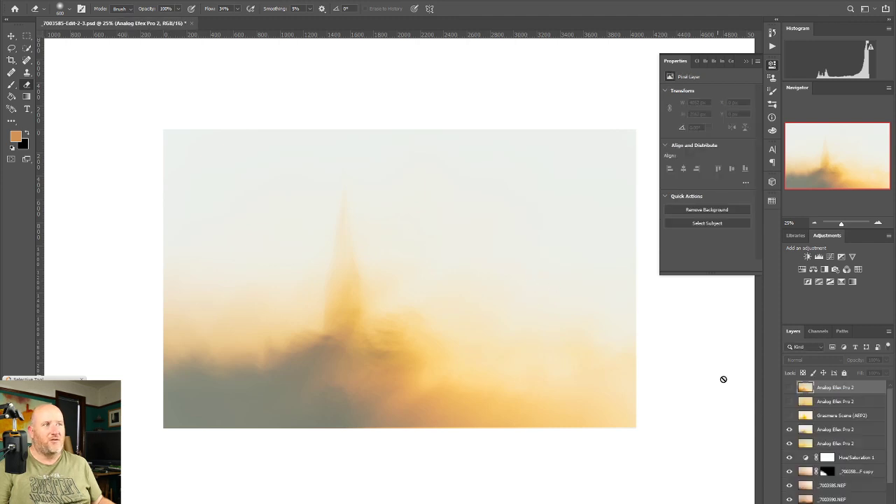
{"action": "left_click", "coordinate": [789, 416]}
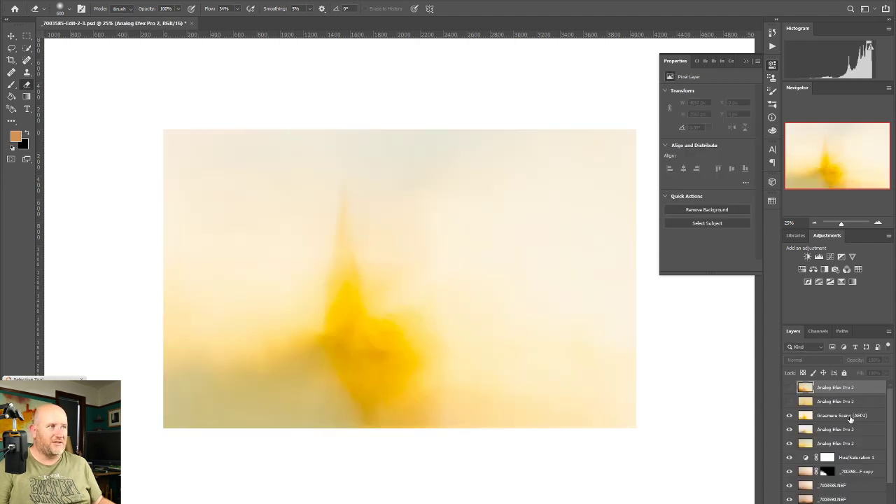
{"action": "left_click", "coordinate": [851, 419]}
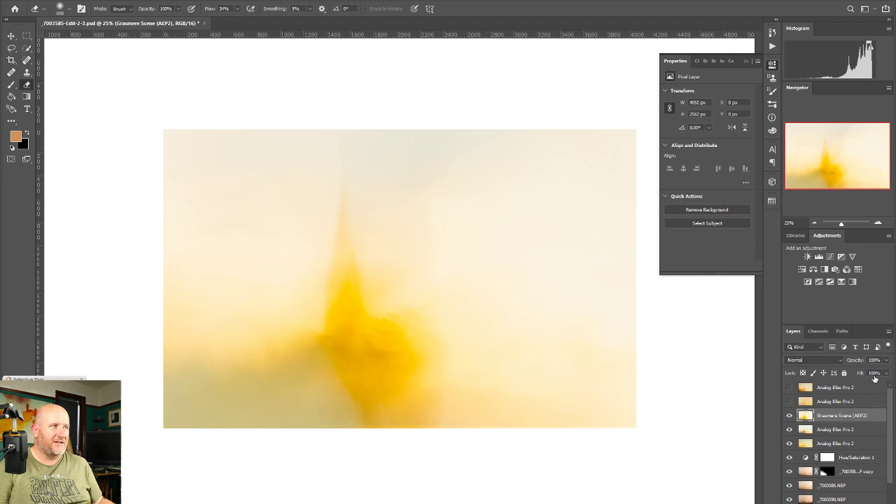
{"action": "left_click", "coordinate": [890, 335]}
{"action": "left_click", "coordinate": [846, 284]}
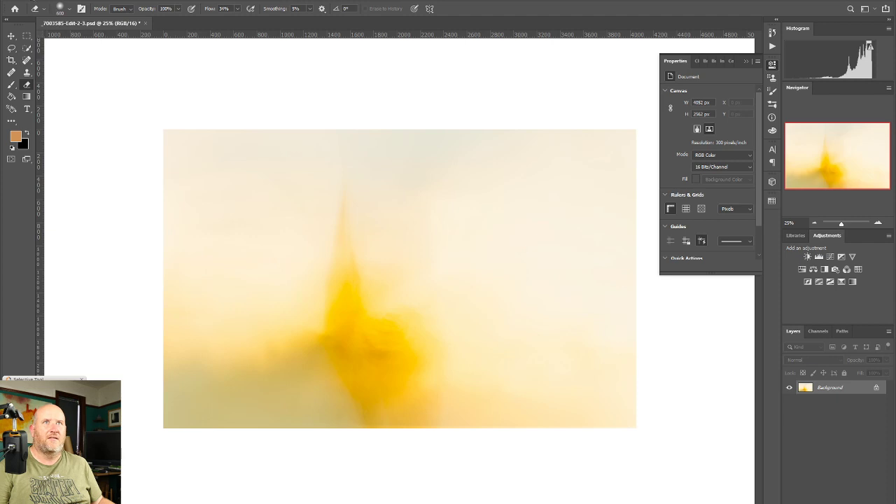
- Save the flattened image as a separate copy named _7003585-Edit-2-4.psd
{"action": "left_click", "coordinate": [28, 1]}
{"action": "left_click", "coordinate": [60, 109]}
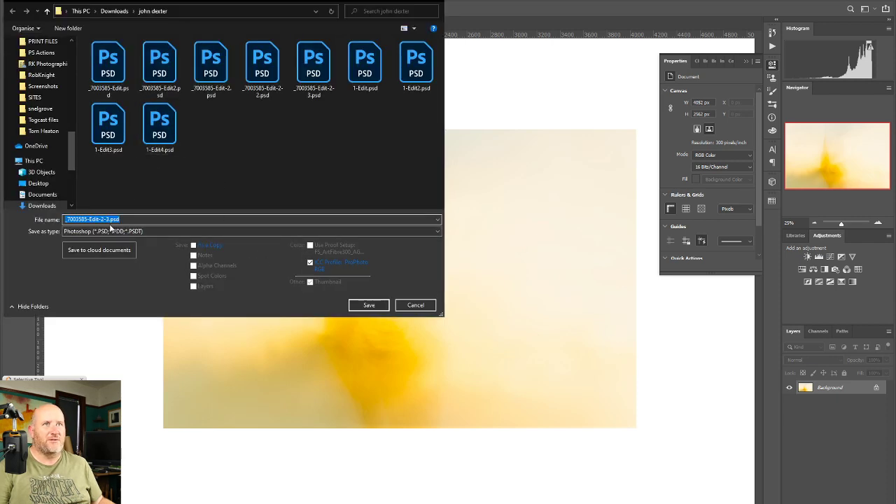
{"action": "left_click", "coordinate": [108, 219]}
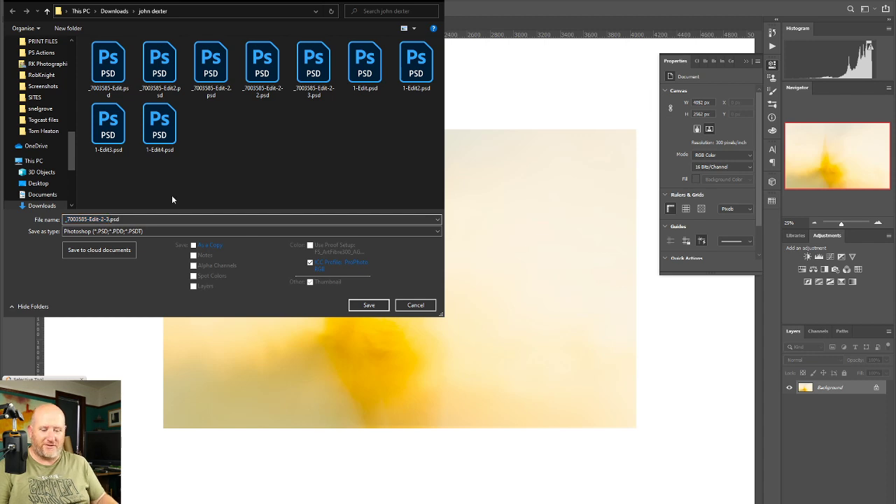
{"action": "key", "text": "BackSpace"}
{"action": "type", "text": "4"}
{"action": "left_click", "coordinate": [369, 305]}
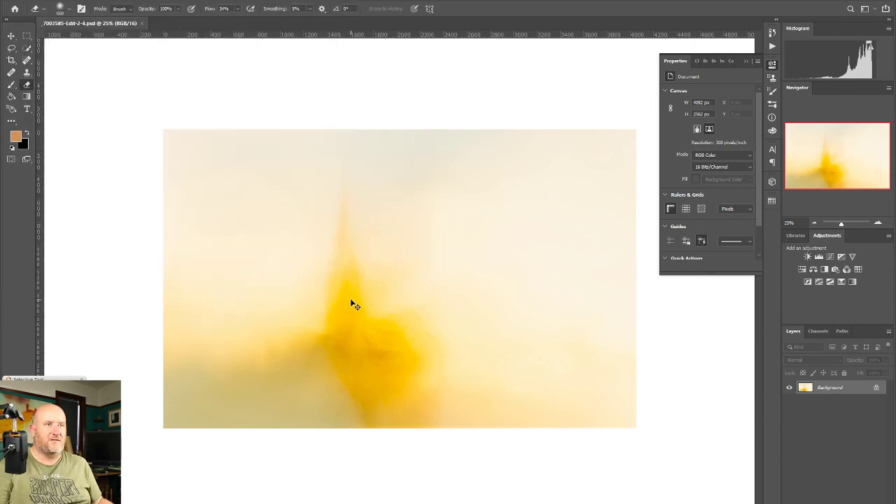
- Restore the layers, show the Analog Efex Pro 2 layer directly above Grasmere Scene (AEP2), and flatten the image with that finish
{"action": "left_click", "coordinate": [790, 402]}
{"action": "left_click", "coordinate": [840, 405]}
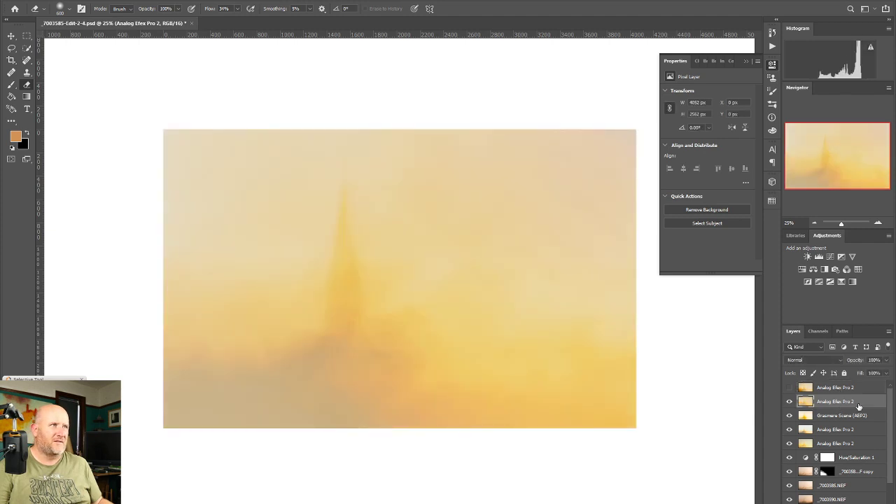
{"action": "left_click", "coordinate": [888, 332]}
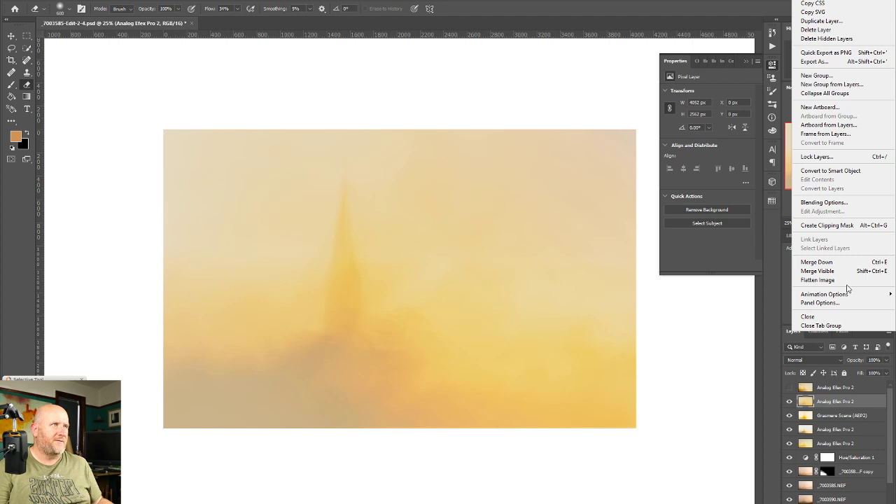
{"action": "left_click", "coordinate": [846, 281]}
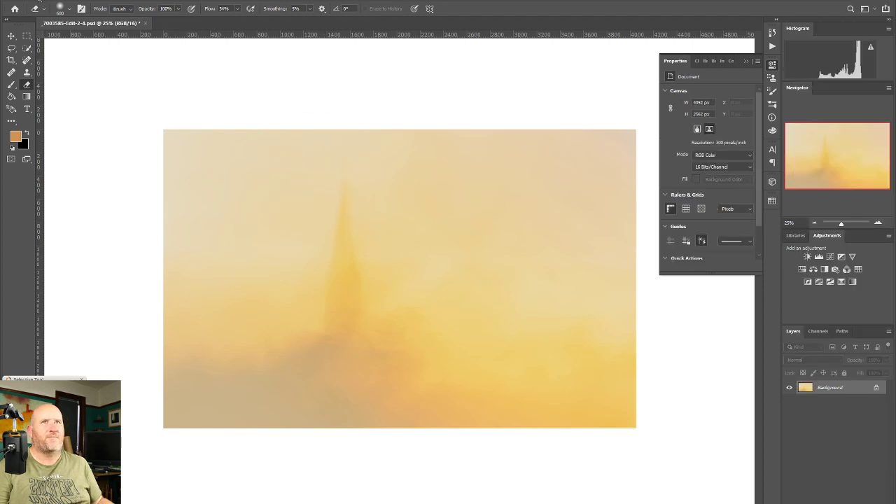
- Save the flattened image as a separate copy named _7003585-Edit-2-5.psd and view it in Lightroom Classic
{"action": "left_click", "coordinate": [24, 0]}
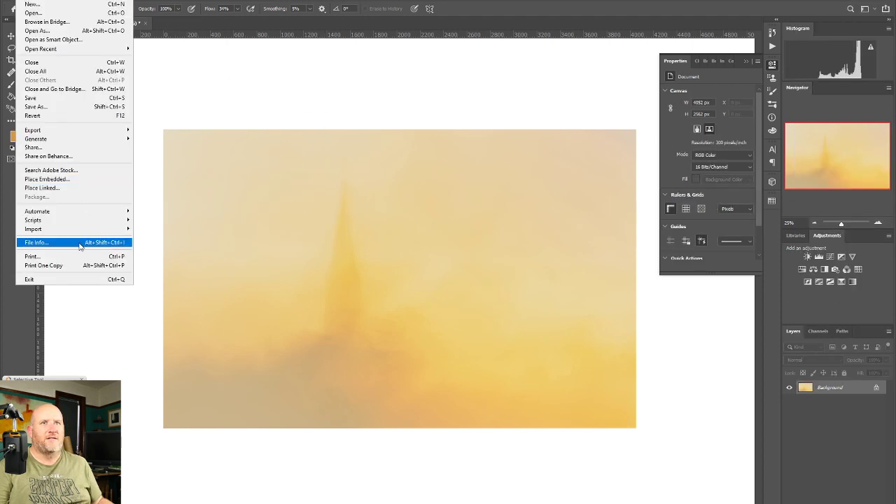
{"action": "left_click", "coordinate": [60, 109]}
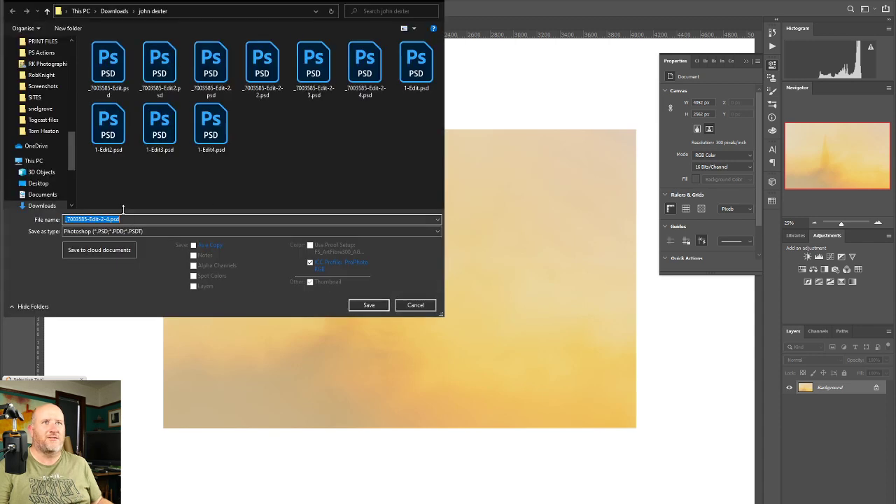
{"action": "left_click", "coordinate": [109, 218]}
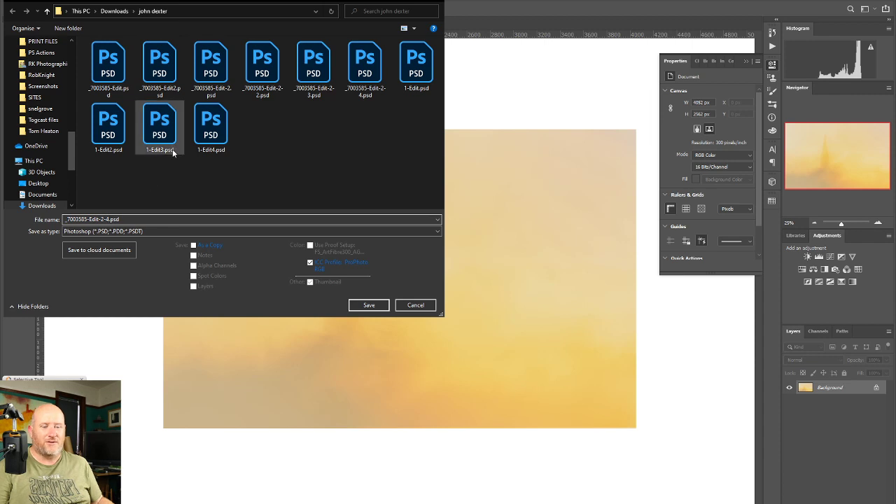
{"action": "key", "text": "BackSpace"}
{"action": "type", "text": "5"}
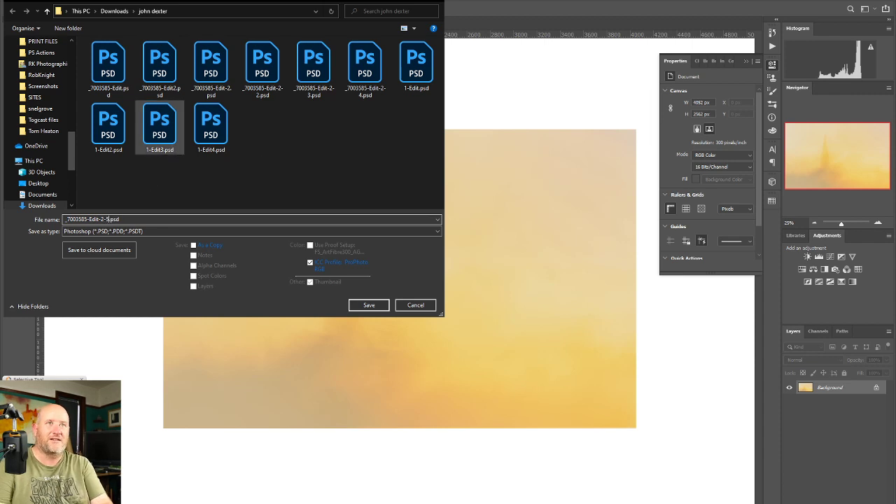
{"action": "left_click", "coordinate": [369, 306]}
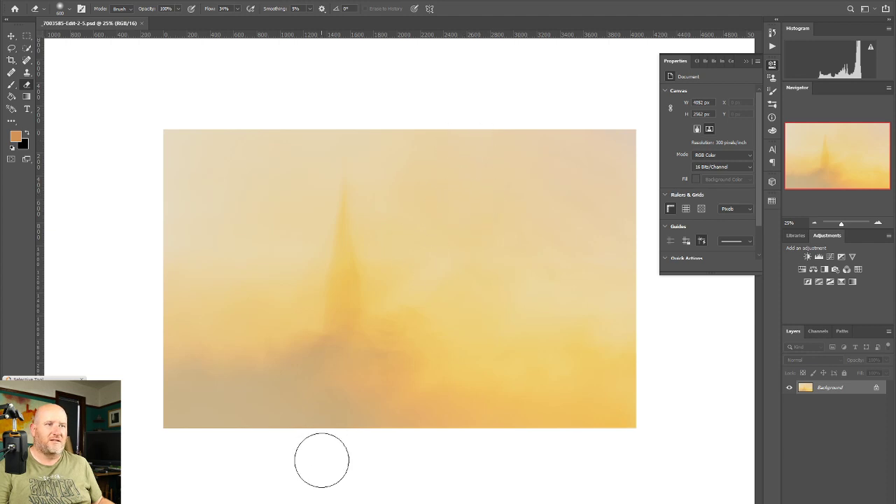
{"action": "key", "text": "alt+Tab"}
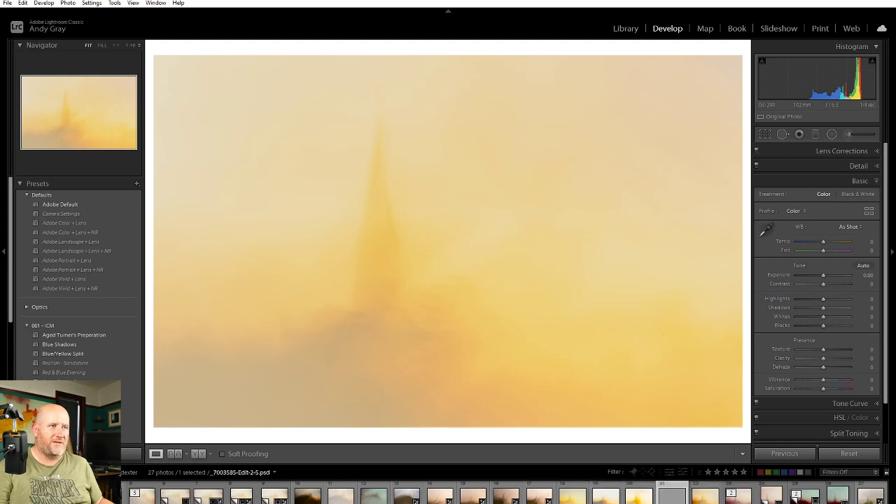
- Return to Photoshop, restore the layers, hide every Analog Efex Pro 2 and Grasmere Scene layer, and flatten the image without those finishes
{"action": "key", "text": "alt+Tab"}
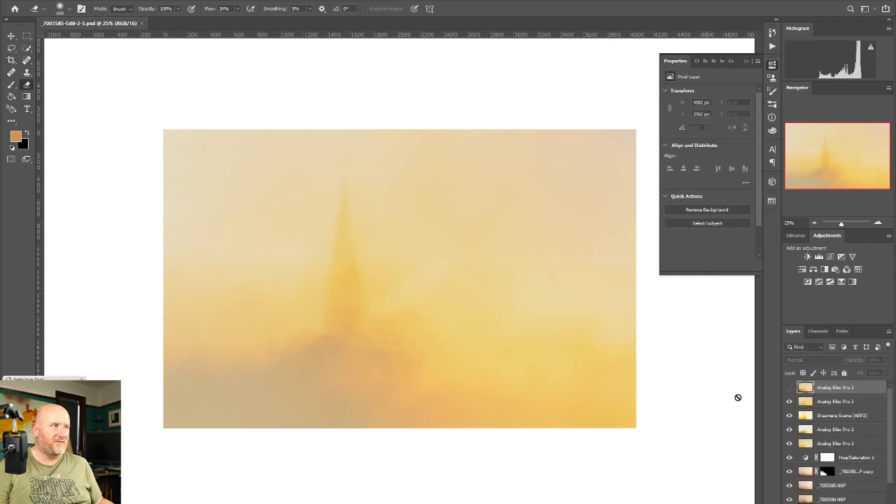
{"action": "left_click", "coordinate": [789, 401]}
{"action": "left_click", "coordinate": [789, 415]}
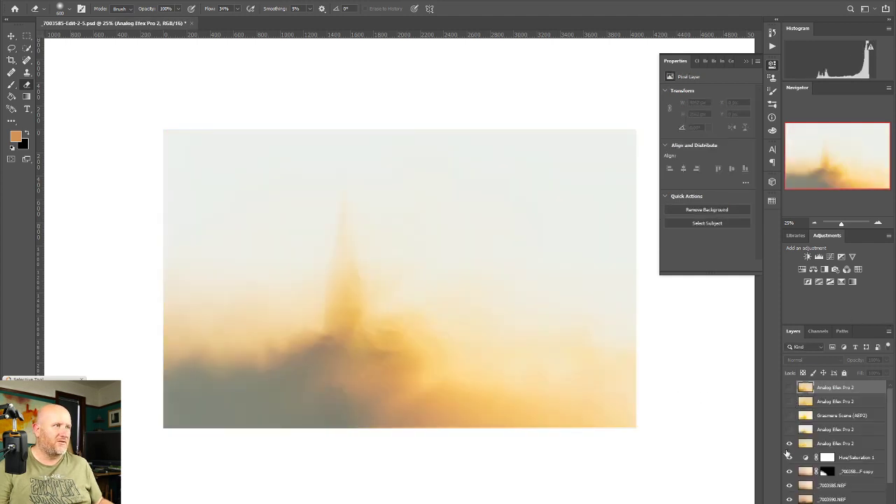
{"action": "left_click", "coordinate": [790, 429]}
{"action": "left_click", "coordinate": [790, 443]}
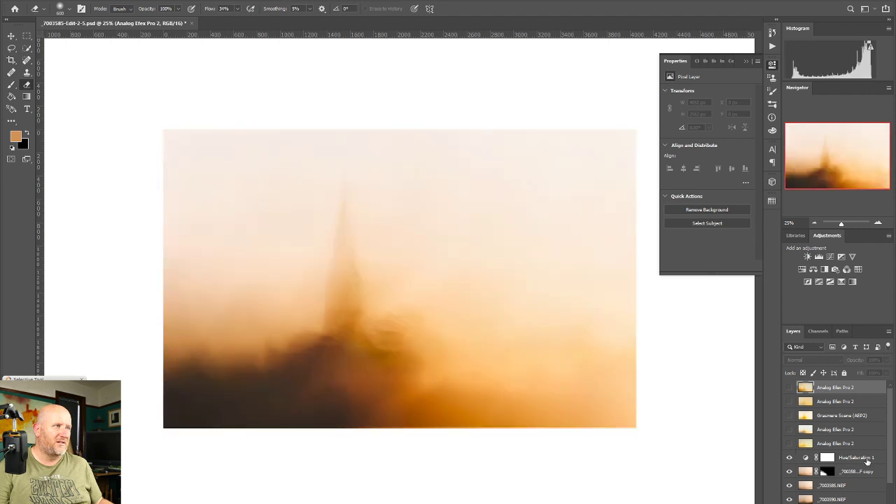
{"action": "left_click", "coordinate": [848, 459]}
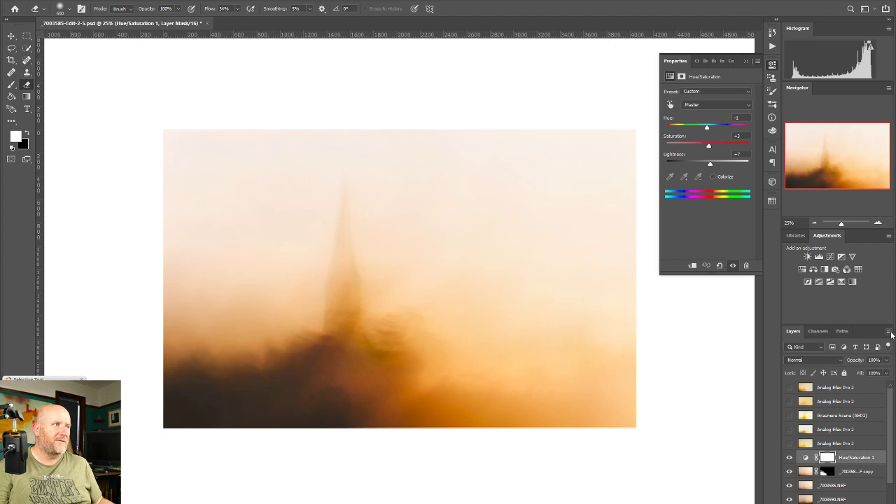
{"action": "left_click", "coordinate": [889, 331]}
{"action": "left_click", "coordinate": [826, 279]}
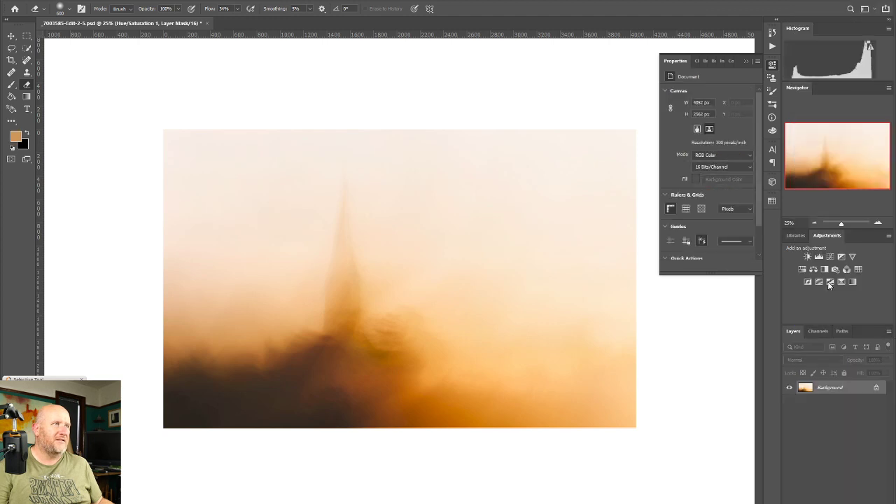
- Save the flattened image as a separate copy named _7003585-Edit-2-6.psd
{"action": "left_click", "coordinate": [24, 1]}
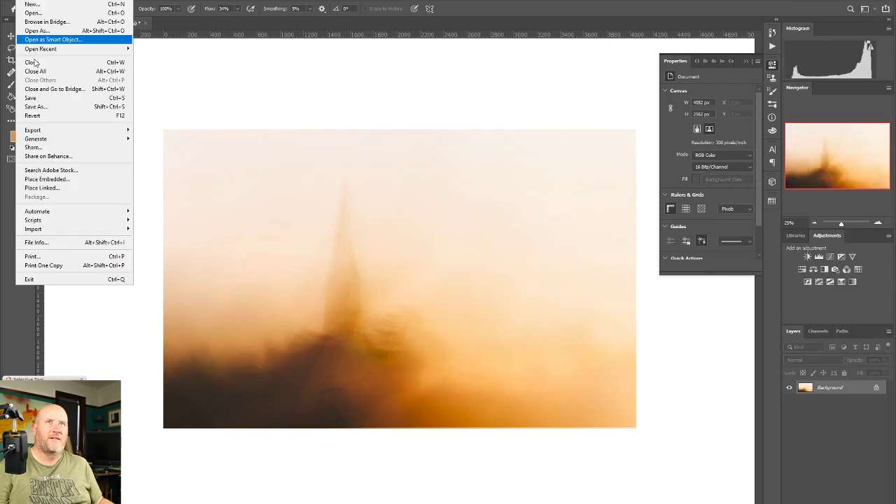
{"action": "left_click", "coordinate": [35, 106]}
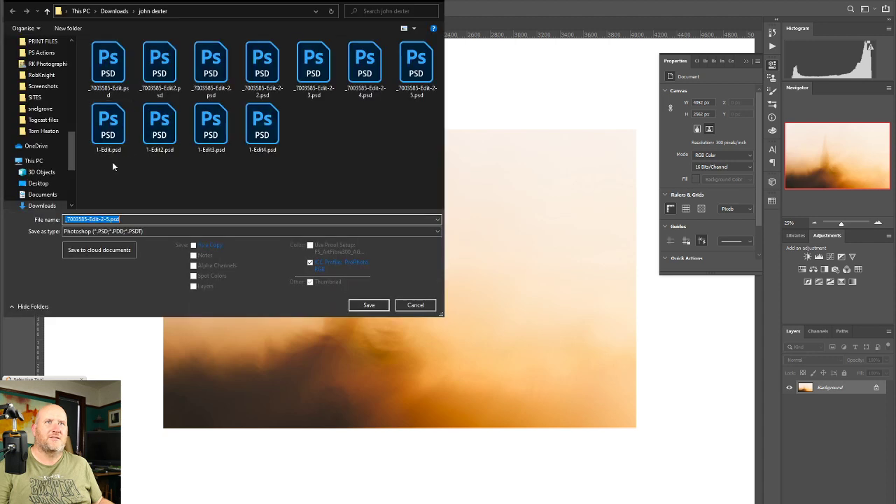
{"action": "left_click", "coordinate": [107, 220]}
{"action": "key", "text": "BackSpace"}
{"action": "type", "text": "6"}
{"action": "left_click", "coordinate": [357, 305]}
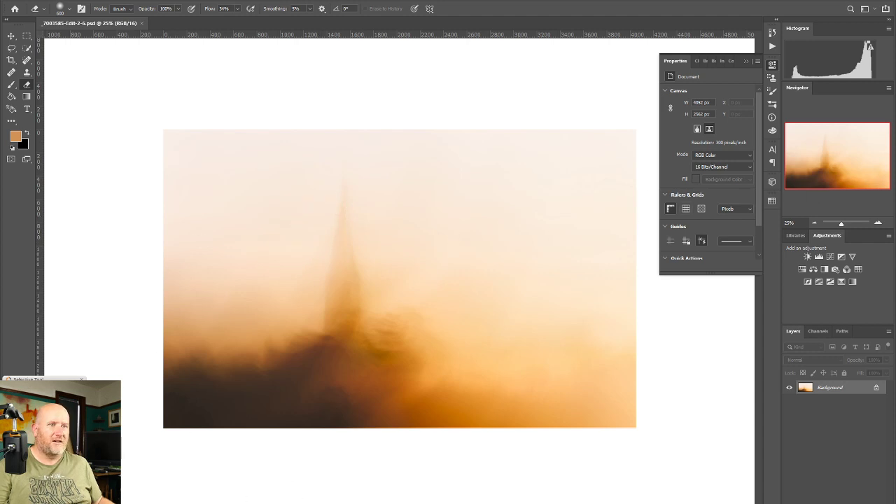
- Switch to Lightroom Classic, select the six spire finishes from _7003585-Edit-2-2.psd through _7003585-Edit-2.psd, and rate them 3 stars
{"action": "key", "text": "alt+Tab"}
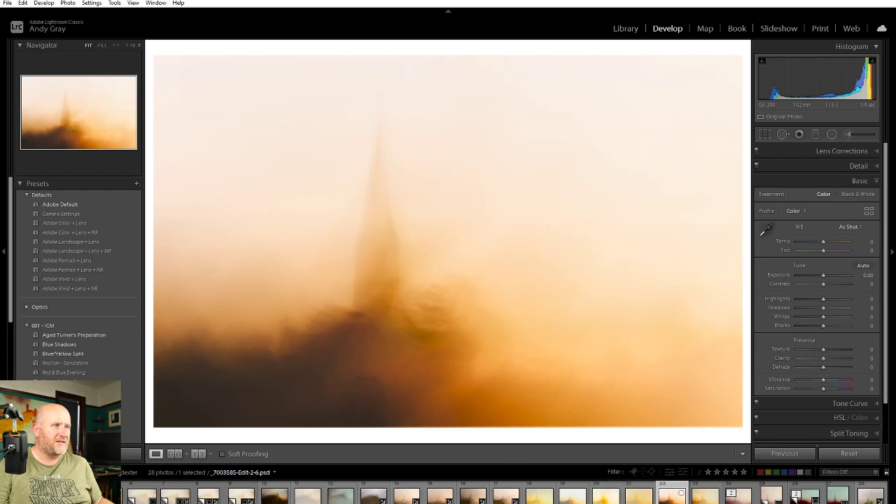
{"action": "left_click", "coordinate": [540, 497]}
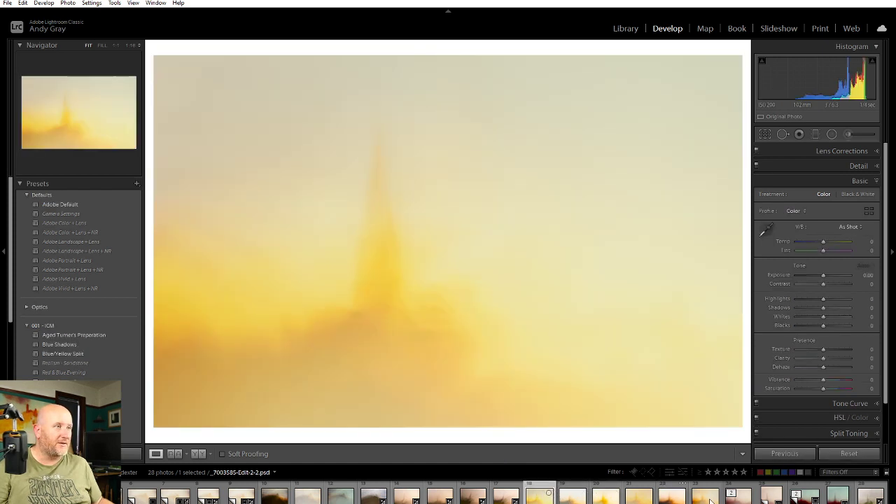
{"action": "left_click", "coordinate": [710, 499], "text": "shift"}
{"action": "right_click", "coordinate": [710, 499]}
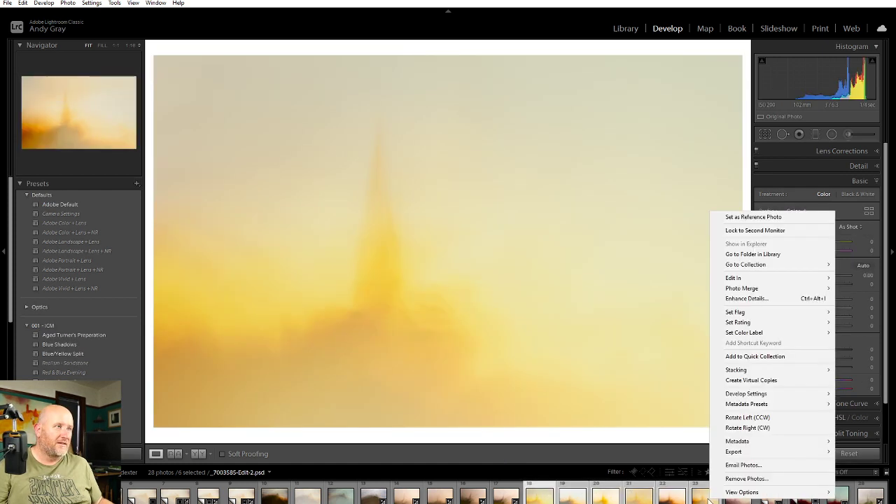
{"action": "mouse_move", "coordinate": [760, 324]}
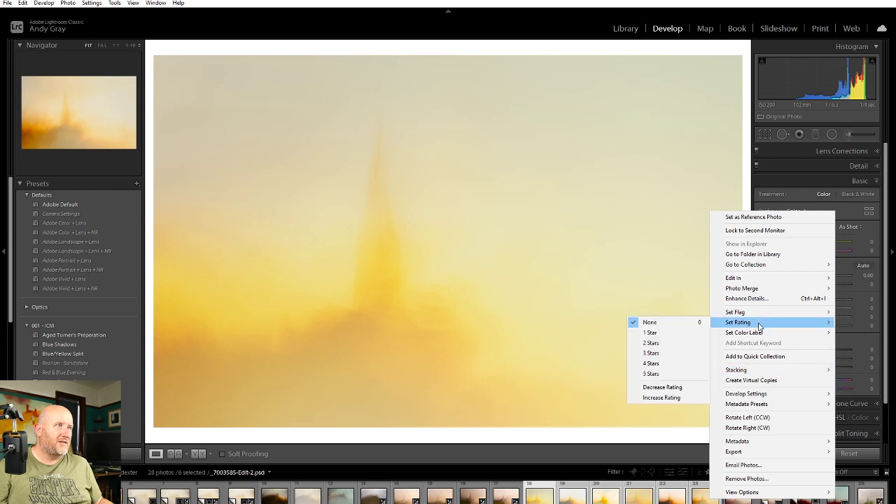
{"action": "left_click", "coordinate": [662, 353]}
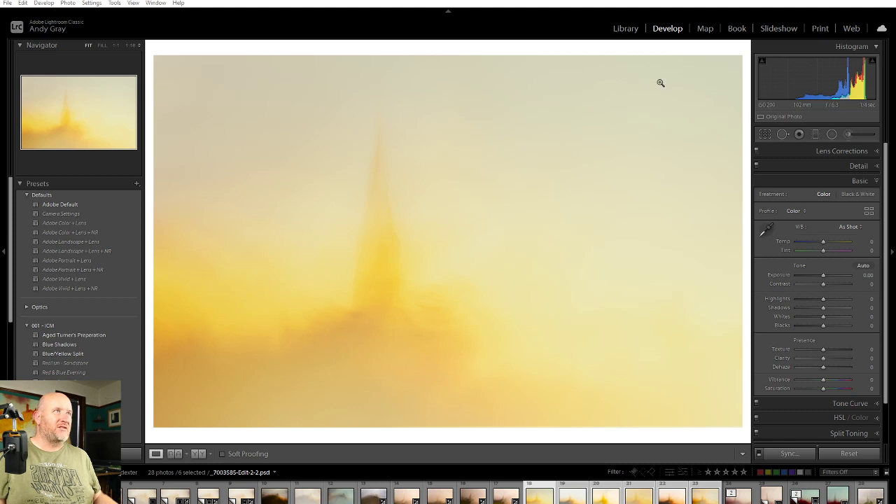
- Clear the multiple selection and select only _7003585-Edit-2-2.psd
{"action": "left_click", "coordinate": [437, 219]}
{"action": "left_click", "coordinate": [428, 222]}
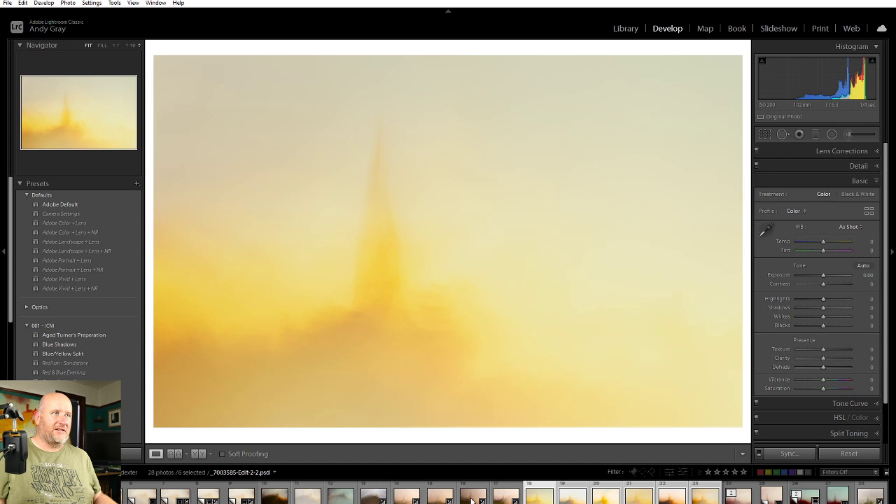
{"action": "left_click", "coordinate": [513, 499]}
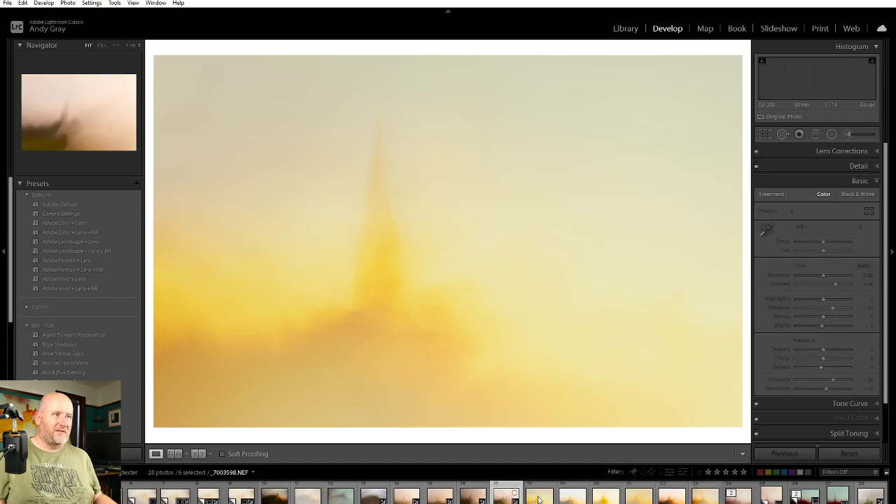
{"action": "left_click", "coordinate": [539, 499]}
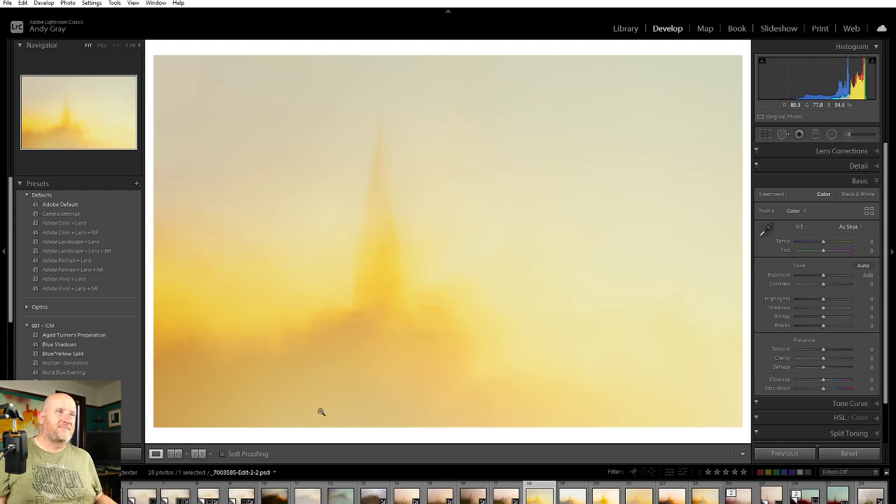
- Examine the saved spire finishes one after another at full size in the Library module
{"action": "left_click", "coordinate": [627, 29]}
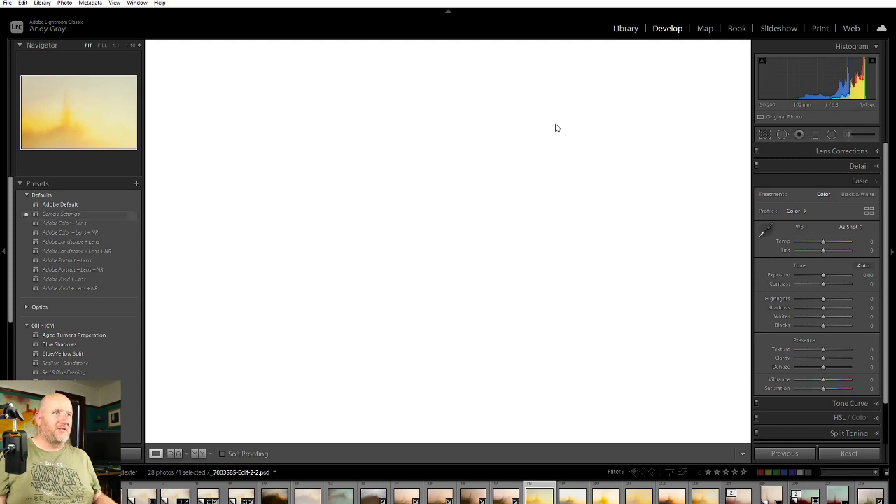
{"action": "key", "text": "Right"}
{"action": "key", "text": "Right"}
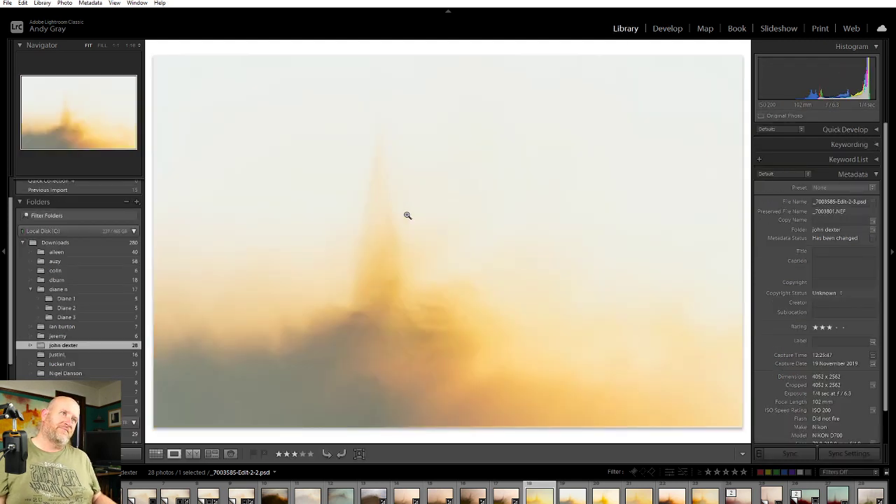
{"action": "key", "text": "Right"}
{"action": "key", "text": "Right"}
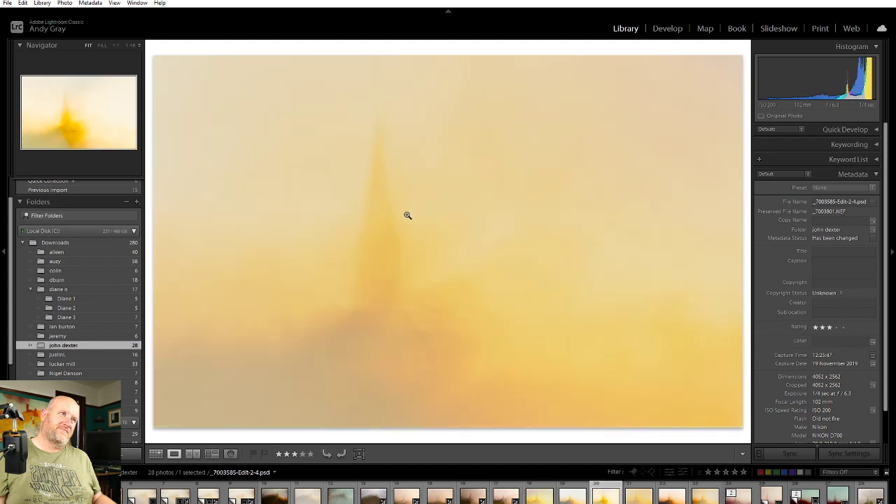
{"action": "key", "text": "Right"}
{"action": "key", "text": "Right"}
{"action": "key", "text": "Right"}
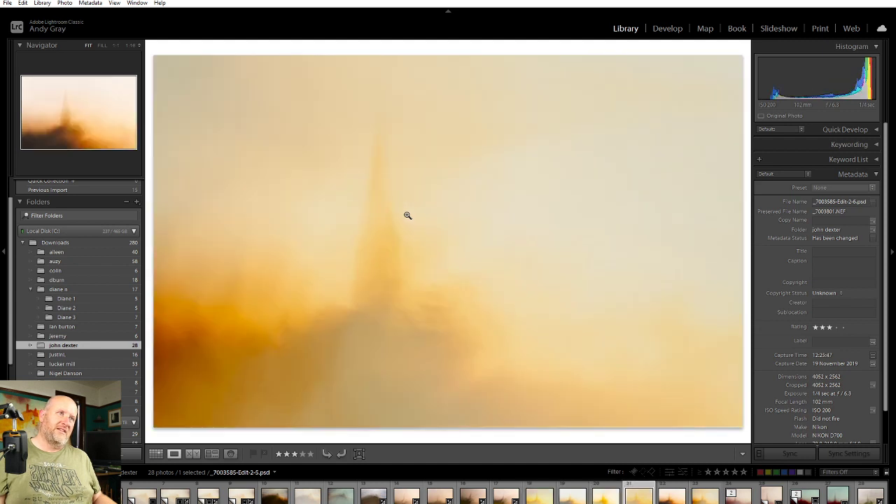
{"action": "key", "text": "Right"}
{"action": "key", "text": "Right"}
{"action": "key", "text": "Right"}
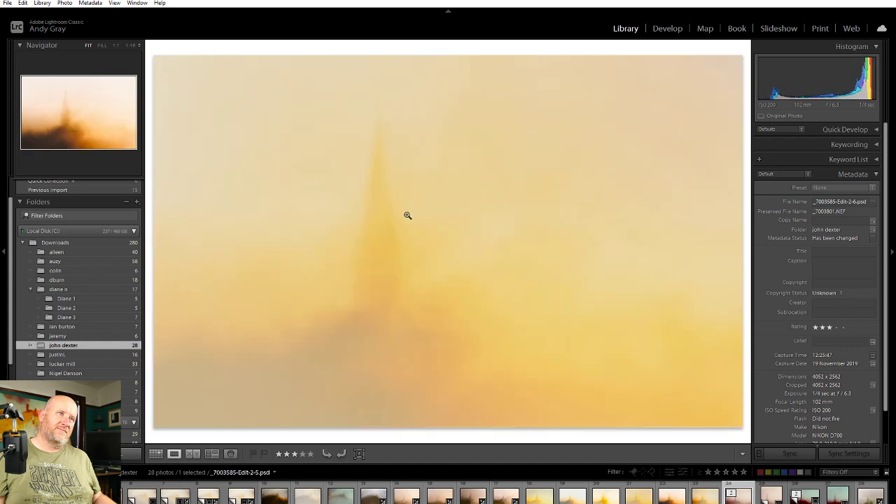
{"action": "key", "text": "Right"}
{"action": "key", "text": "Right"}
{"action": "key", "text": "Right"}
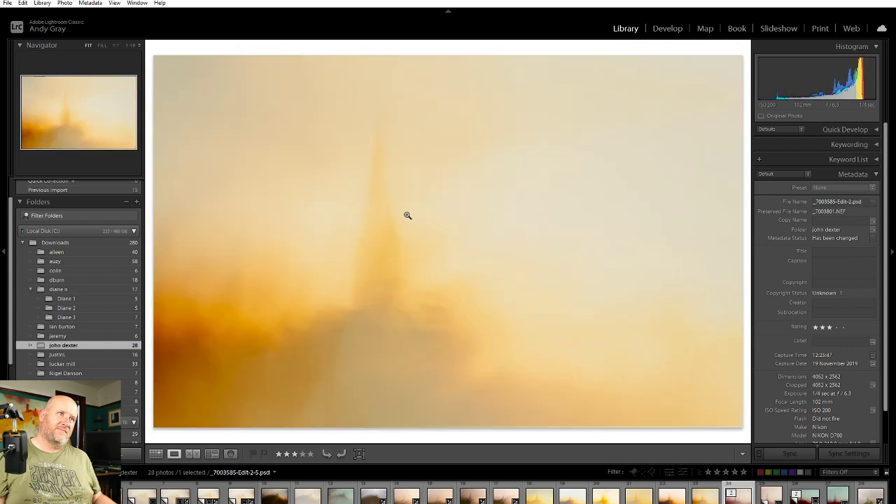
- Compare the neighbouring spire finishes back and forth, ending on _7003585-Edit-2.psd
{"action": "key", "text": "Left"}
{"action": "key", "text": "Right"}
{"action": "key", "text": "Left"}
{"action": "key", "text": "Right"}
{"action": "key", "text": "Left"}
{"action": "key", "text": "Right"}
{"action": "key", "text": "Left"}
{"action": "key", "text": "Right"}
{"action": "key", "text": "Left"}
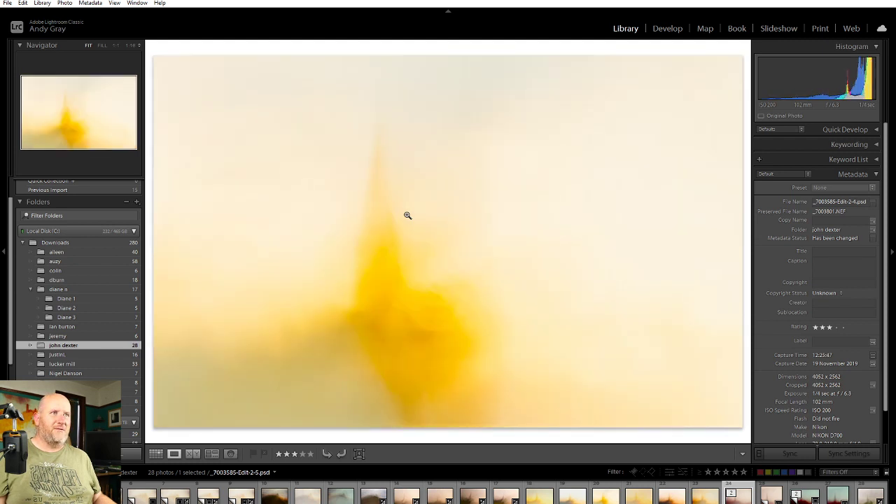
{"action": "key", "text": "Right"}
{"action": "key", "text": "Left"}
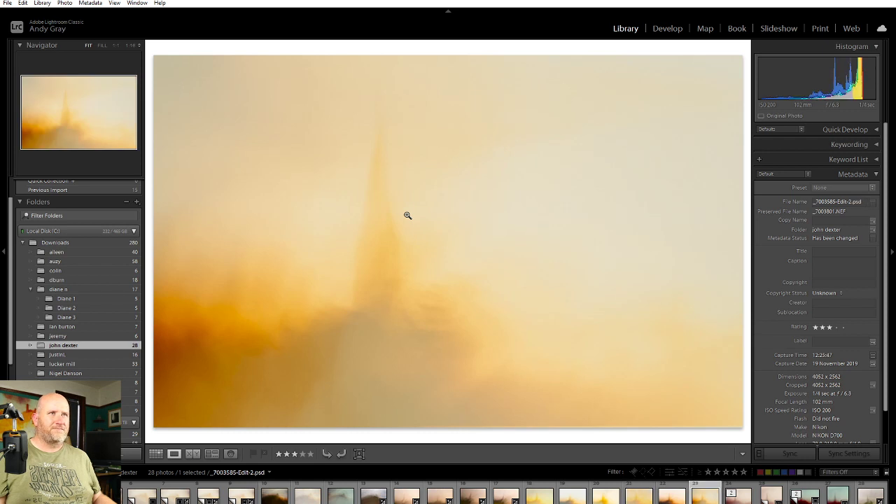
- Open _7003585-Edit-2.psd in the Develop module and set its crop aspect ratio to 2 x 3 / 4 x 6
{"action": "left_click", "coordinate": [676, 32]}
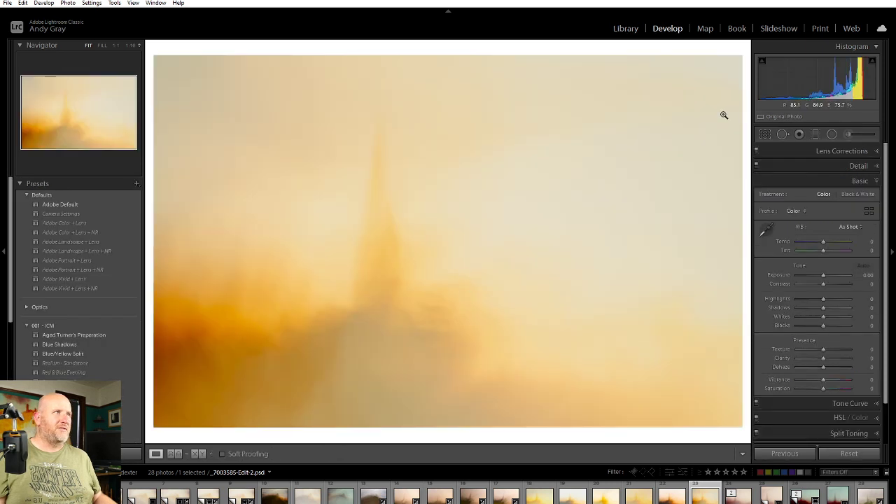
{"action": "left_click", "coordinate": [766, 134]}
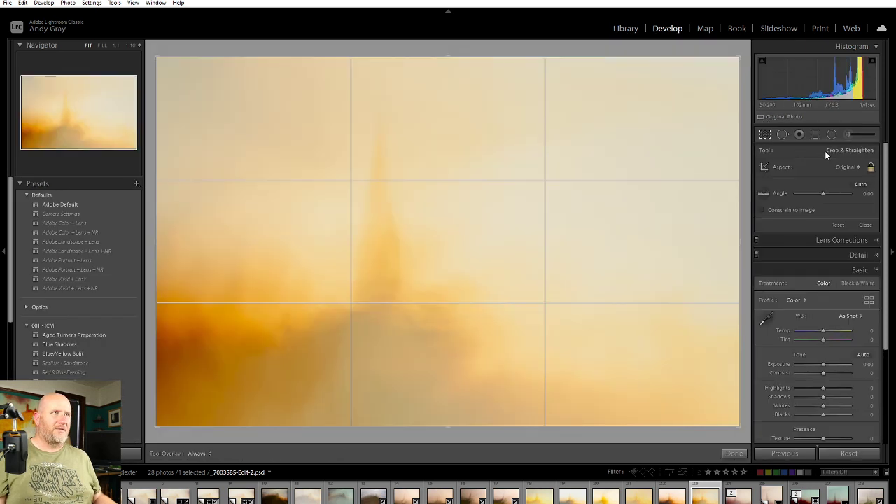
{"action": "left_click", "coordinate": [847, 166]}
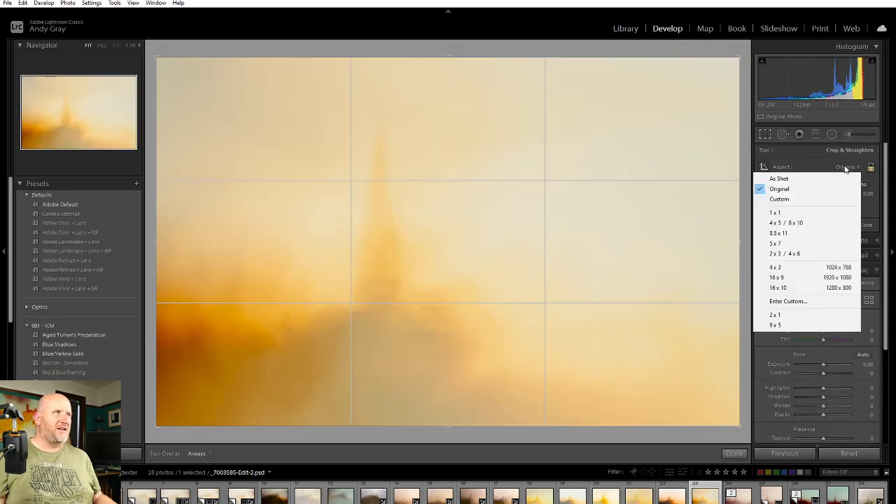
{"action": "left_click", "coordinate": [806, 257]}
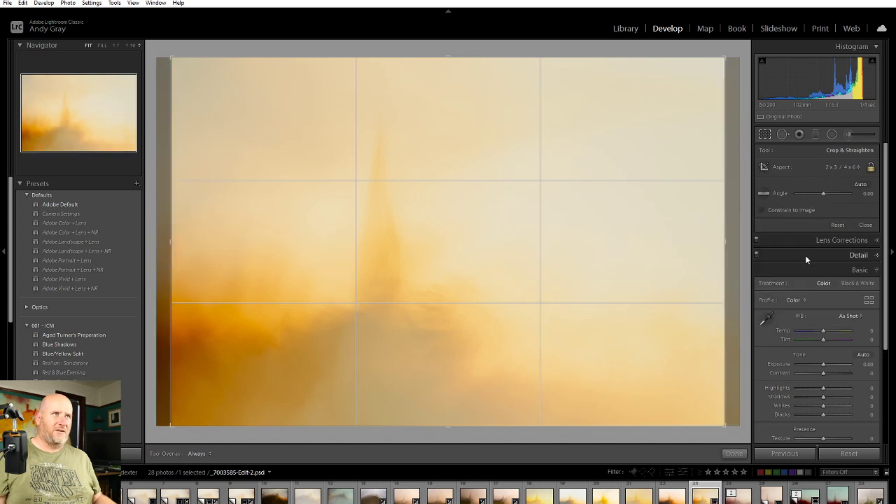
- Crop the spire image to a 2 x 1 panorama, reposition it in the frame, trim it slightly and apply the crop
{"action": "left_click", "coordinate": [842, 168]}
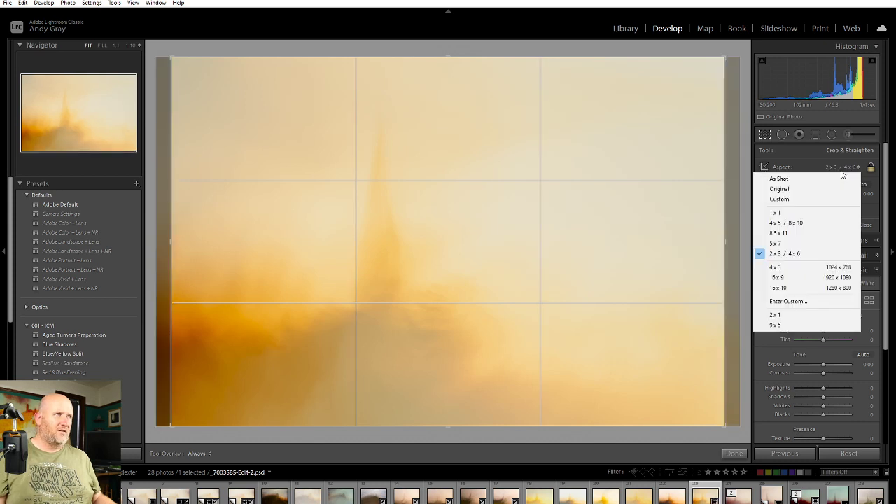
{"action": "left_click", "coordinate": [819, 314]}
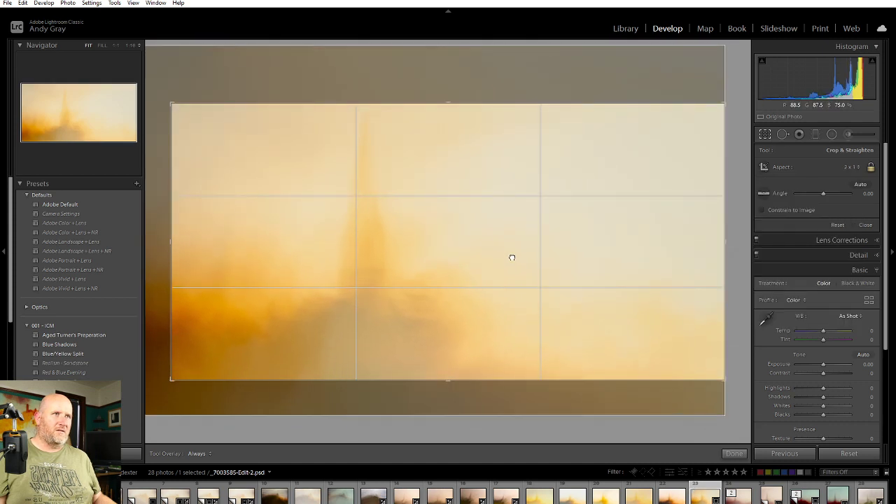
{"action": "left_click_drag", "start_coordinate": [464, 232], "coordinate": [422, 243]}
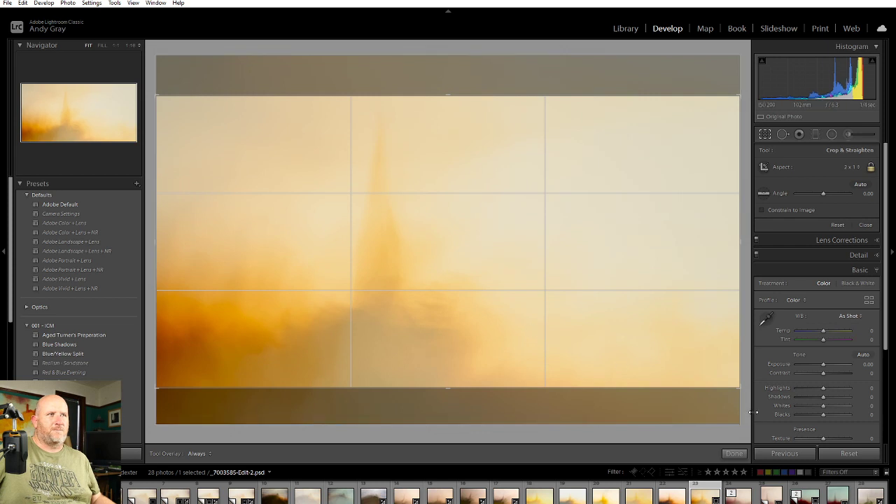
{"action": "left_click_drag", "start_coordinate": [152, 243], "coordinate": [162, 243]}
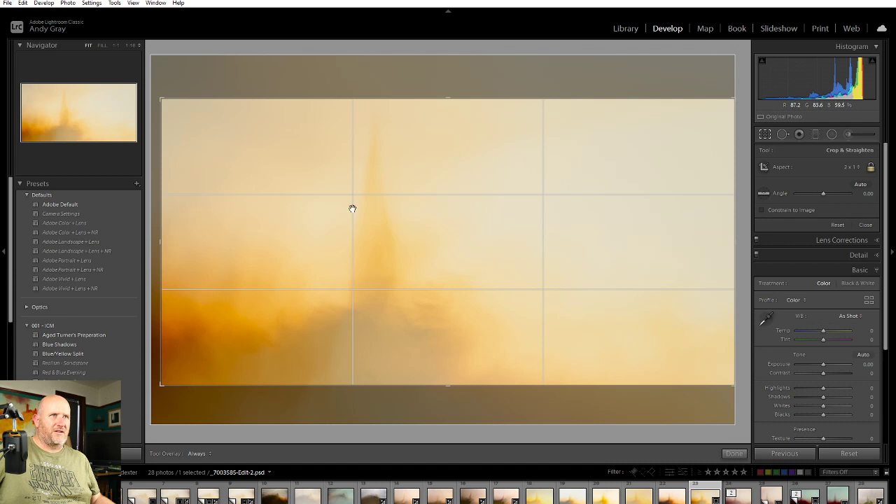
{"action": "left_click", "coordinate": [734, 454]}
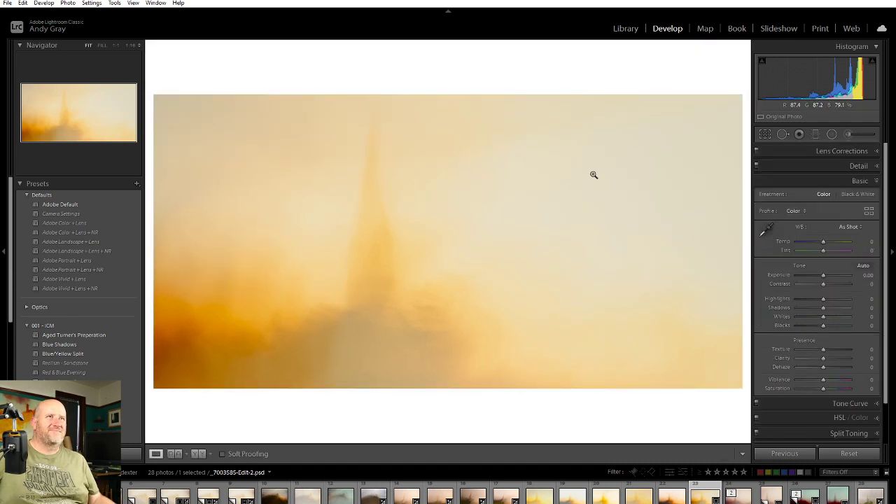
- Recrop the image to 2 x 3 / 4 x 6, extend the frame to the full image height and reposition the image within it
{"action": "left_click", "coordinate": [766, 135]}
{"action": "left_click", "coordinate": [850, 168]}
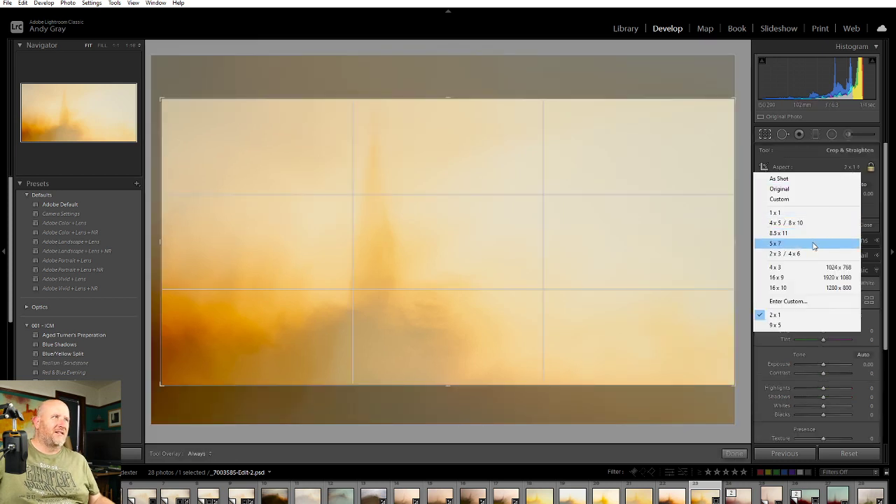
{"action": "left_click", "coordinate": [805, 253]}
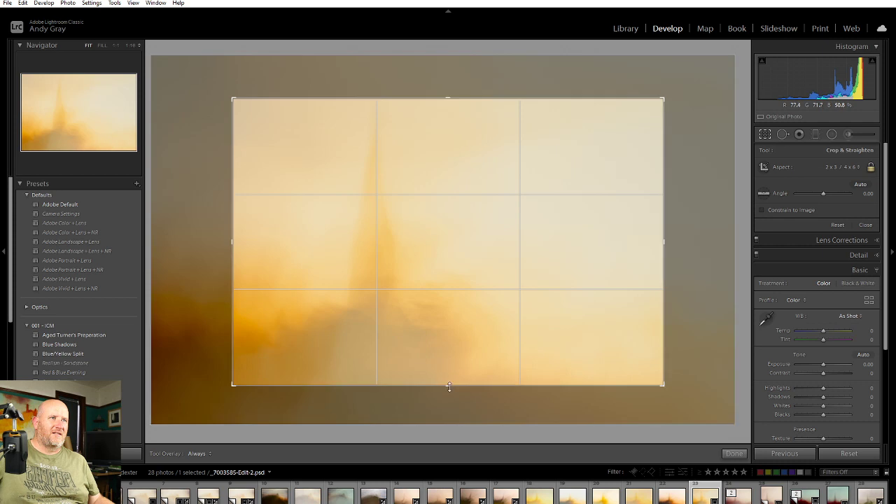
{"action": "left_click_drag", "start_coordinate": [450, 387], "coordinate": [437, 454]}
{"action": "left_click_drag", "start_coordinate": [442, 78], "coordinate": [444, 30]}
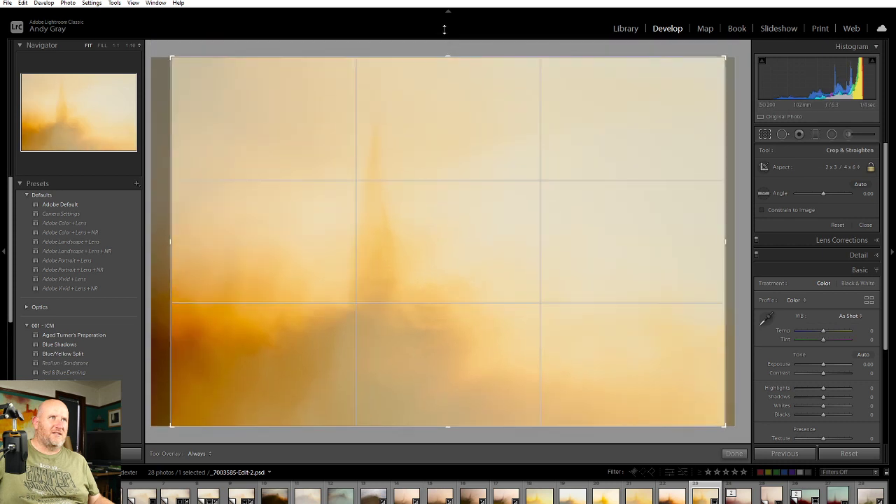
{"action": "left_click_drag", "start_coordinate": [460, 114], "coordinate": [472, 115]}
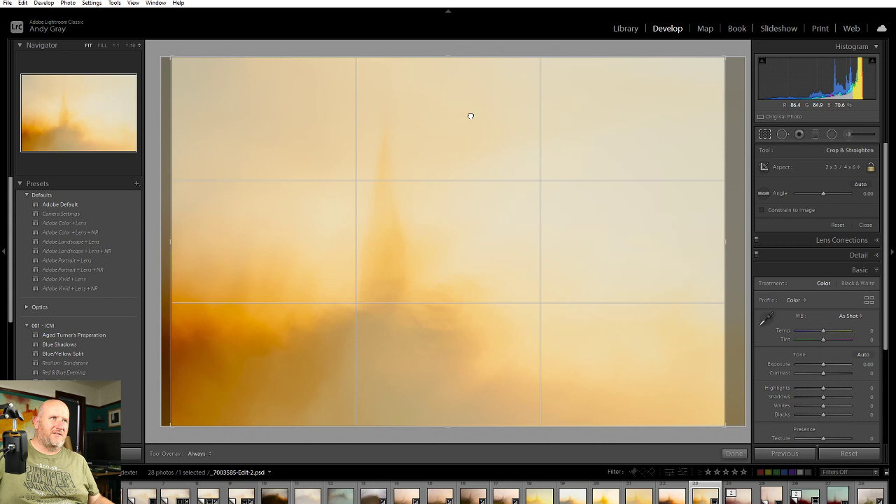
{"action": "left_click", "coordinate": [735, 453]}
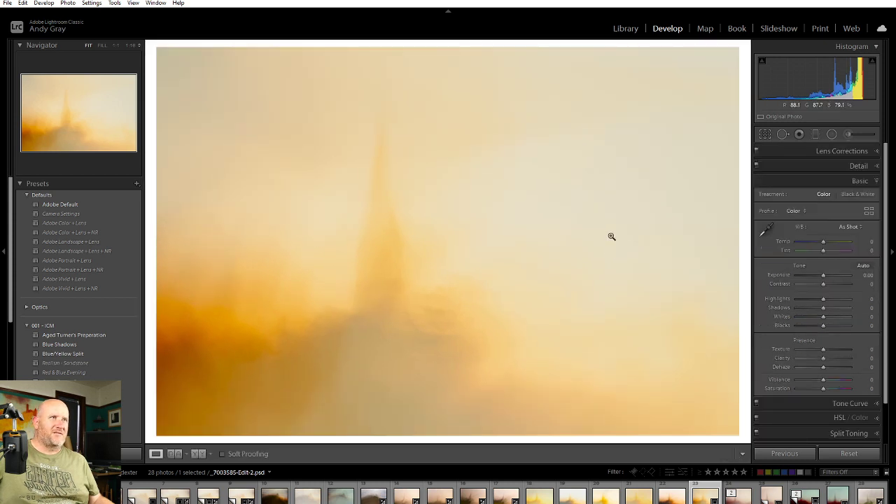
- Recrop the image to 9 x 5, widen the frame to the full image width, adjust the vertical placement and apply the crop
{"action": "left_click", "coordinate": [763, 134]}
{"action": "left_click", "coordinate": [846, 166]}
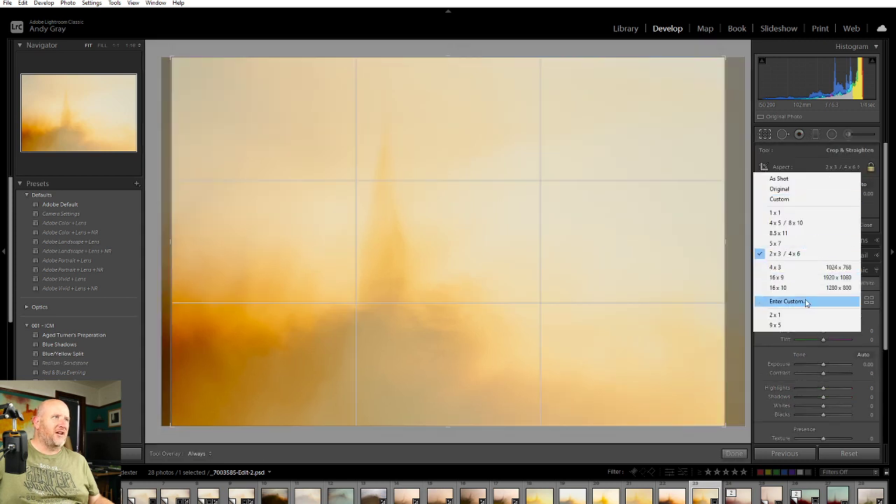
{"action": "left_click", "coordinate": [796, 328]}
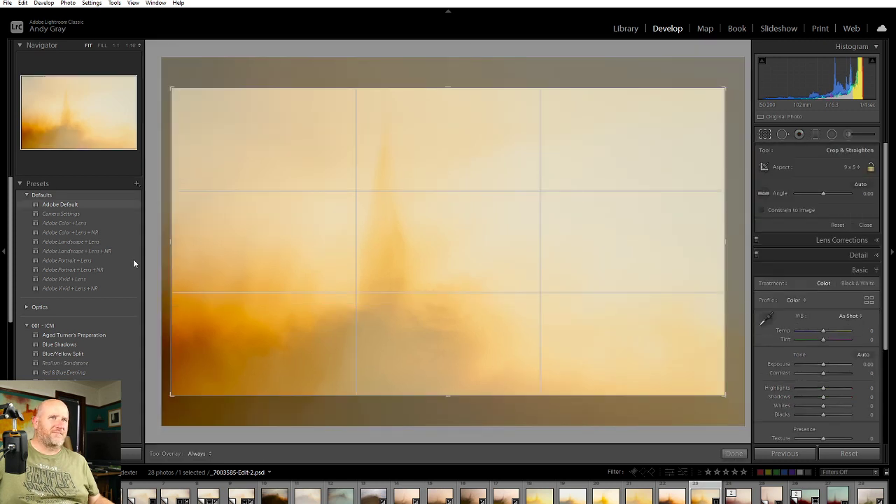
{"action": "left_click_drag", "start_coordinate": [174, 243], "coordinate": [166, 242]}
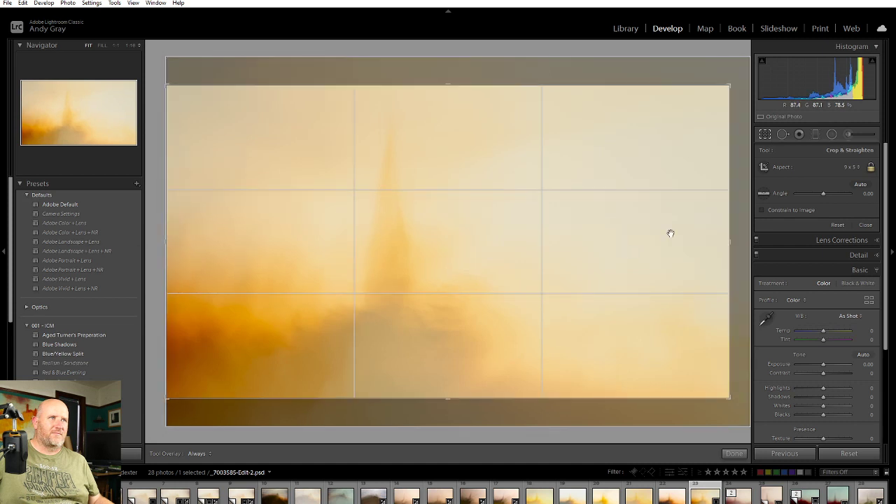
{"action": "left_click_drag", "start_coordinate": [726, 232], "coordinate": [741, 234]}
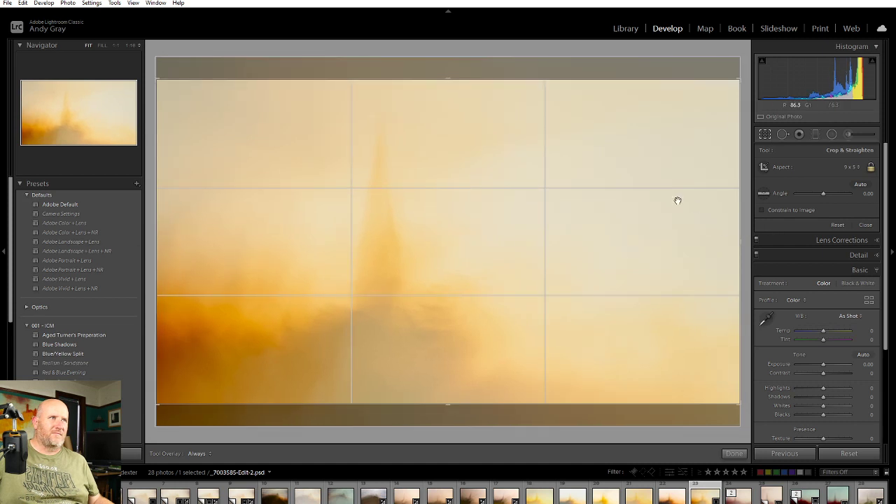
{"action": "left_click_drag", "start_coordinate": [671, 210], "coordinate": [652, 207]}
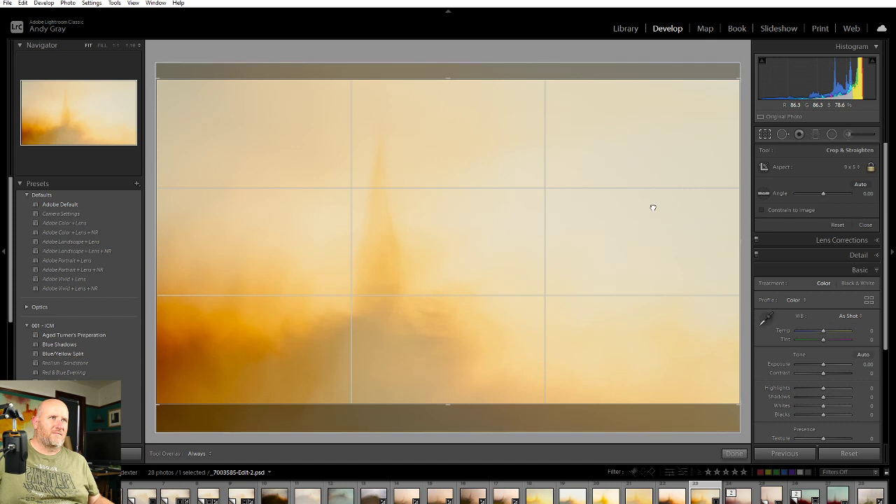
{"action": "left_click", "coordinate": [733, 453]}
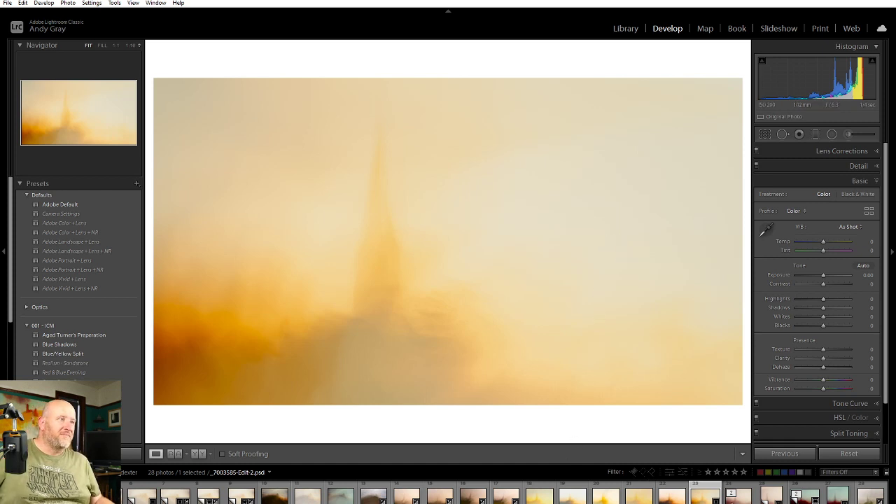
- Select the pale yellow finish _7003585-Edit-2-5.psd and try a 2 x 3 / 4 x 6 landscape crop on it
{"action": "left_click", "coordinate": [640, 497]}
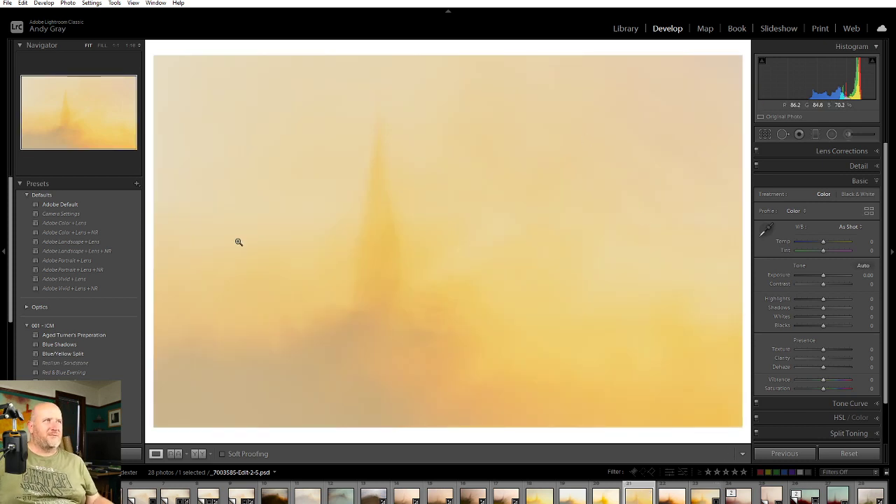
{"action": "left_click", "coordinate": [766, 135]}
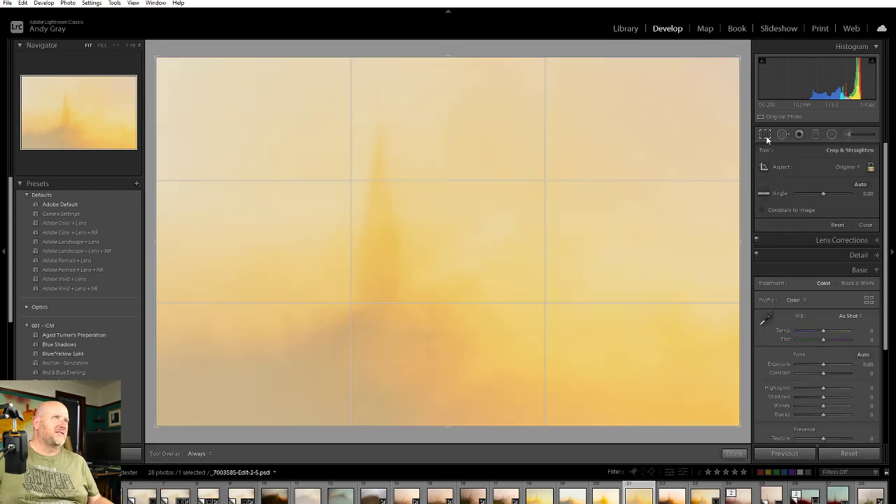
{"action": "left_click", "coordinate": [847, 166]}
{"action": "left_click", "coordinate": [821, 253]}
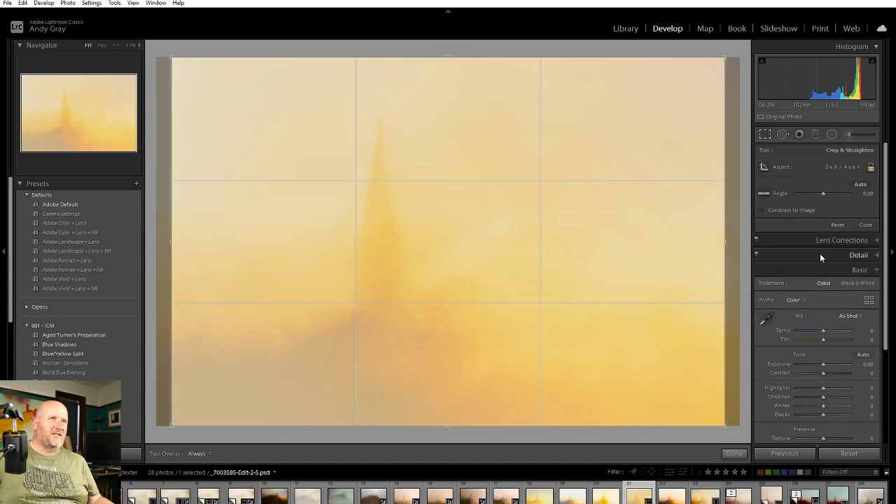
{"action": "mouse_move", "coordinate": [595, 244]}
{"action": "left_mouse_down"}
{"action": "mouse_move", "coordinate": [575, 247]}
{"action": "mouse_move", "coordinate": [593, 252]}
{"action": "left_mouse_up"}
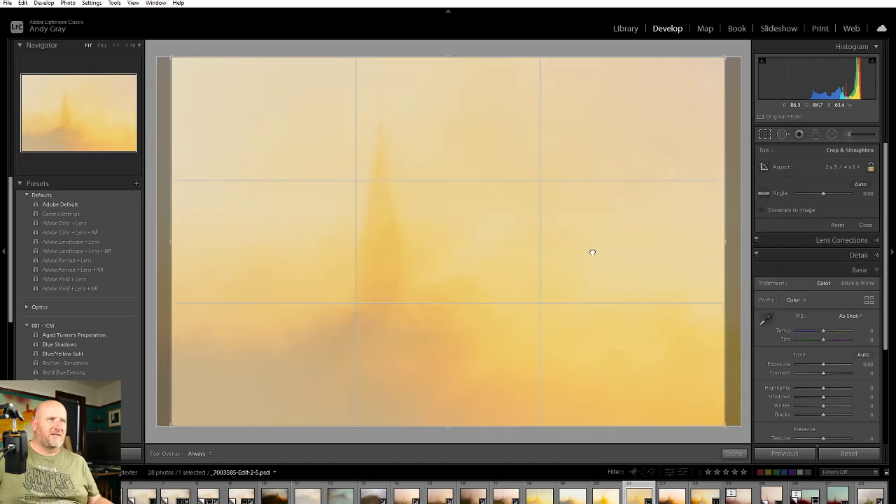
- Crop the yellow finish to 4 x 5 / 8 x 10 portrait, place the spire near the first vertical third and rotate it to -1.58
{"action": "left_click", "coordinate": [844, 167]}
{"action": "left_click", "coordinate": [827, 221]}
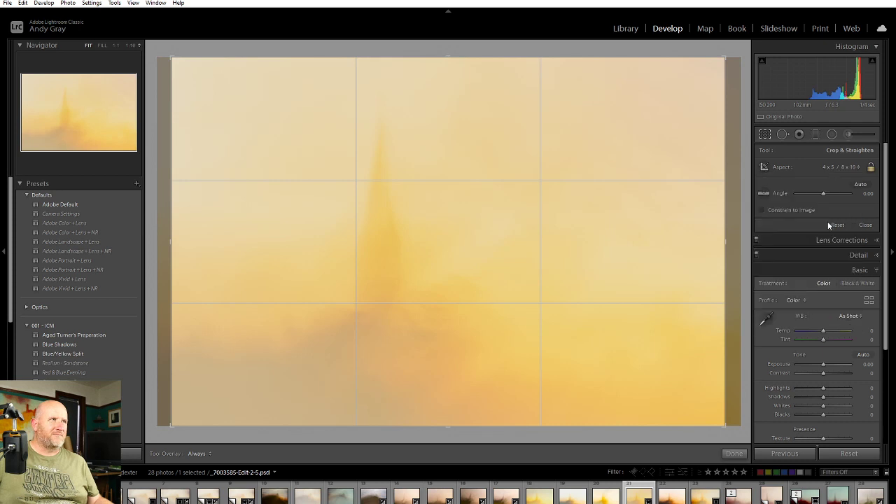
{"action": "key", "text": "x"}
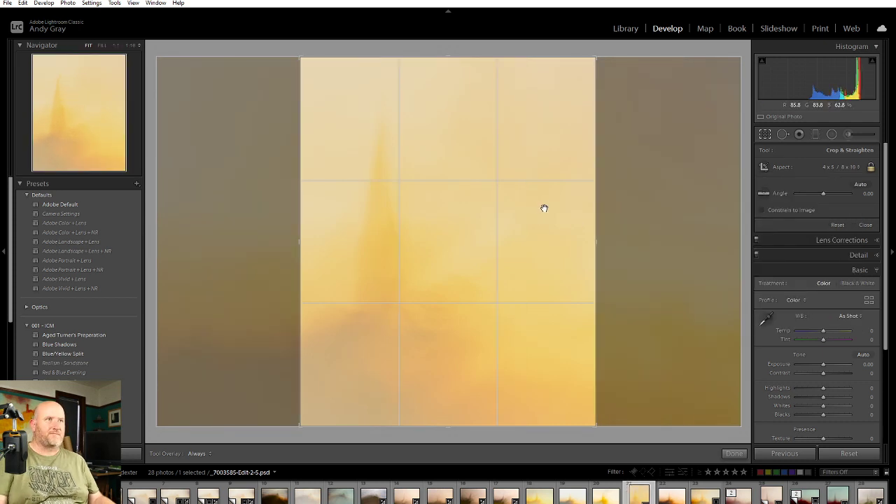
{"action": "left_click_drag", "start_coordinate": [512, 215], "coordinate": [540, 219]}
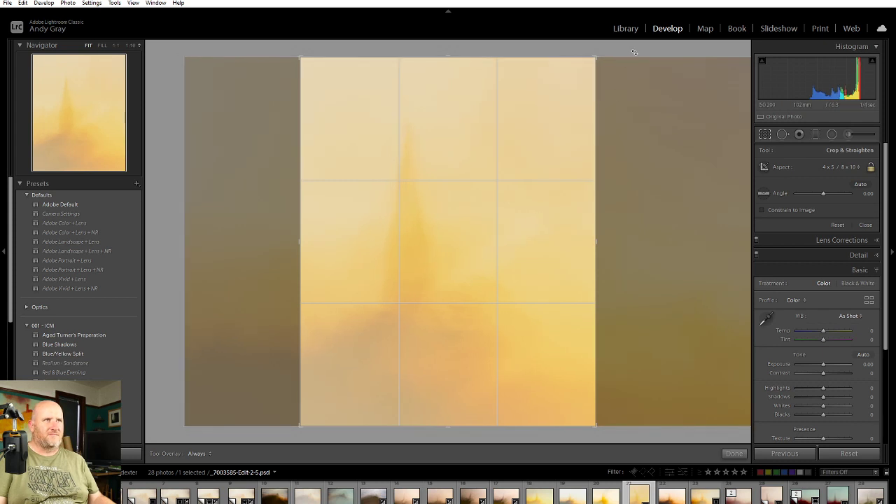
{"action": "mouse_move", "coordinate": [632, 66]}
{"action": "left_mouse_down"}
{"action": "mouse_move", "coordinate": [645, 74]}
{"action": "mouse_move", "coordinate": [638, 54]}
{"action": "left_mouse_up"}
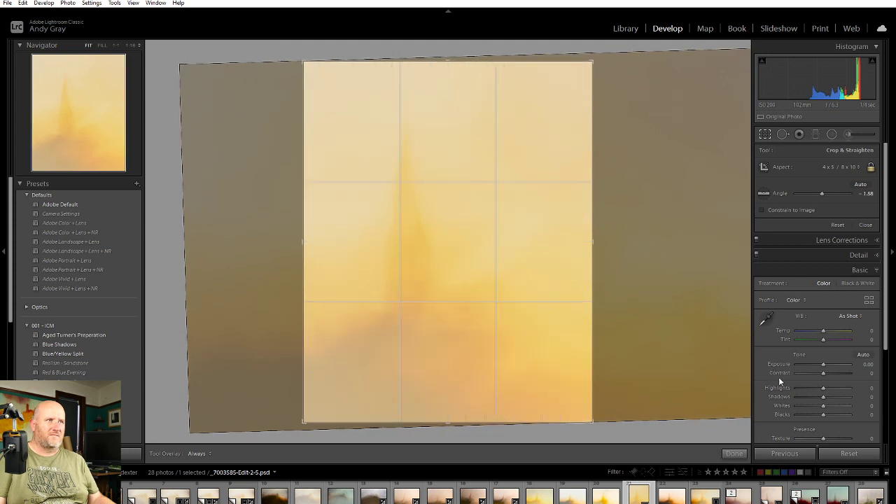
{"action": "left_click", "coordinate": [734, 453]}
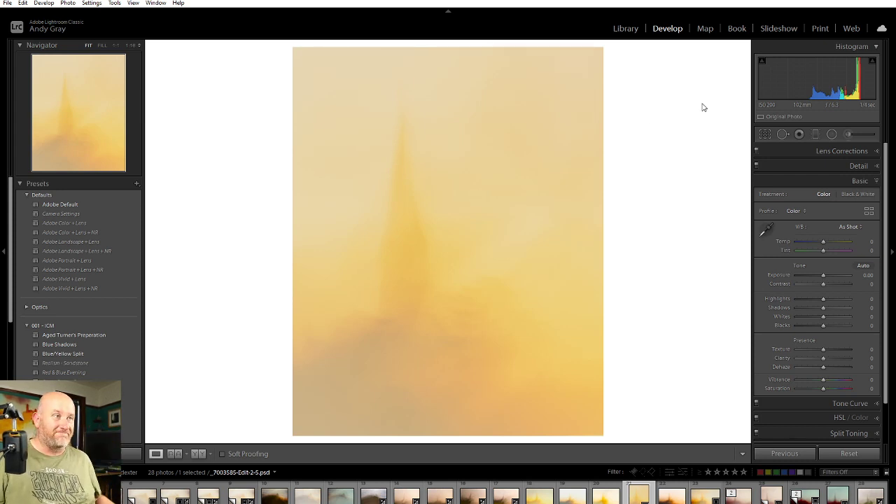
- Create a virtual copy of the portrait-cropped finish and crop the copy to a 1 x 1 square, enlarging and repositioning the frame around the spire
{"action": "right_click", "coordinate": [409, 270]}
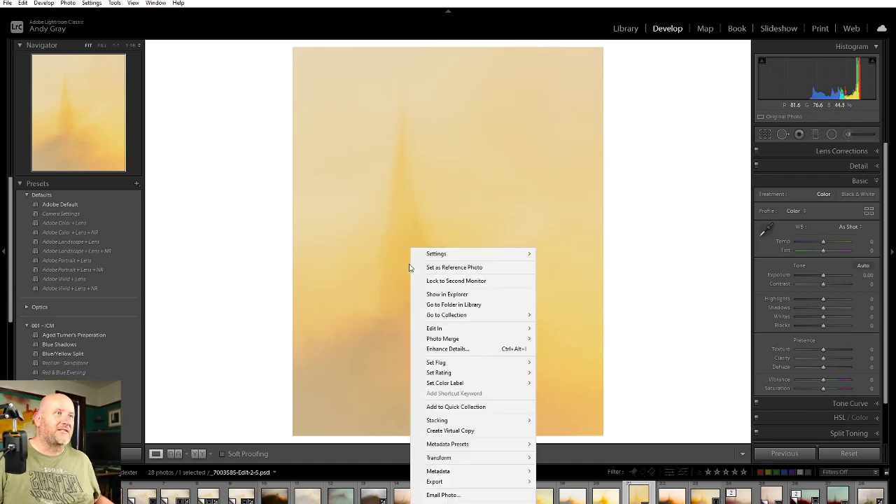
{"action": "left_click", "coordinate": [440, 431]}
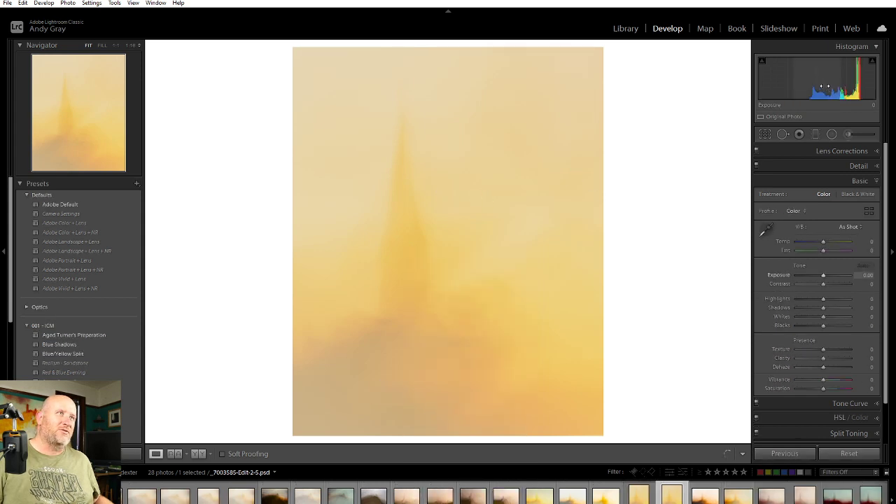
{"action": "left_click", "coordinate": [765, 133]}
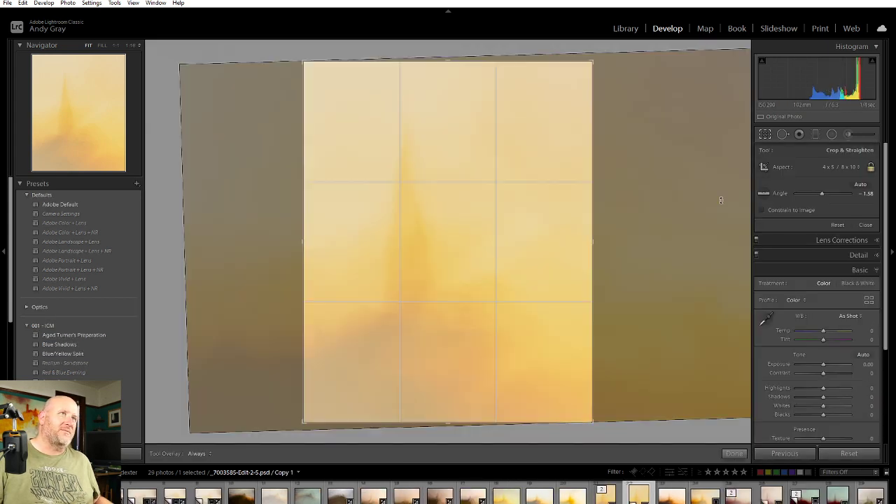
{"action": "left_click", "coordinate": [839, 169]}
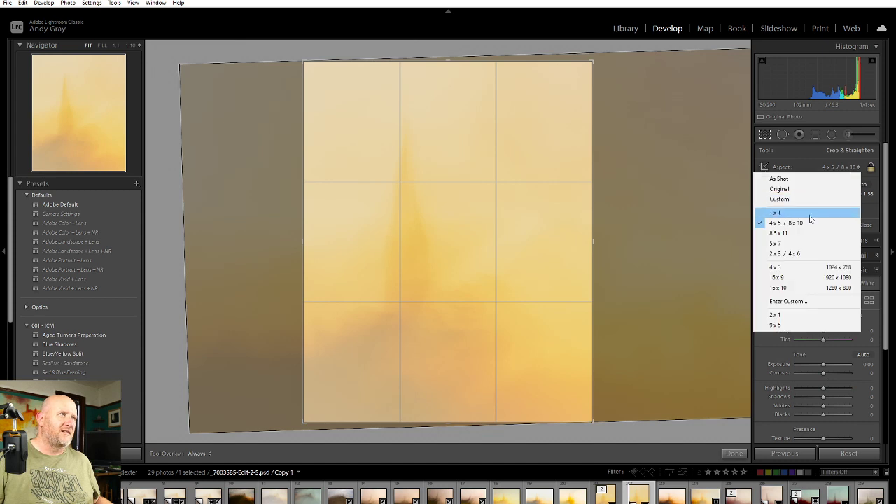
{"action": "left_click", "coordinate": [805, 206]}
{"action": "left_click_drag", "start_coordinate": [591, 243], "coordinate": [728, 251]}
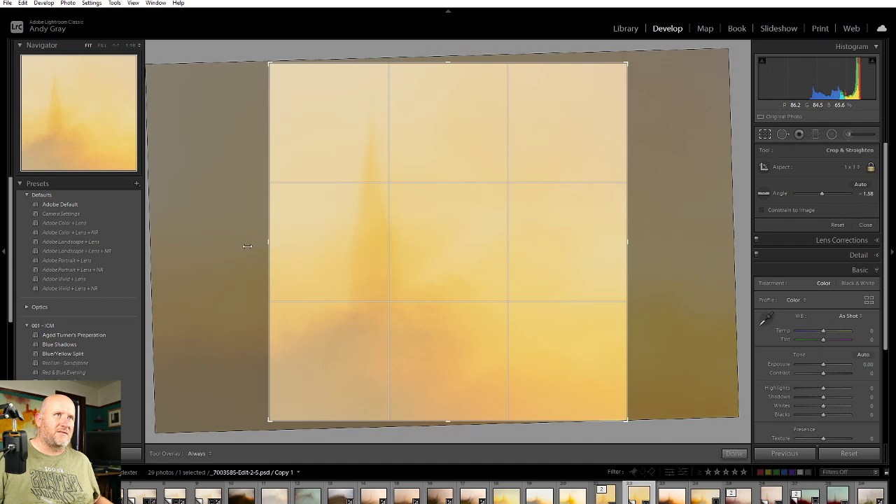
{"action": "mouse_move", "coordinate": [456, 182]}
{"action": "left_mouse_down"}
{"action": "mouse_move", "coordinate": [472, 181]}
{"action": "mouse_move", "coordinate": [442, 178]}
{"action": "mouse_move", "coordinate": [451, 180]}
{"action": "left_mouse_up"}
{"action": "left_click", "coordinate": [733, 454]}
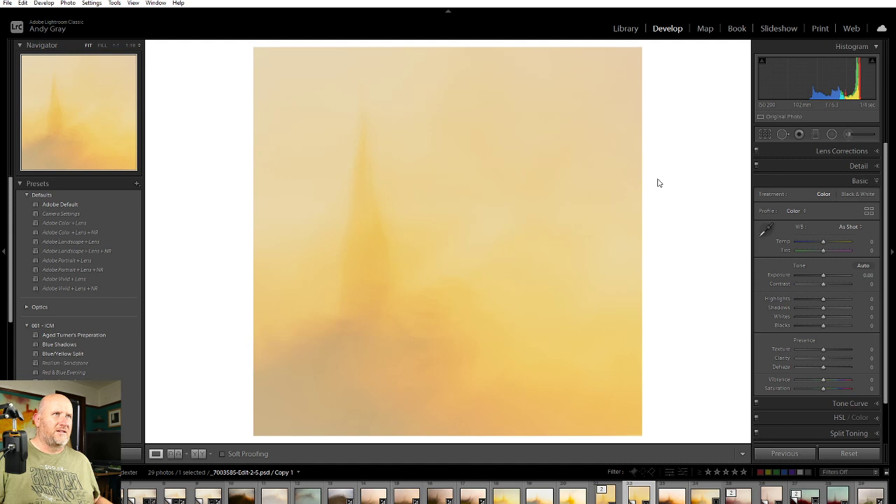
- Create a virtual copy of the square-cropped yellow finish and set the copy's crop aspect to 9 x 5
{"action": "right_click", "coordinate": [416, 286]}
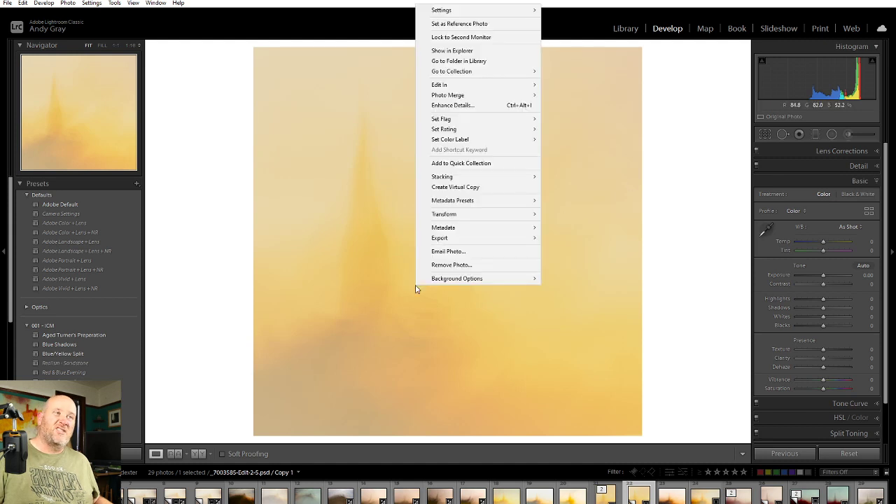
{"action": "left_click", "coordinate": [455, 187]}
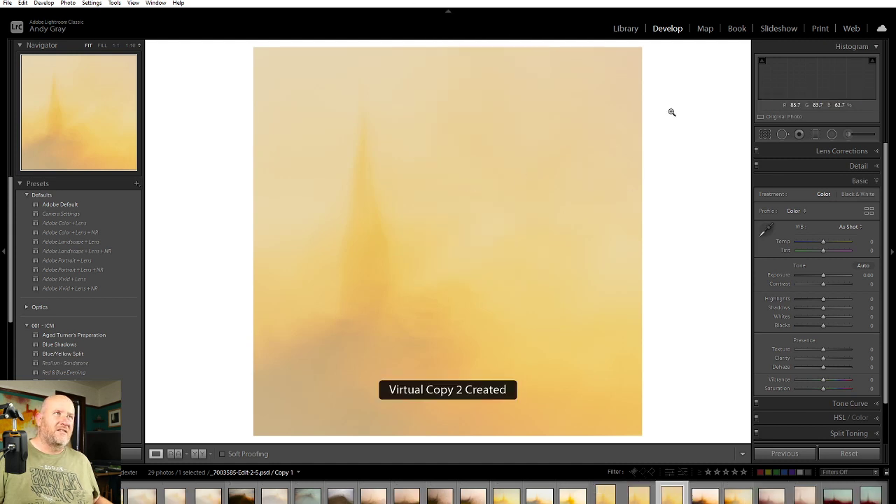
{"action": "left_click", "coordinate": [766, 135]}
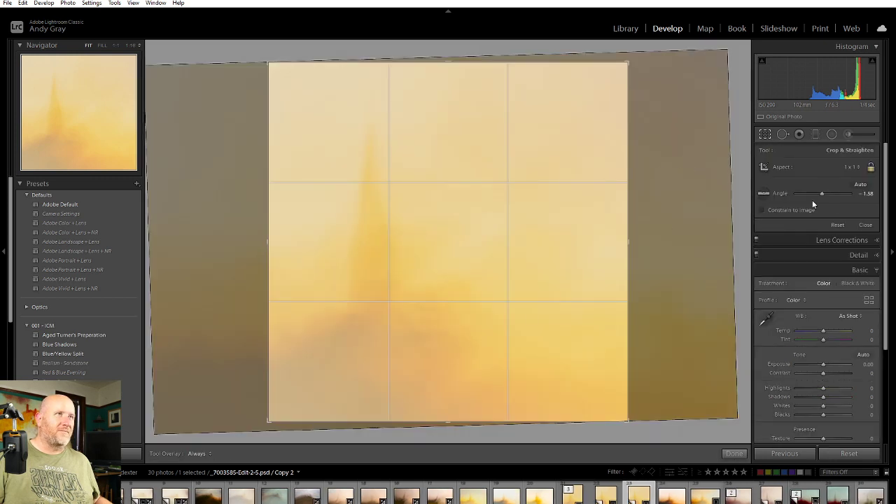
{"action": "left_click", "coordinate": [849, 169]}
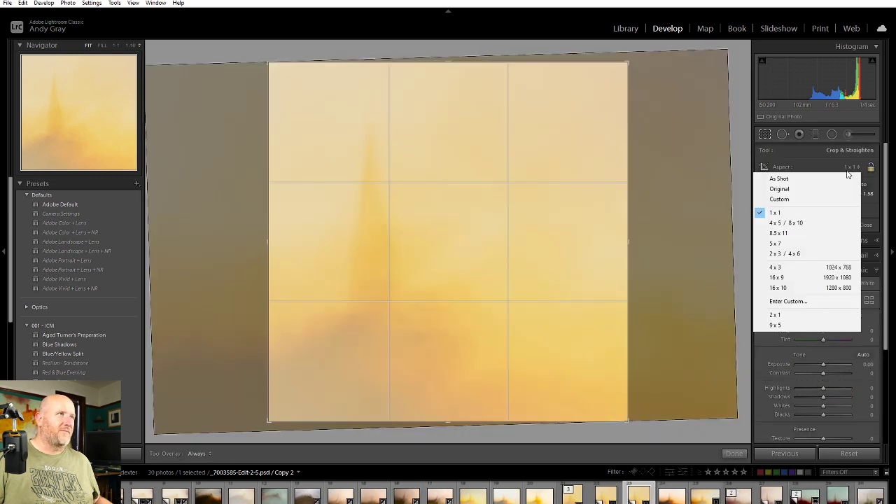
{"action": "left_click", "coordinate": [823, 325]}
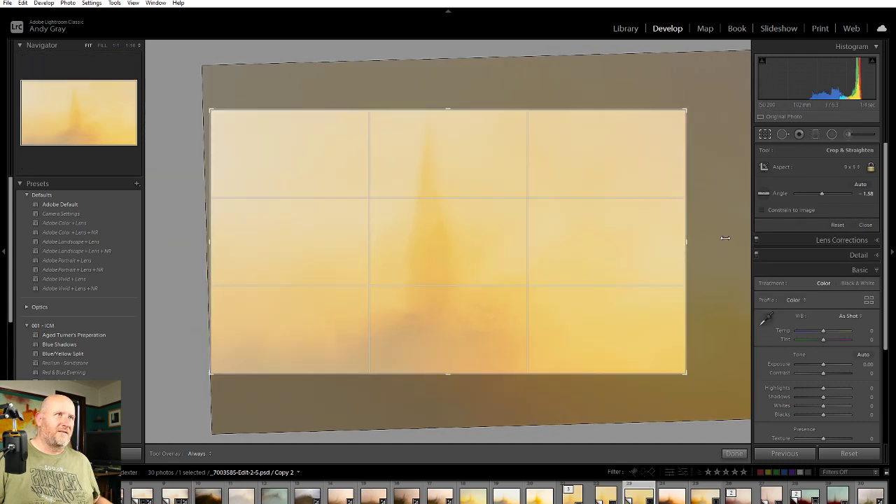
- Enlarge the 9 x 5 frame to nearly the full image width, adjust its vertical placement around the spire and apply the crop
{"action": "left_click_drag", "start_coordinate": [684, 112], "coordinate": [724, 88]}
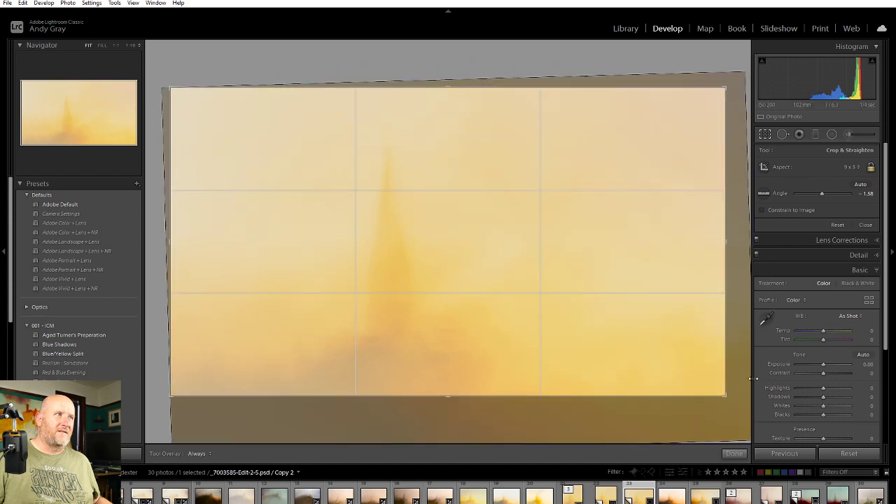
{"action": "left_click_drag", "start_coordinate": [662, 309], "coordinate": [666, 290]}
{"action": "left_click_drag", "start_coordinate": [720, 108], "coordinate": [728, 91]}
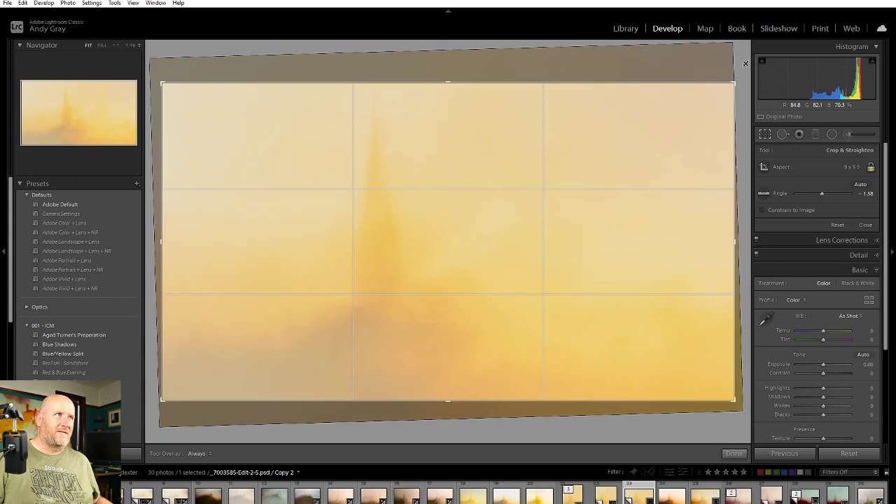
{"action": "left_click_drag", "start_coordinate": [166, 402], "coordinate": [137, 419]}
{"action": "mouse_move", "coordinate": [535, 308]}
{"action": "left_mouse_down"}
{"action": "mouse_move", "coordinate": [543, 288]}
{"action": "mouse_move", "coordinate": [537, 314]}
{"action": "left_mouse_up"}
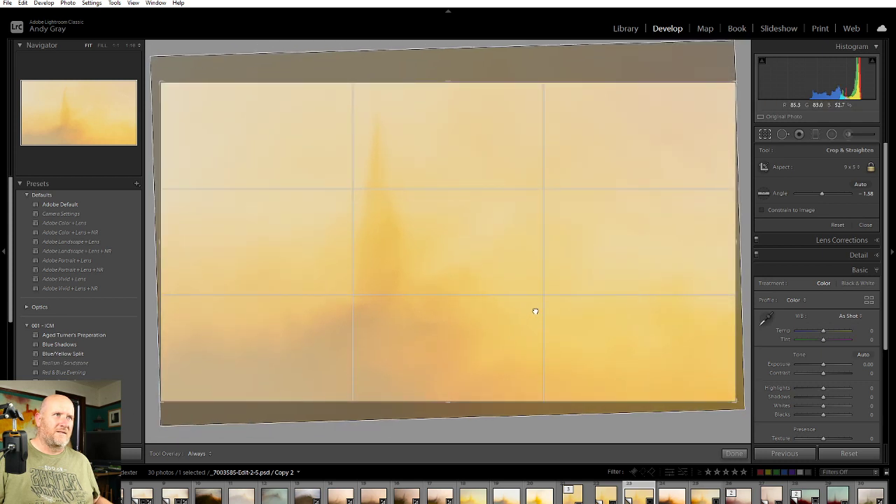
{"action": "left_click", "coordinate": [734, 454]}
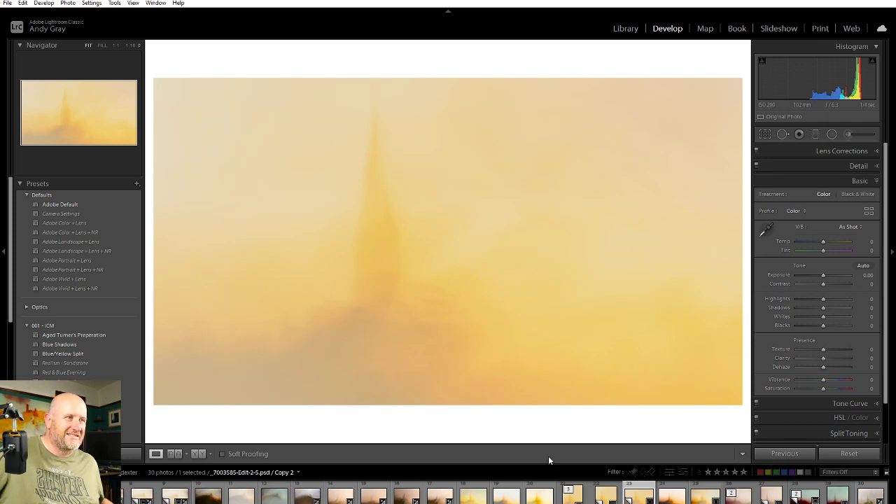
- Select the bright yellow finish _7003585-Edit-2-4.psd, create a virtual copy of it and set the copy's crop aspect to 1 x 1
{"action": "left_click", "coordinate": [544, 492]}
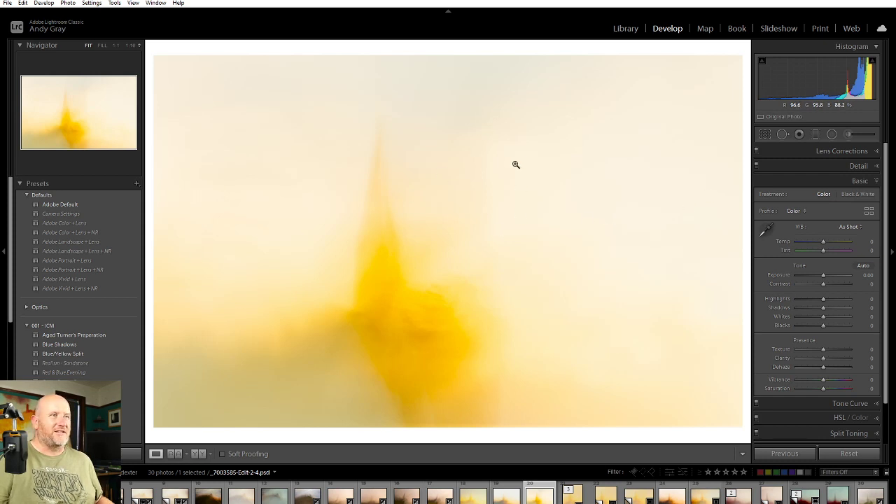
{"action": "left_click", "coordinate": [765, 134]}
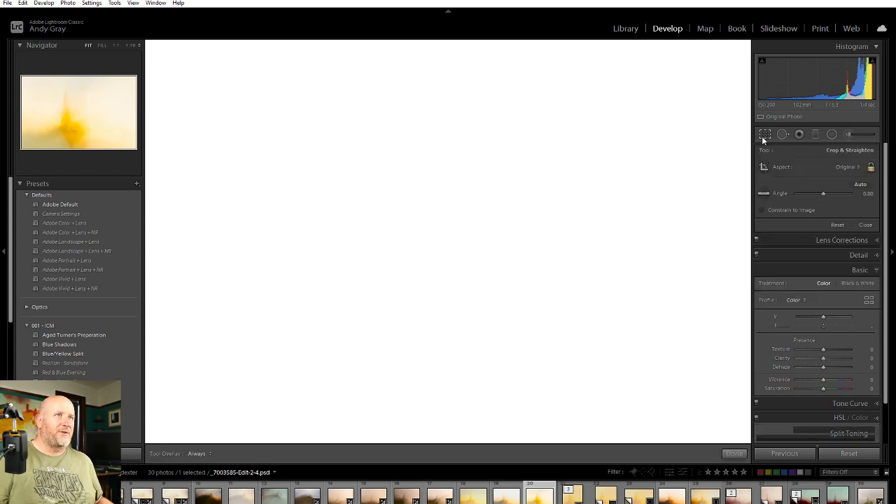
{"action": "right_click", "coordinate": [695, 216]}
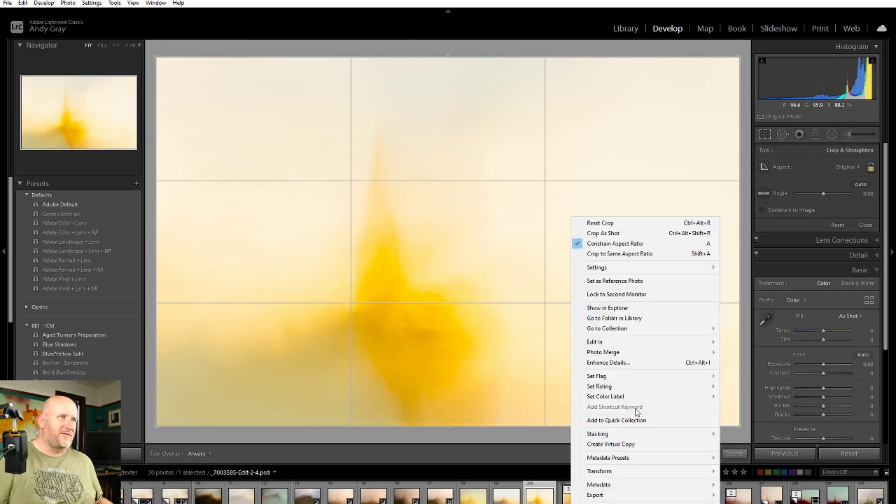
{"action": "left_click", "coordinate": [630, 444]}
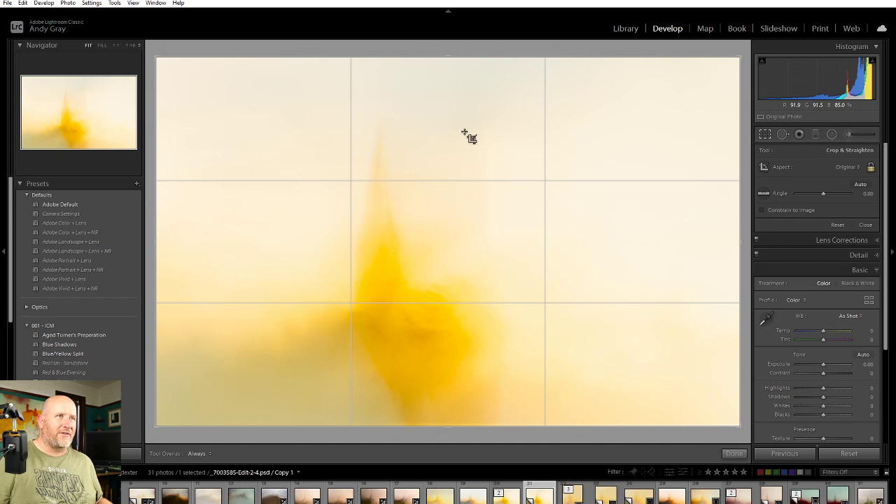
{"action": "left_click", "coordinate": [845, 168]}
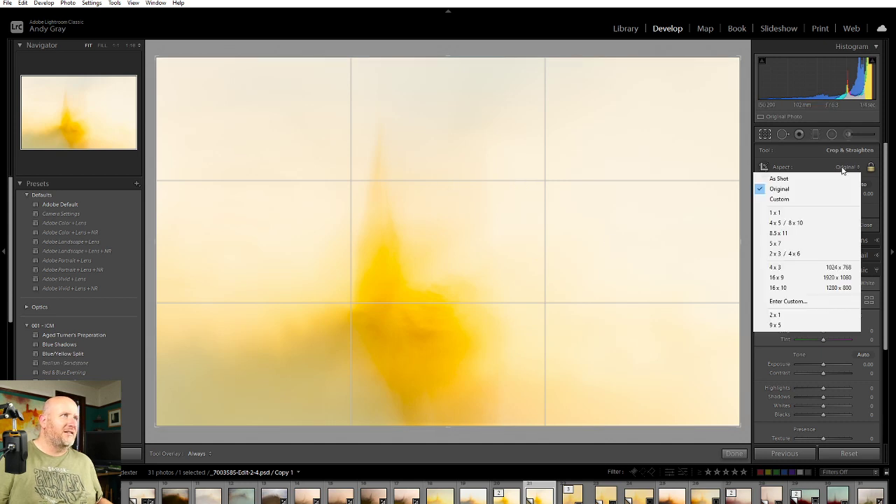
{"action": "left_click", "coordinate": [803, 214]}
- Try the spire near the first vertical third, settle it near the second, shrink the square frame slightly and apply the crop
{"action": "mouse_move", "coordinate": [501, 289]}
{"action": "left_mouse_down"}
{"action": "mouse_move", "coordinate": [520, 275]}
{"action": "mouse_move", "coordinate": [511, 276]}
{"action": "left_mouse_up"}
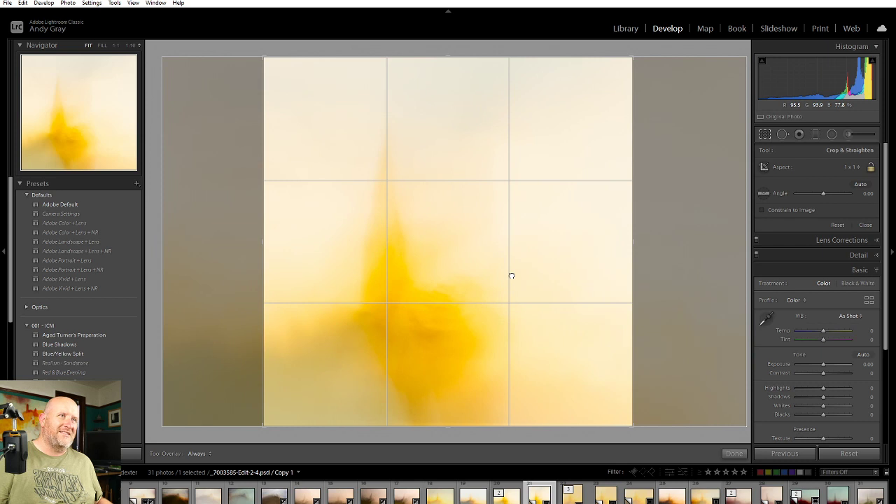
{"action": "left_click_drag", "start_coordinate": [511, 275], "coordinate": [512, 274]}
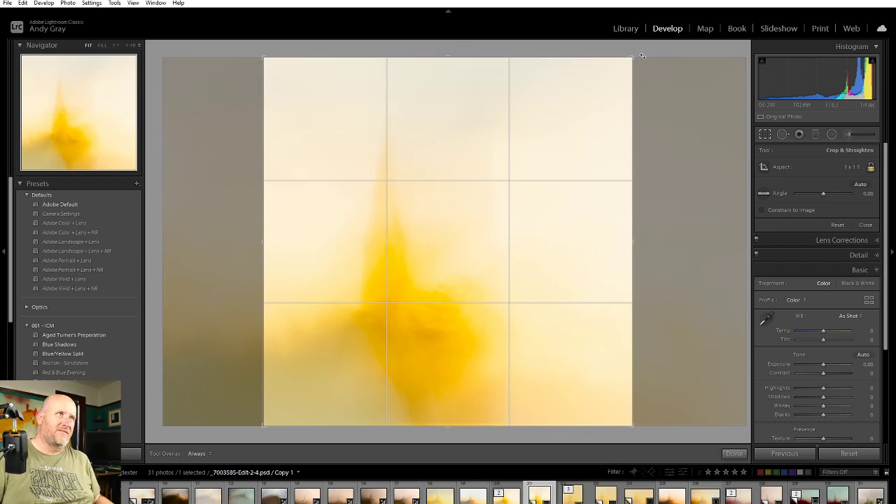
{"action": "left_click_drag", "start_coordinate": [532, 161], "coordinate": [394, 168]}
{"action": "left_click_drag", "start_coordinate": [460, 168], "coordinate": [732, 181]}
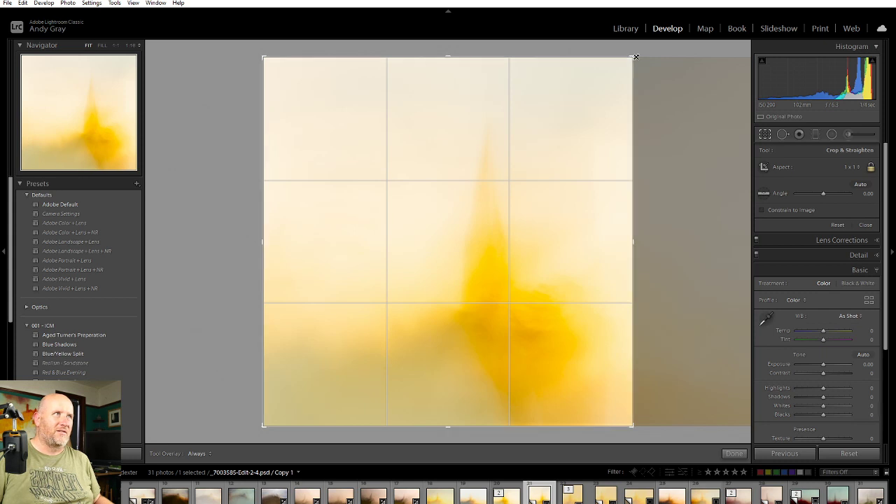
{"action": "left_click_drag", "start_coordinate": [635, 57], "coordinate": [632, 60]}
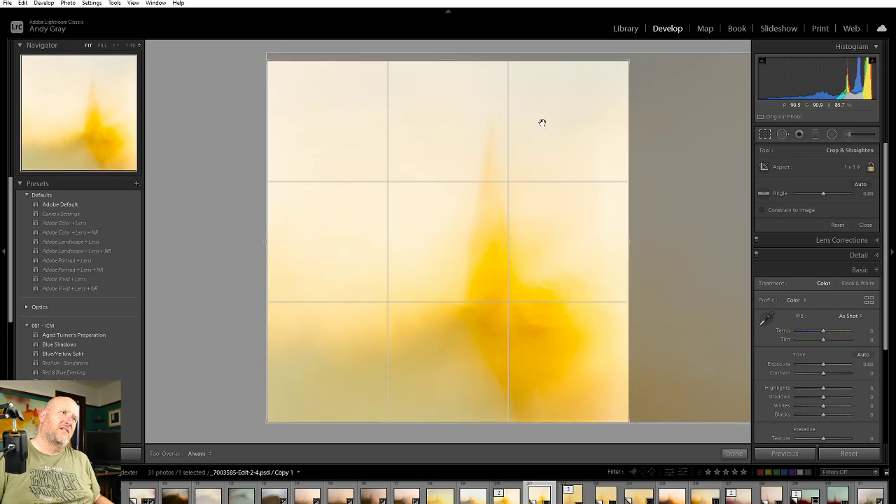
{"action": "left_click_drag", "start_coordinate": [566, 138], "coordinate": [584, 130]}
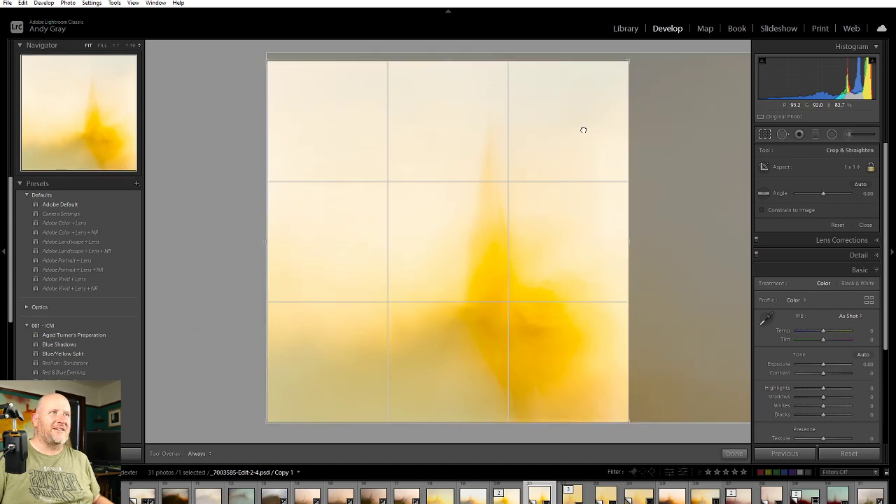
{"action": "left_click", "coordinate": [734, 454]}
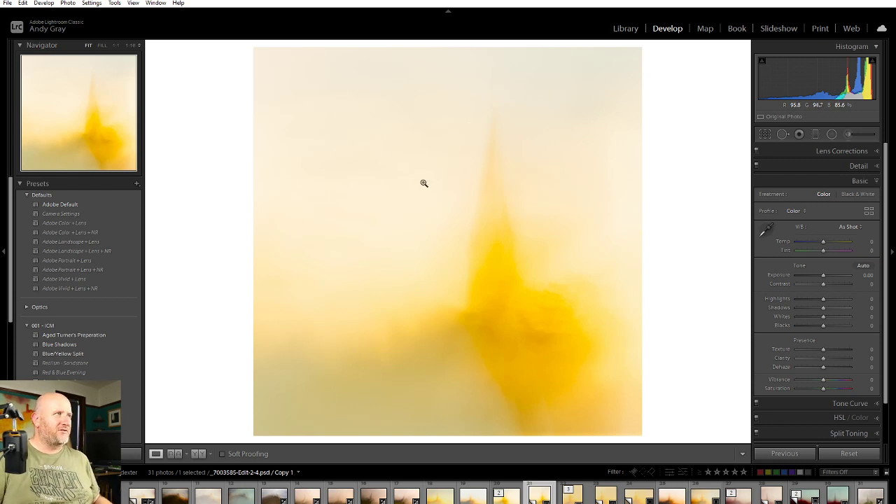
- Create a virtual copy of the square-cropped bright yellow finish and set the copy's crop aspect to 9 x 5
{"action": "right_click", "coordinate": [410, 274]}
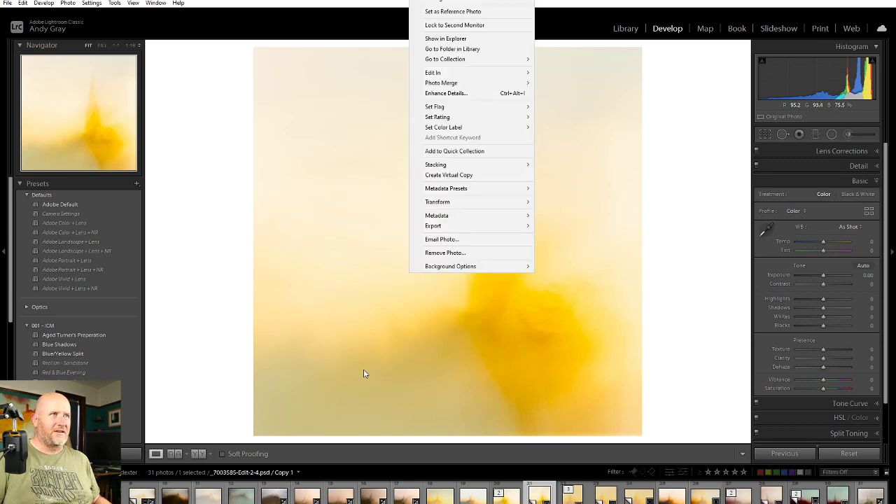
{"action": "left_click", "coordinate": [462, 176]}
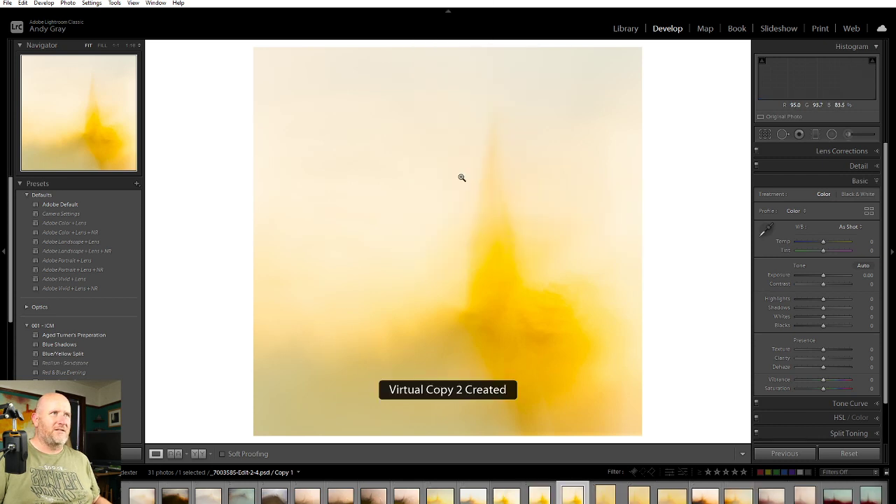
{"action": "left_click", "coordinate": [765, 134]}
{"action": "left_click", "coordinate": [849, 167]}
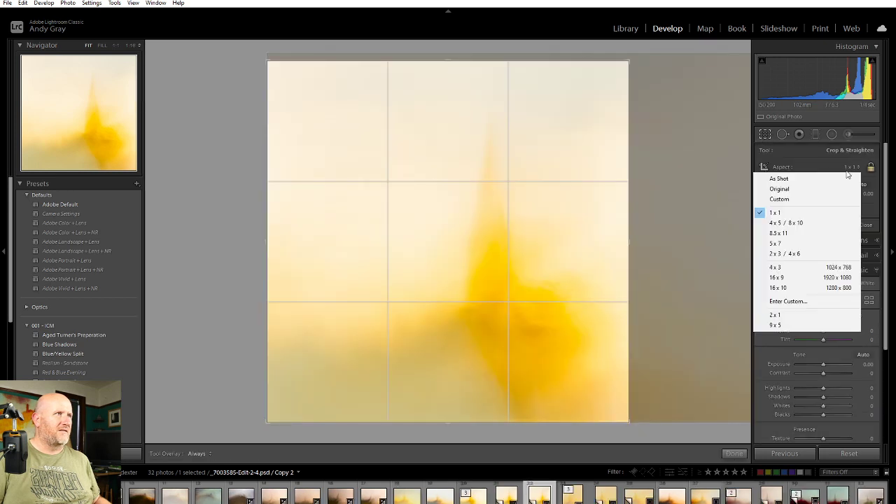
{"action": "left_click", "coordinate": [813, 326]}
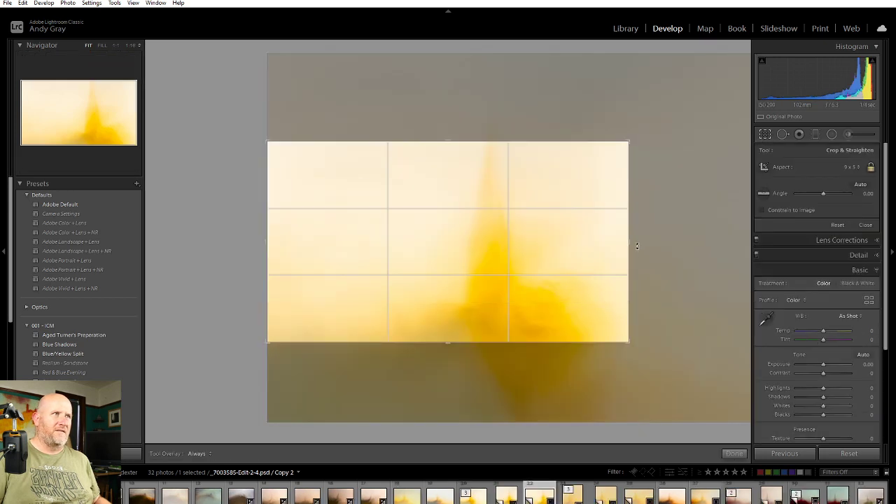
- Widen the 9 x 5 frame to almost the full image width, trim the side edges slightly, refine the vertical placement and apply the crop
{"action": "left_click_drag", "start_coordinate": [637, 246], "coordinate": [751, 246]}
{"action": "left_click_drag", "start_coordinate": [660, 320], "coordinate": [597, 357]}
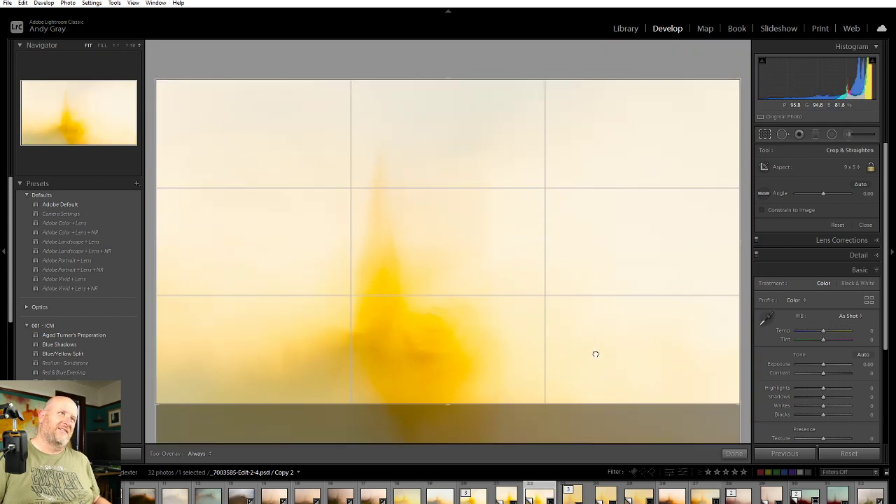
{"action": "left_click_drag", "start_coordinate": [157, 249], "coordinate": [162, 245]}
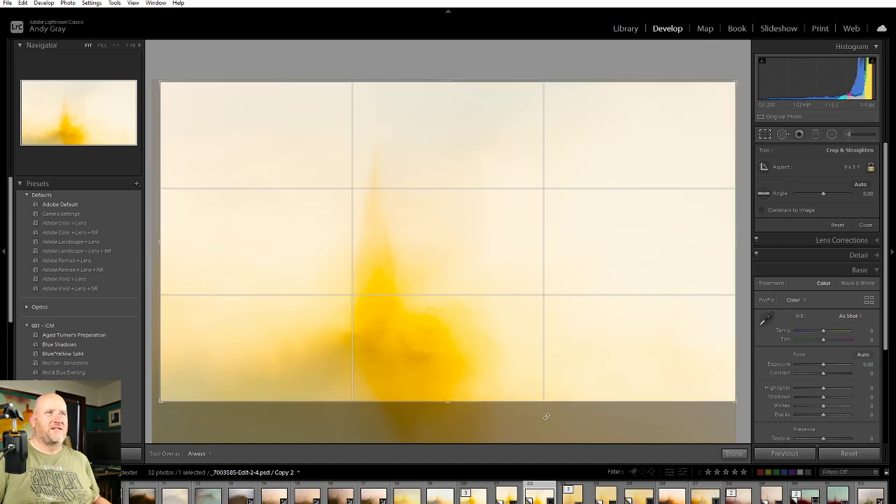
{"action": "left_click", "coordinate": [734, 453]}
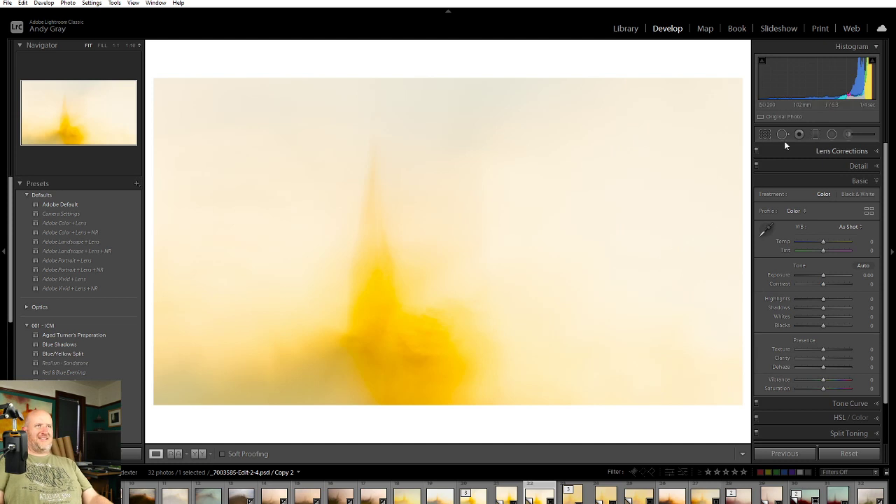
{"action": "left_click", "coordinate": [766, 135]}
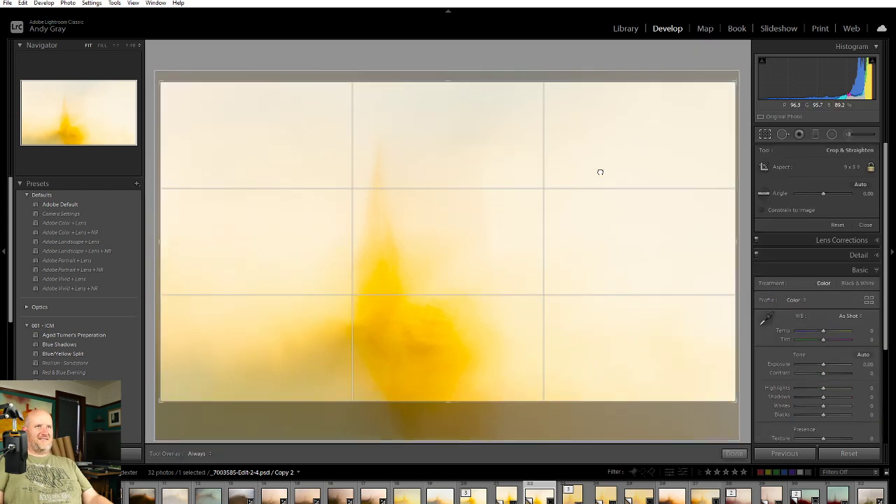
{"action": "left_click", "coordinate": [729, 453]}
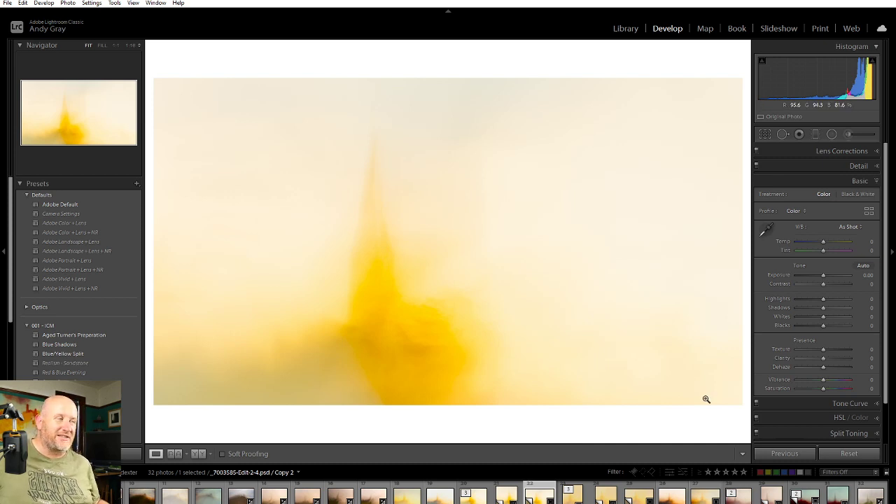
- Switch to the Library module and review the yellow finishes and their cropped copies one by one, starting from _7003585-Edit-2-2.psd
{"action": "left_click", "coordinate": [409, 494]}
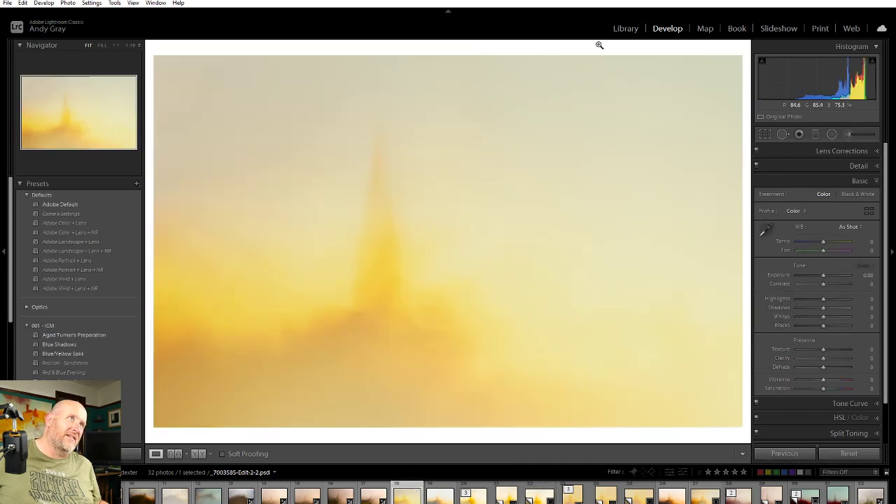
{"action": "left_click", "coordinate": [624, 30]}
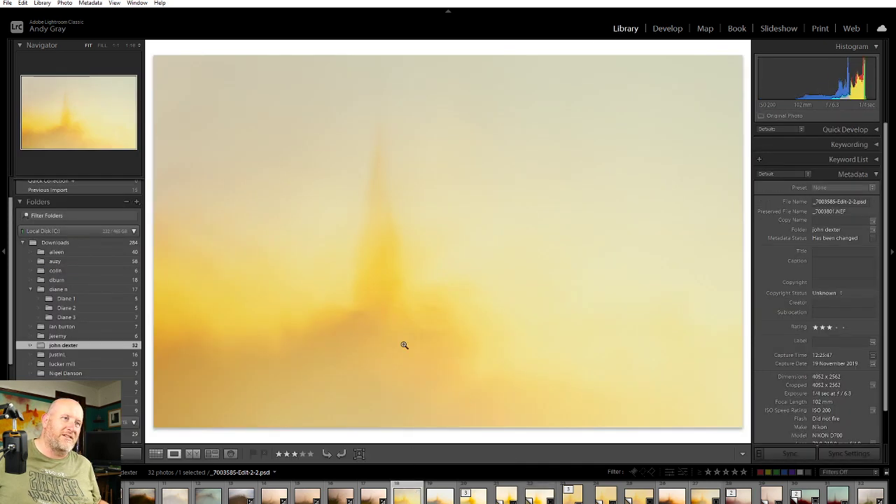
{"action": "key", "text": "Right"}
{"action": "key", "text": "Left"}
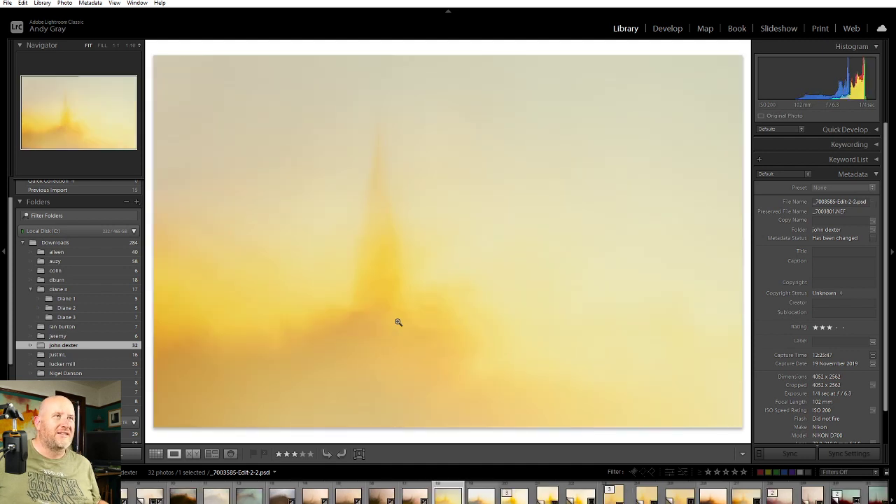
{"action": "key", "text": "Right"}
{"action": "key", "text": "Right"}
{"action": "key", "text": "Right"}
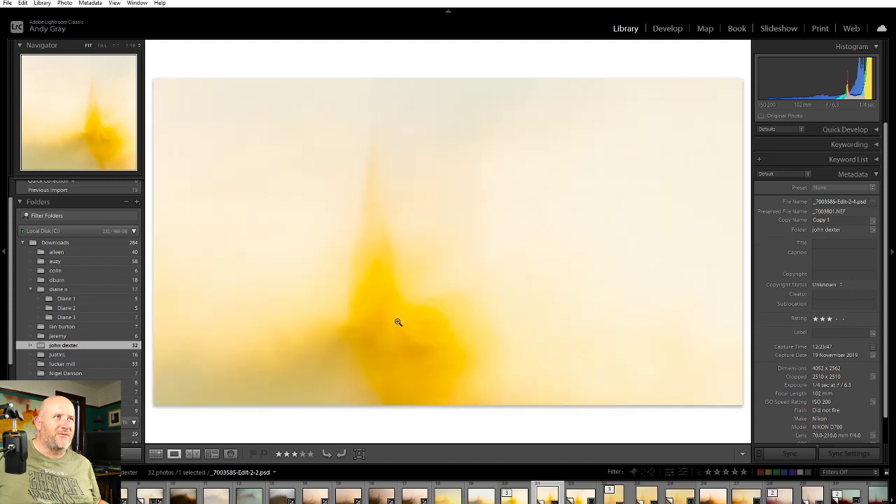
{"action": "key", "text": "Right"}
{"action": "key", "text": "Right"}
{"action": "key", "text": "Left"}
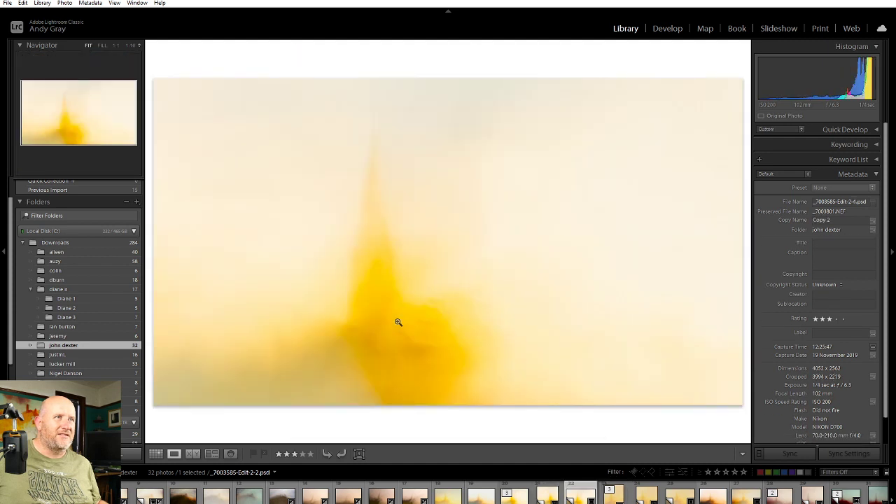
{"action": "key", "text": "Right"}
{"action": "key", "text": "Right"}
{"action": "key", "text": "Right"}
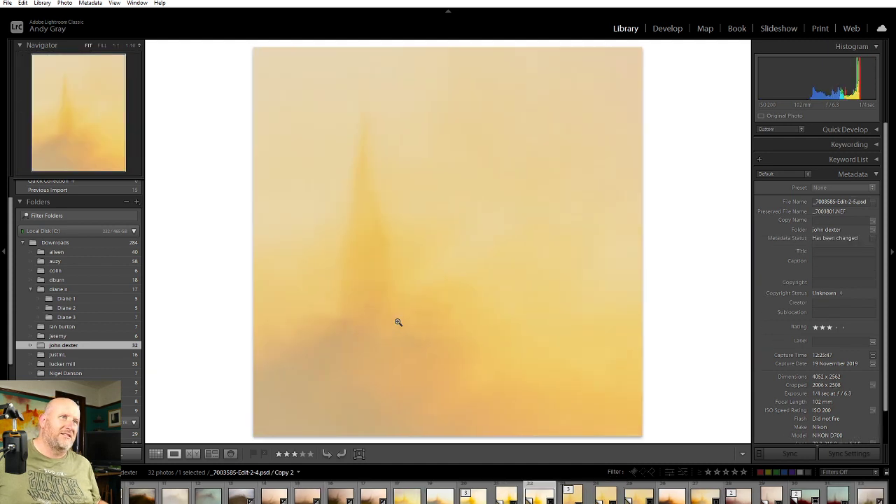
- Return to the square-cropped version of _7003585-Edit-2-5.psd and create another virtual copy of it
{"action": "key", "text": "Right"}
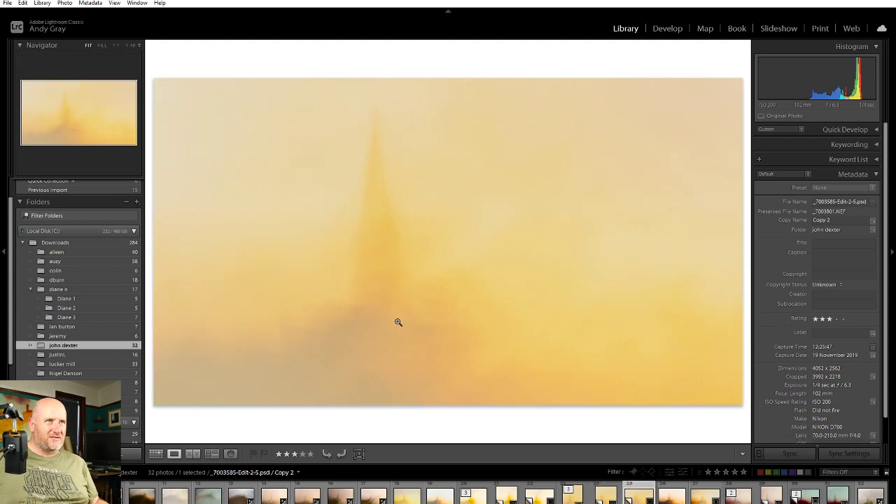
{"action": "key", "text": "Left"}
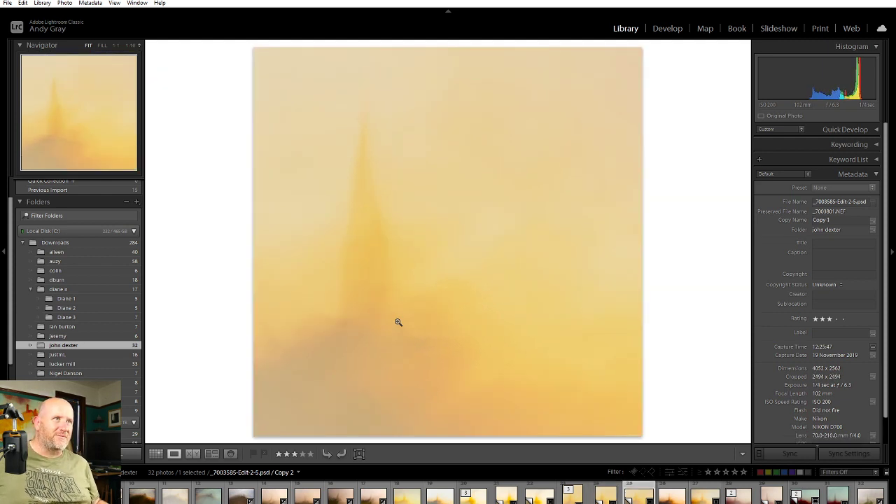
{"action": "right_click", "coordinate": [407, 296]}
{"action": "left_click", "coordinate": [473, 407]}
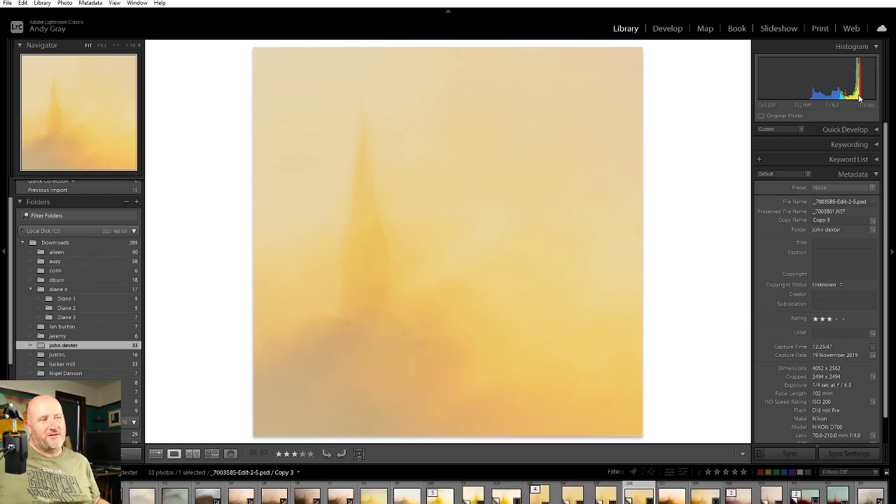
- In the Develop module, reposition the new copy's 1 x 1 crop so the spire sits near the second vertical third, and apply it
{"action": "left_click", "coordinate": [668, 28]}
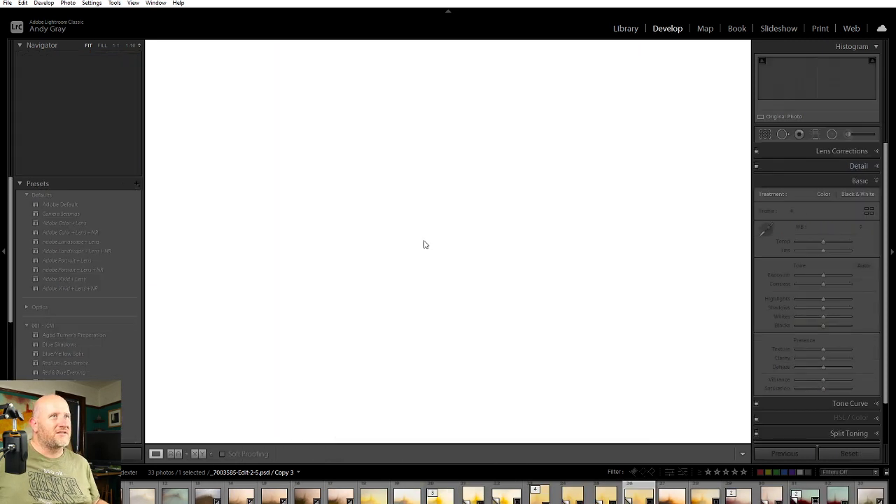
{"action": "left_click", "coordinate": [764, 134]}
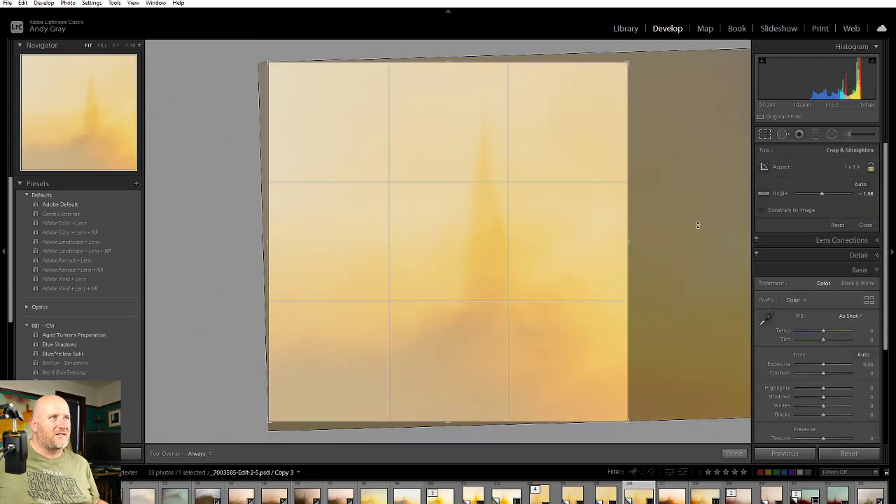
{"action": "left_click", "coordinate": [734, 454]}
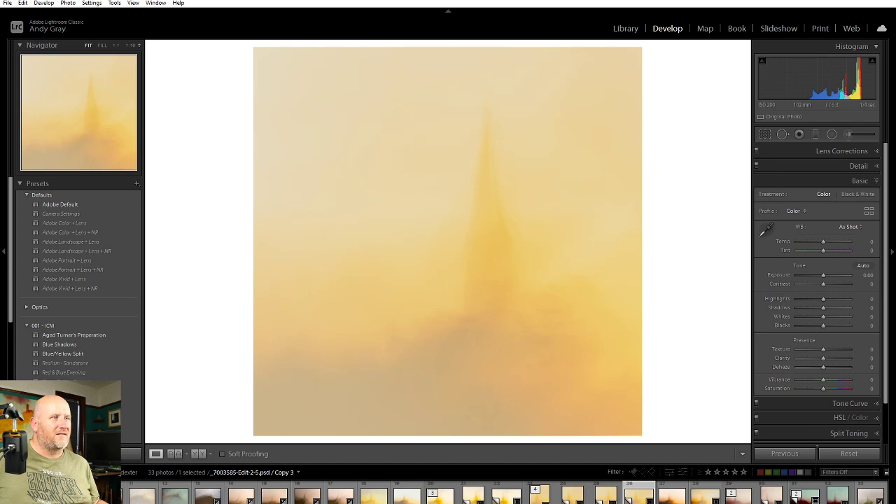
- Switch to the Library module and compare the portrait, square and 9 x 5 crops of _7003585-Edit-2-5.psd back and forth
{"action": "left_click", "coordinate": [629, 29]}
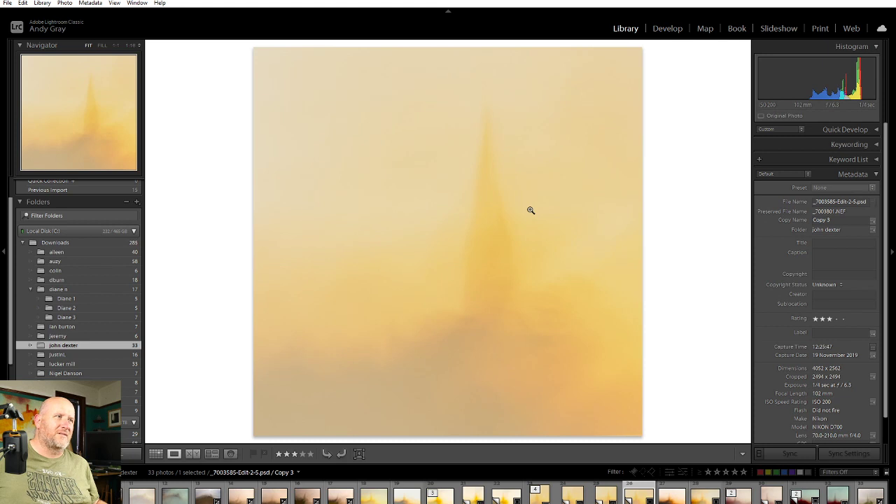
{"action": "key", "text": "Right"}
{"action": "key", "text": "Right"}
{"action": "key", "text": "Right"}
{"action": "key", "text": "Right"}
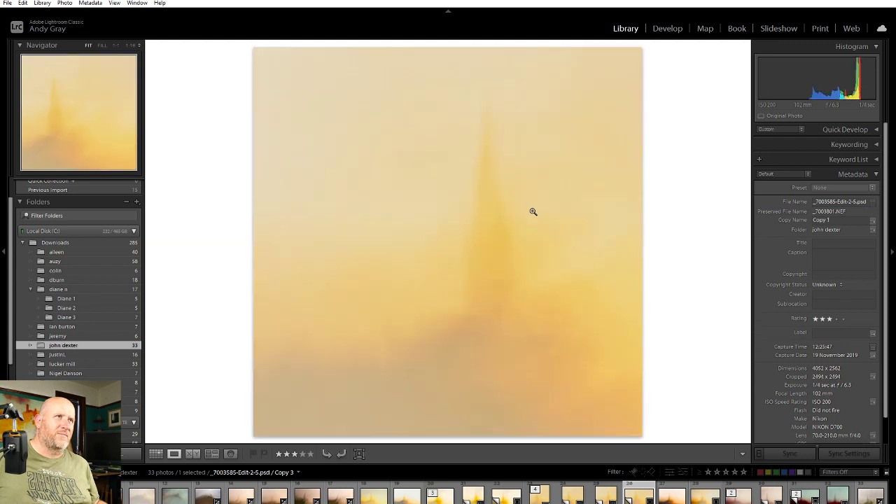
{"action": "key", "text": "Left"}
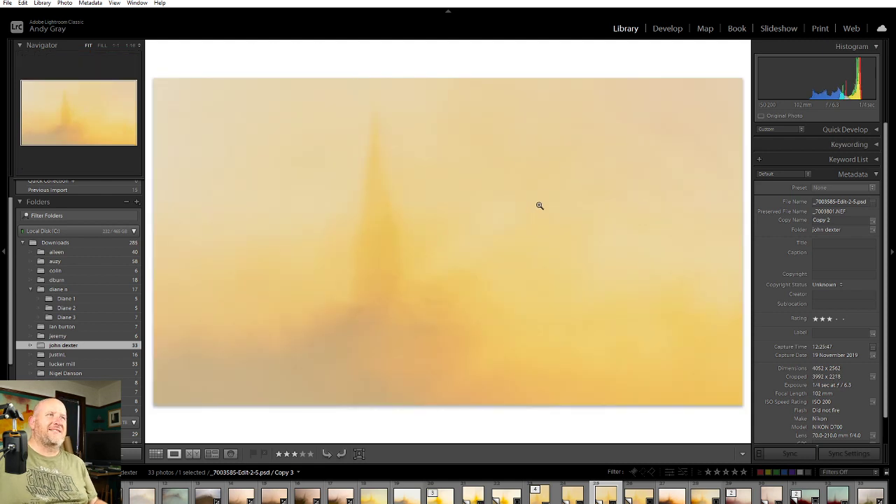
{"action": "key", "text": "Left"}
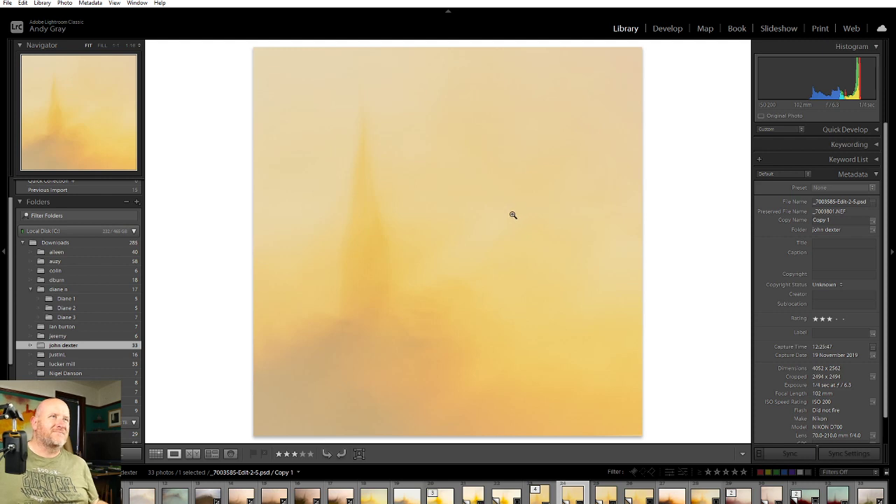
{"action": "key", "text": "Left"}
{"action": "key", "text": "Left"}
{"action": "key", "text": "Right"}
{"action": "key", "text": "Right"}
{"action": "key", "text": "Right"}
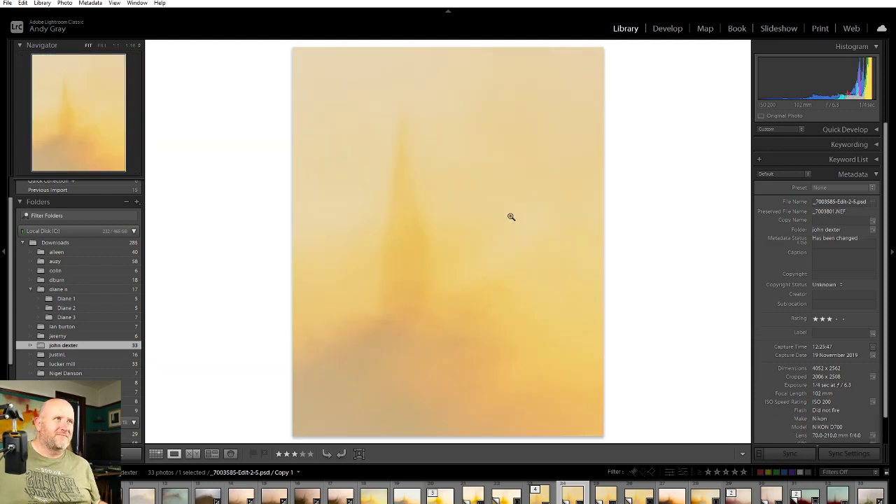
{"action": "key", "text": "Right"}
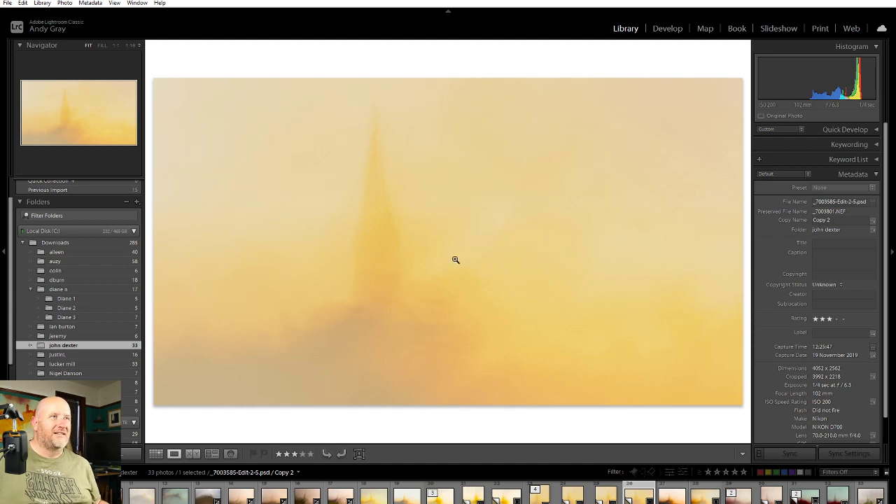
{"action": "key", "text": "Right"}
{"action": "key", "text": "Left"}
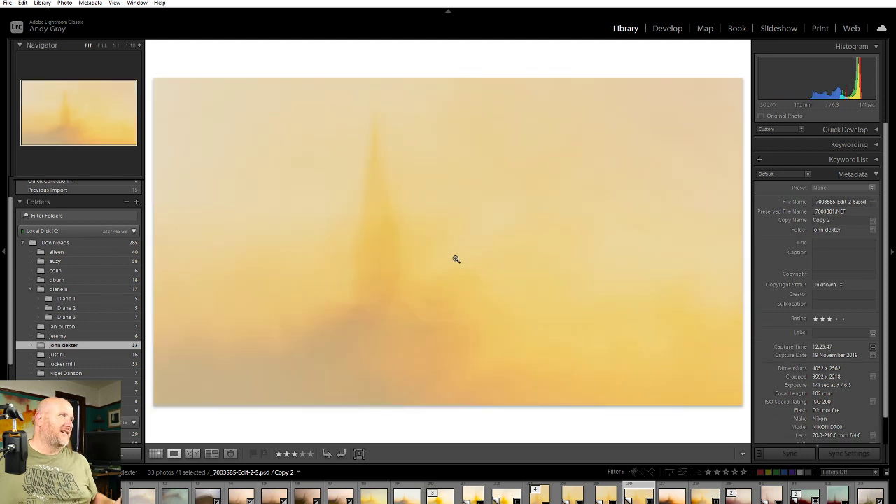